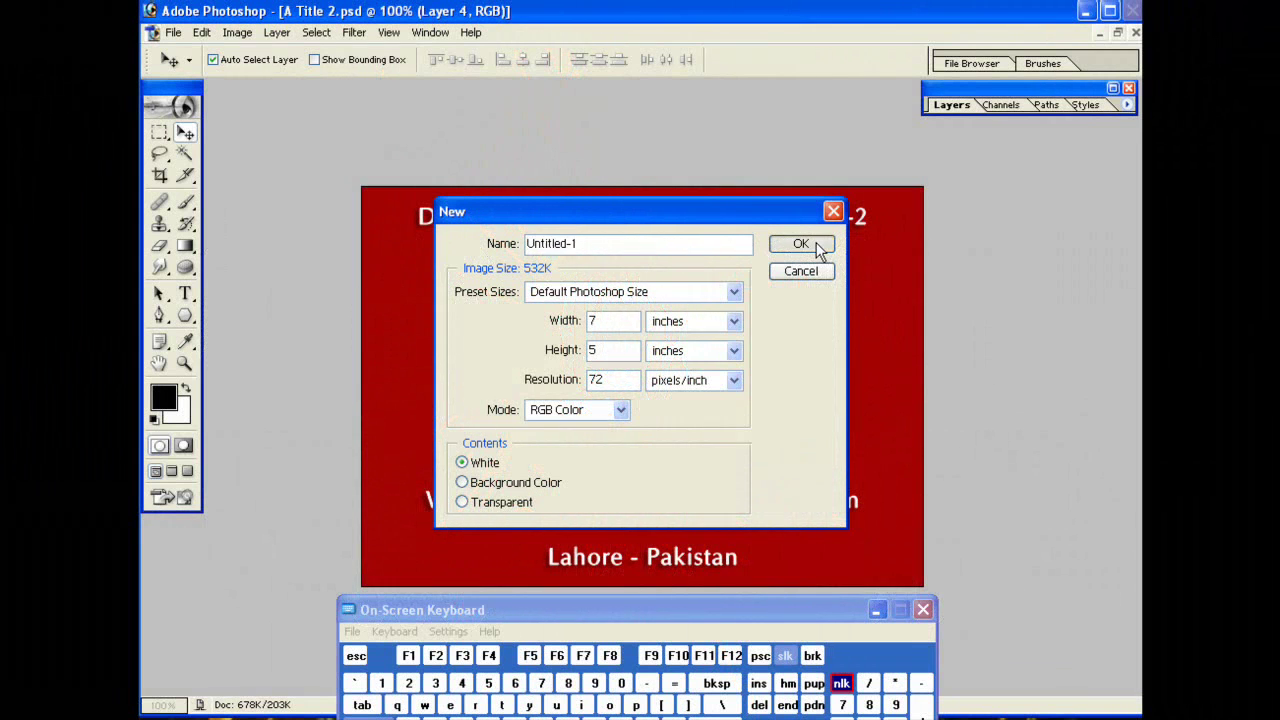
Create a 7 x 5 inch RGB document at 72 pixels/inch with a white background and expand the layer list
left_click(810, 246)
double_click(612, 163)
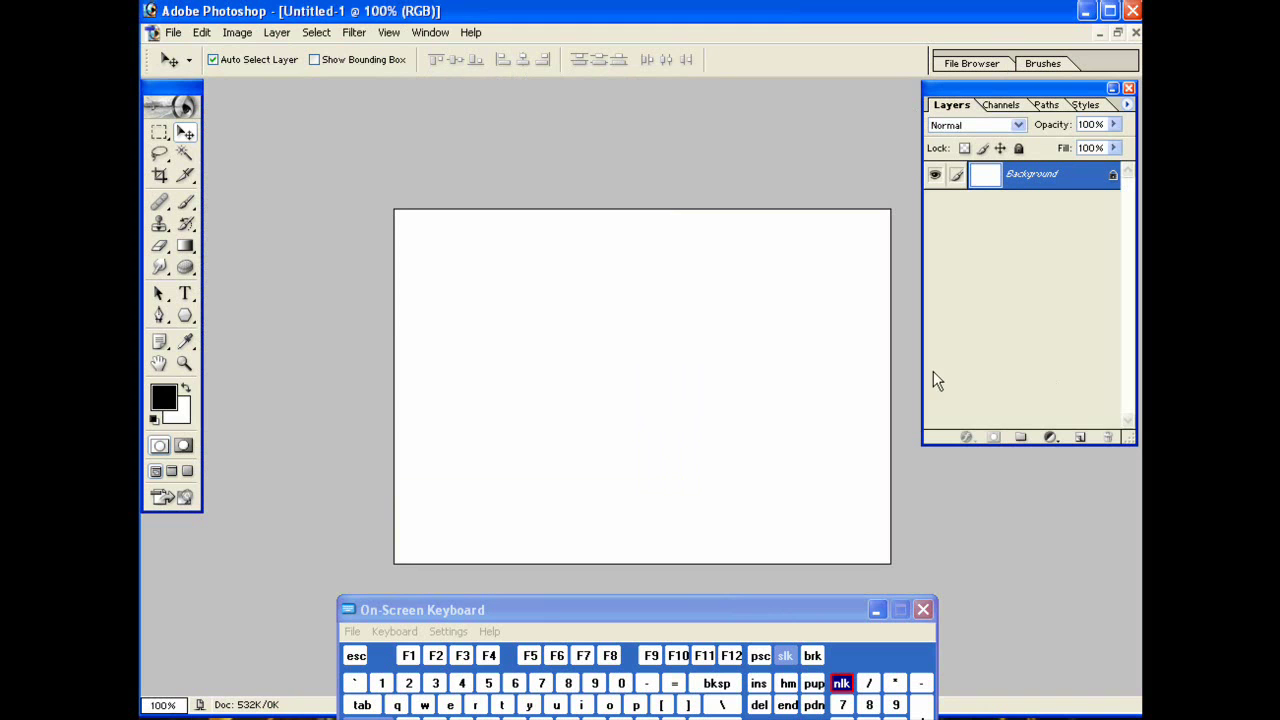
Add the black letter "a" in Arial Black at 423.44 pt and move it to about the middle of the canvas
left_click(185, 293)
left_click(476, 425)
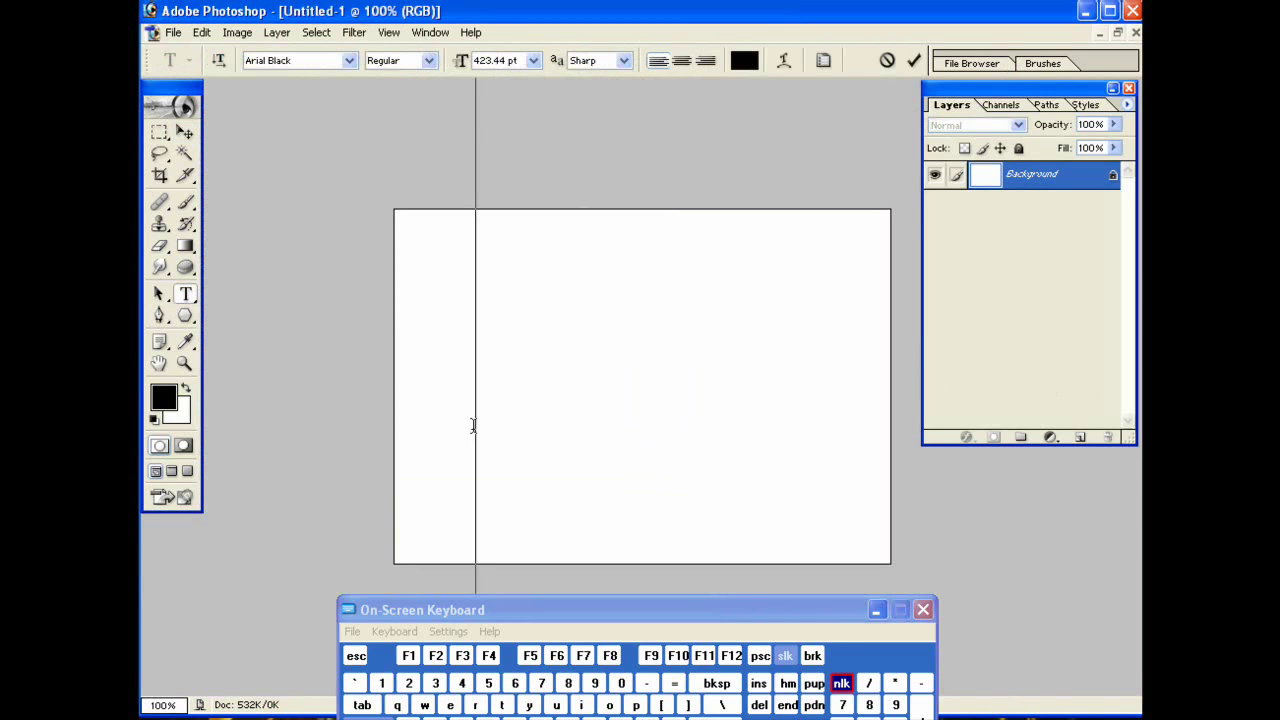
type("a")
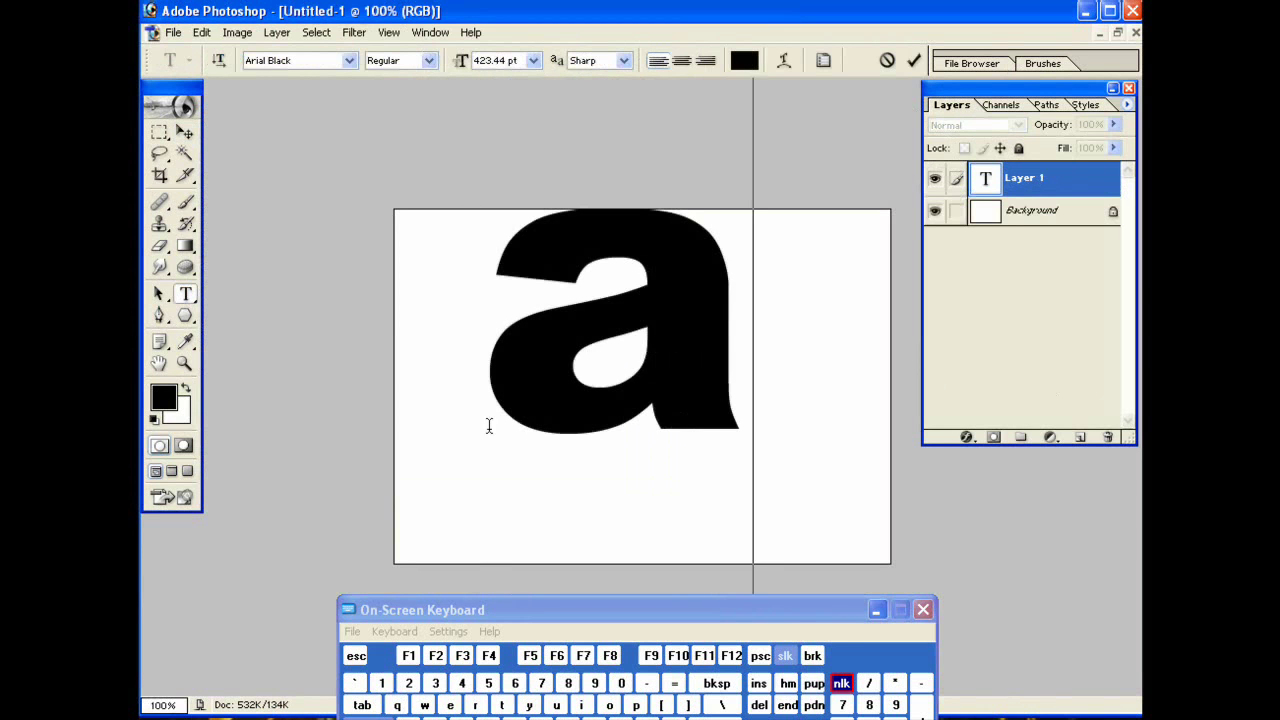
left_click(184, 131)
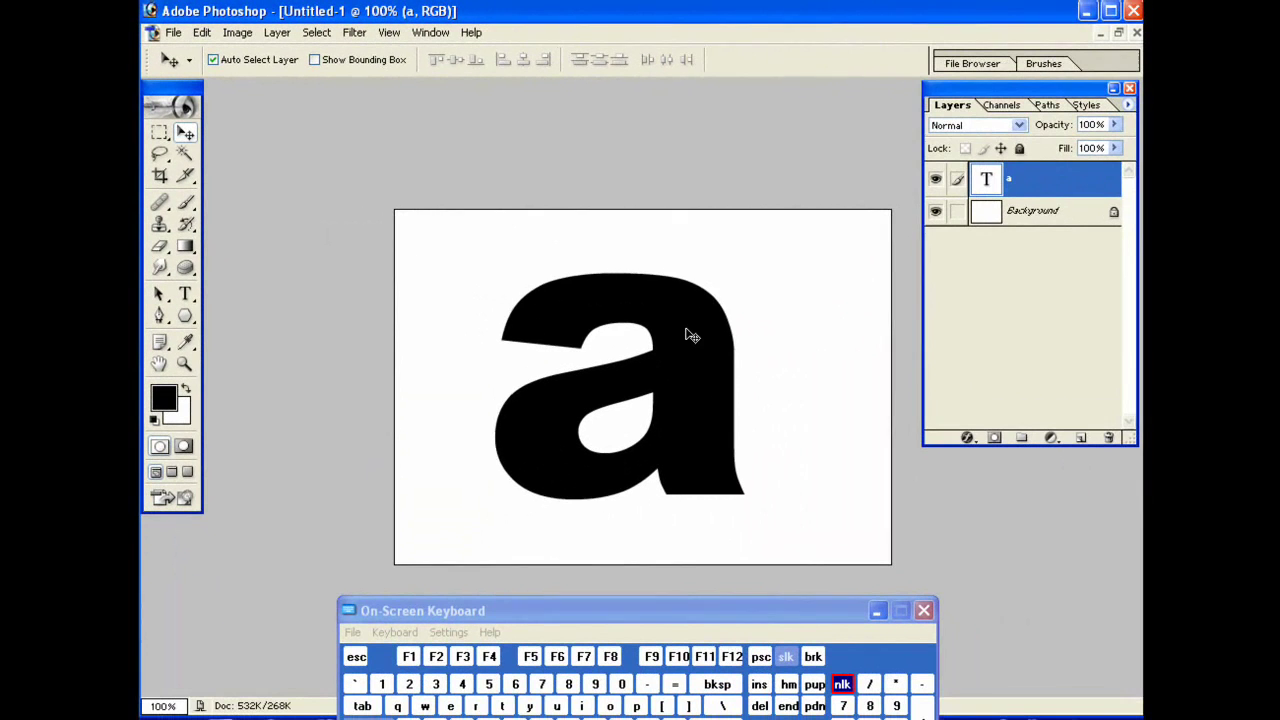
left_click_drag(1095, 531, 1104, 522)
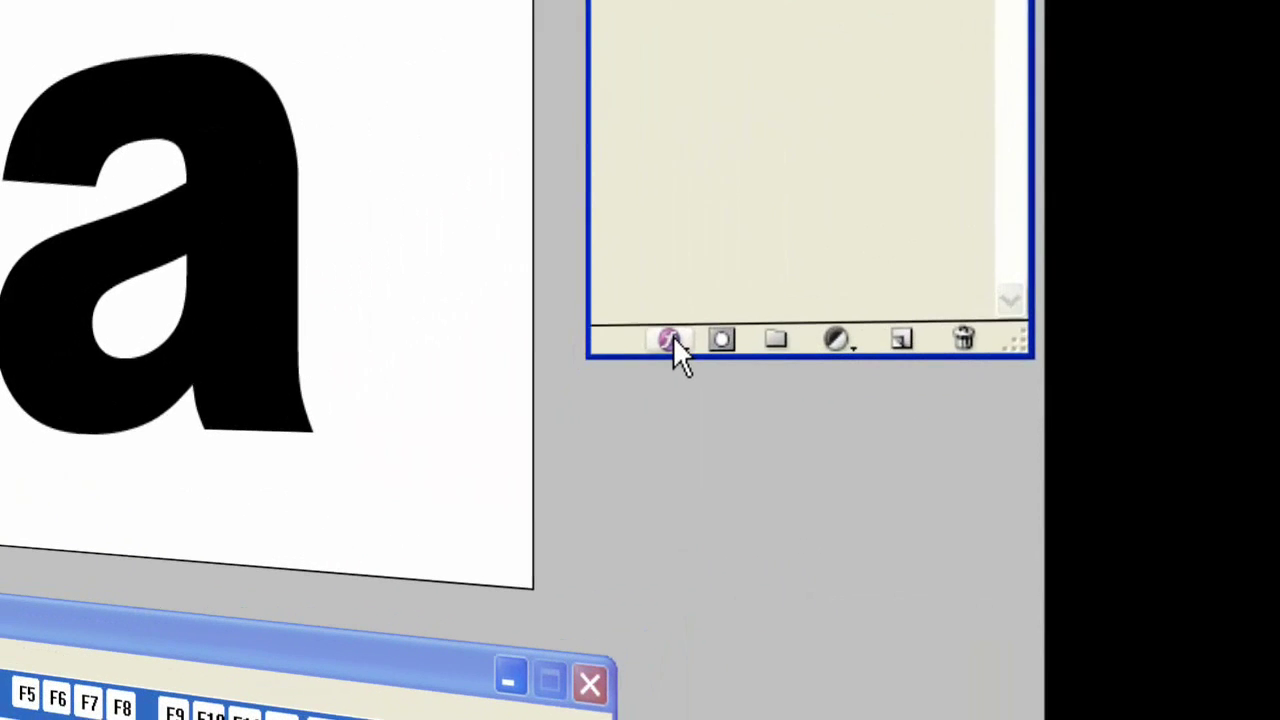
left_click(967, 437)
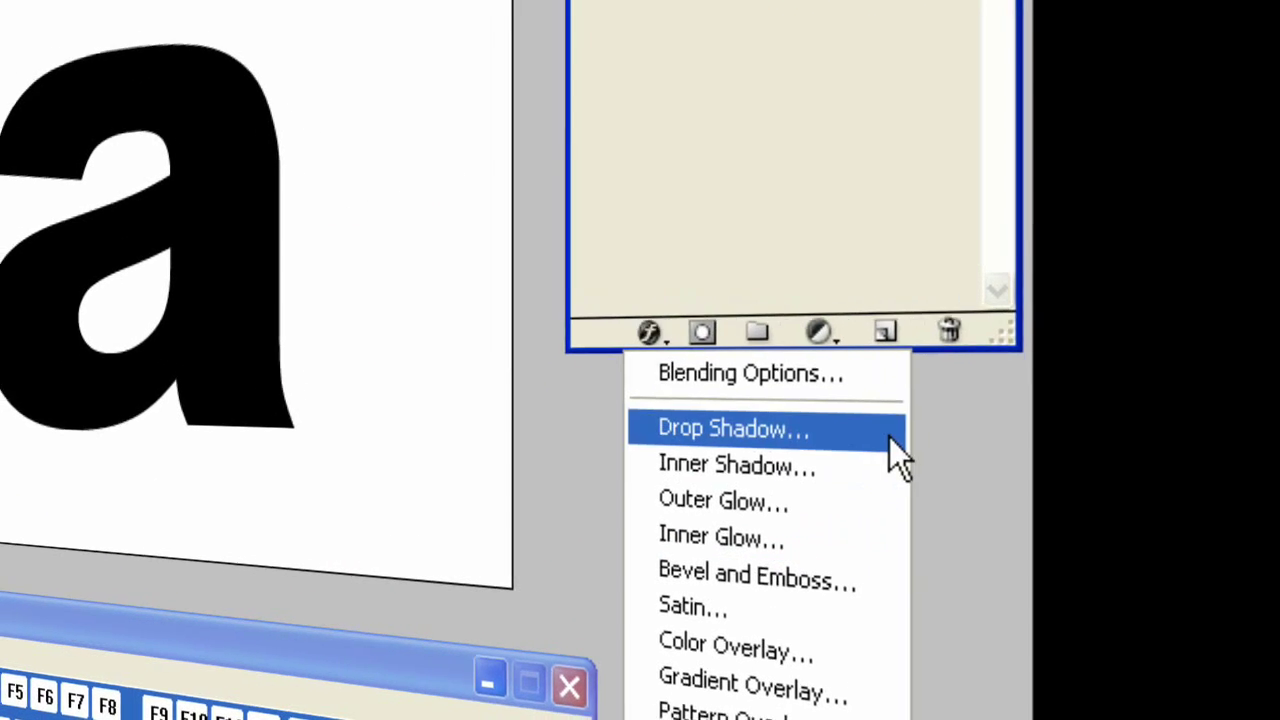
left_click(878, 432)
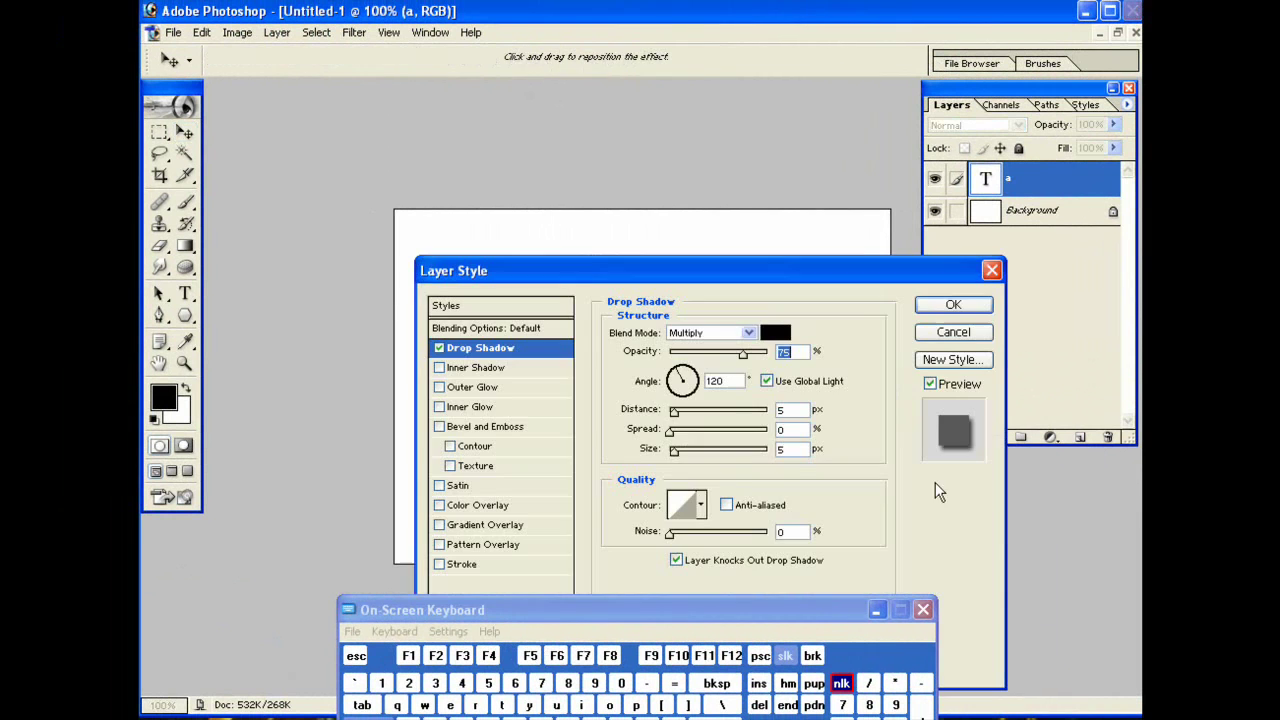
left_click_drag(708, 267, 976, 210)
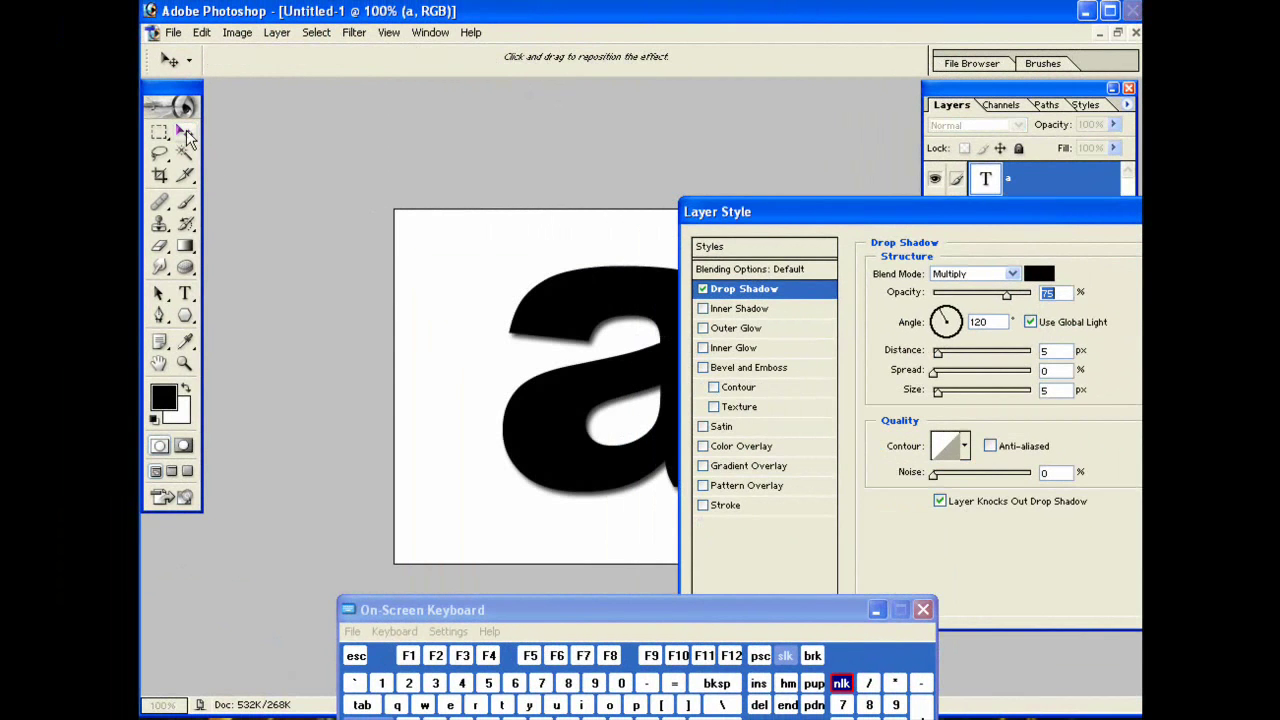
left_click_drag(1128, 214, 966, 266)
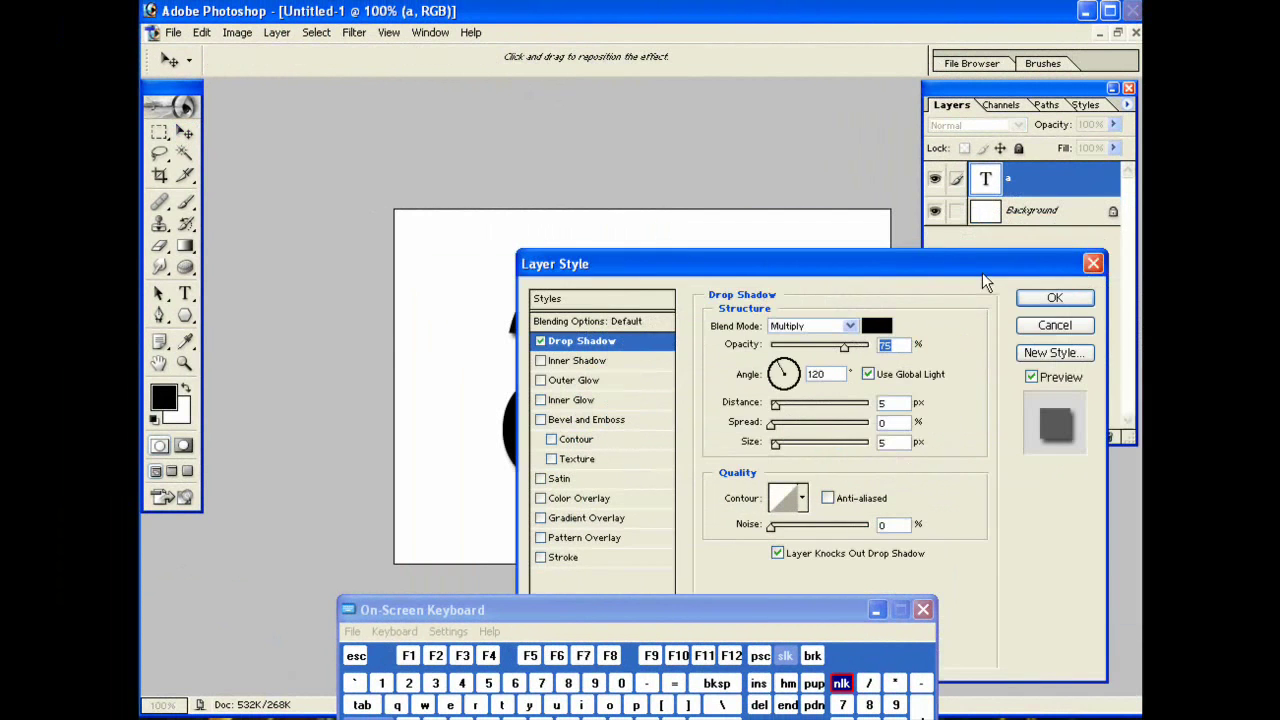
left_click(1054, 325)
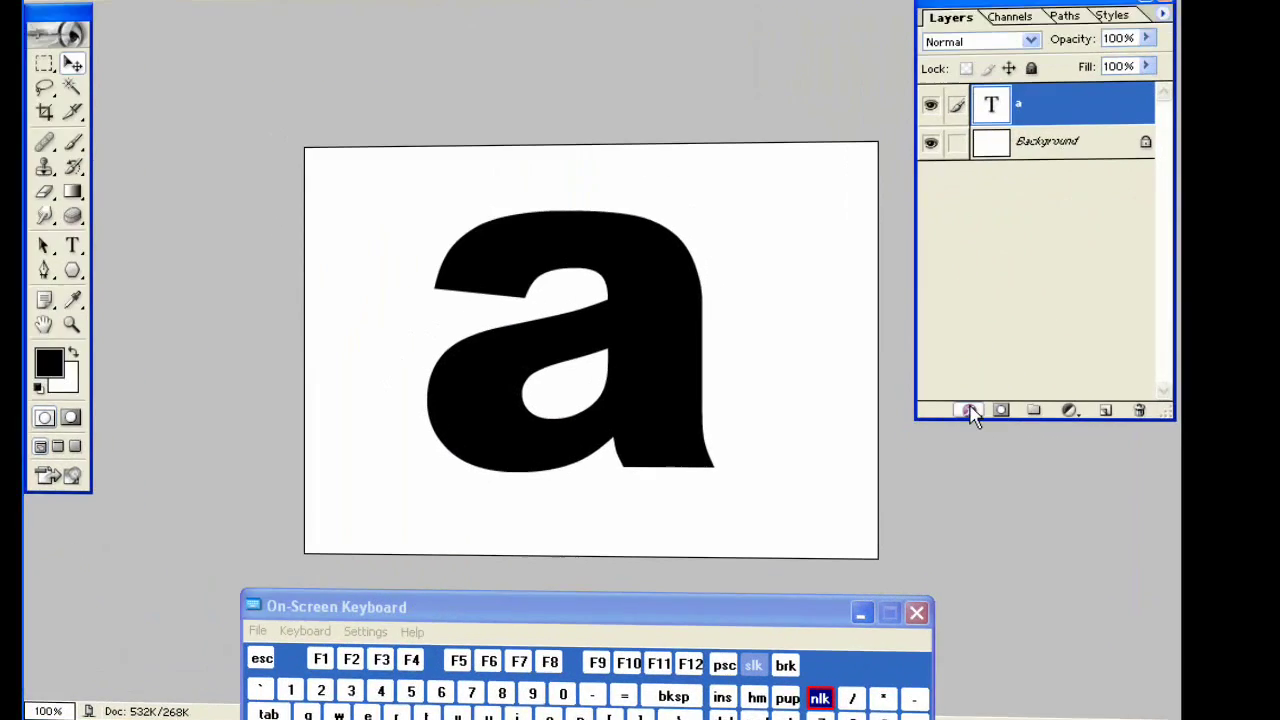
Add a drop shadow to the letter layer with a 104° angle, 20 px distance and 21 px size
left_click(966, 437)
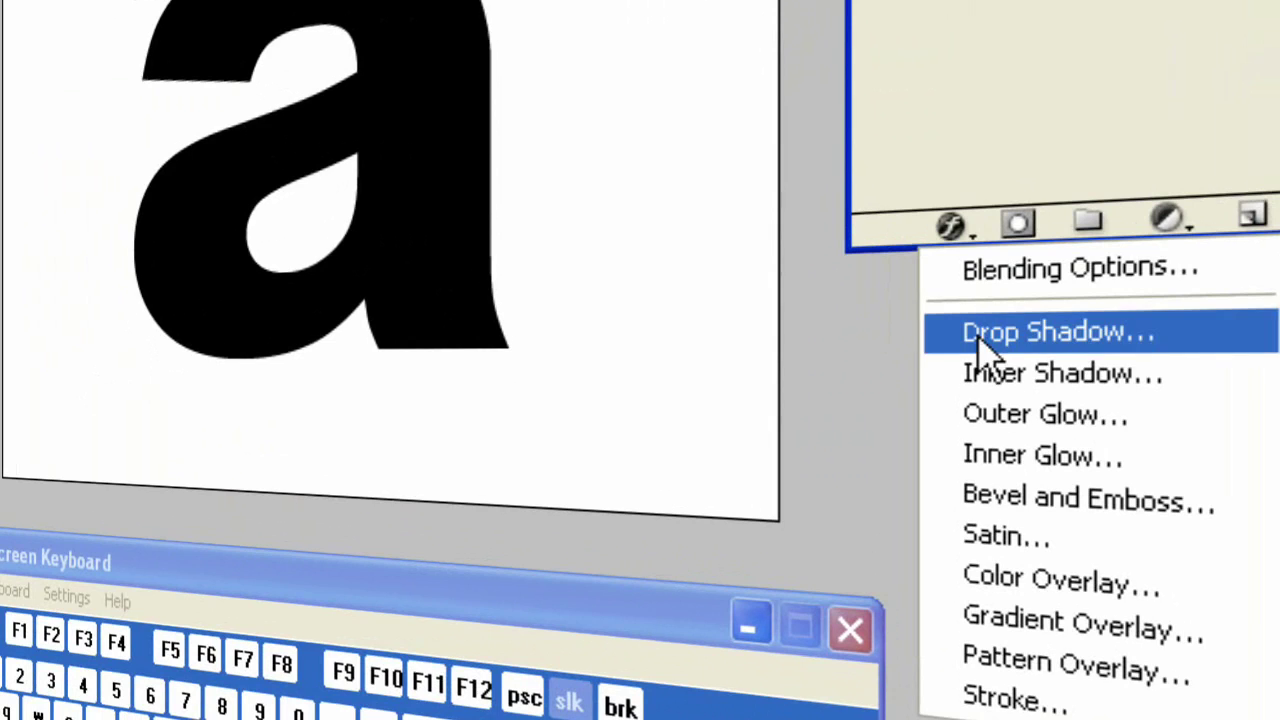
left_click(981, 346)
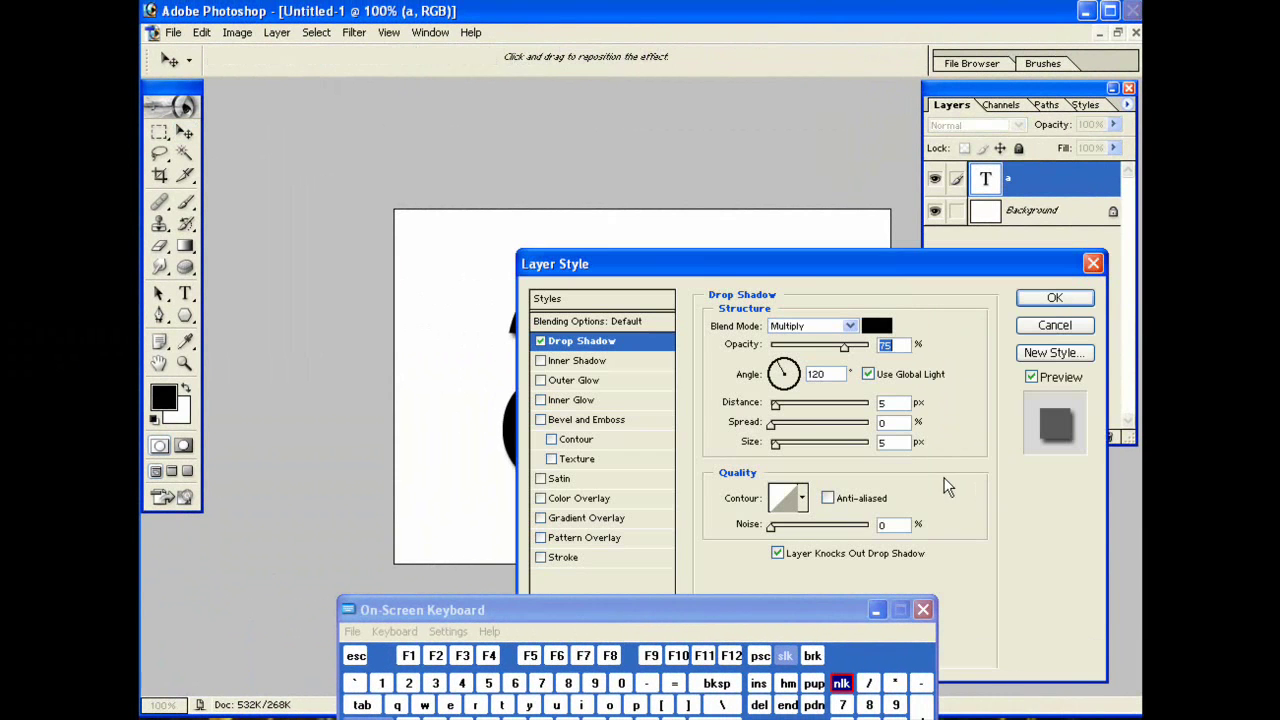
left_click_drag(756, 272, 887, 226)
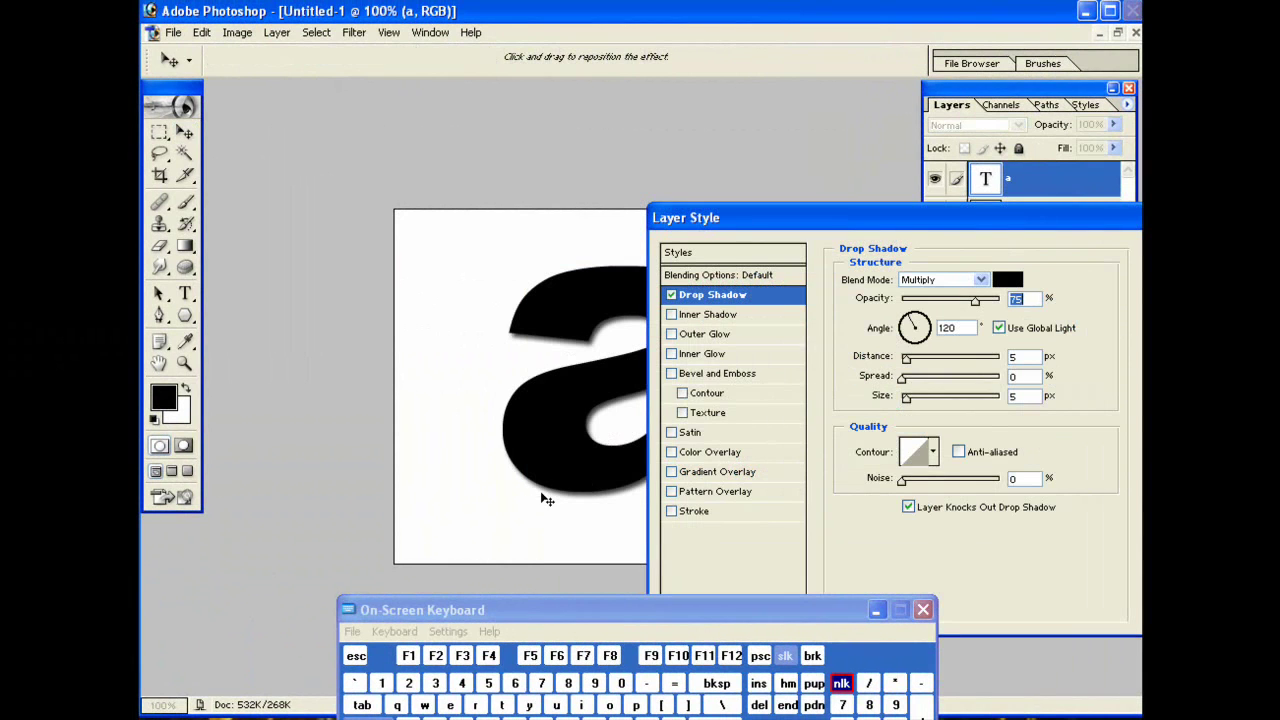
left_click_drag(542, 493, 532, 513)
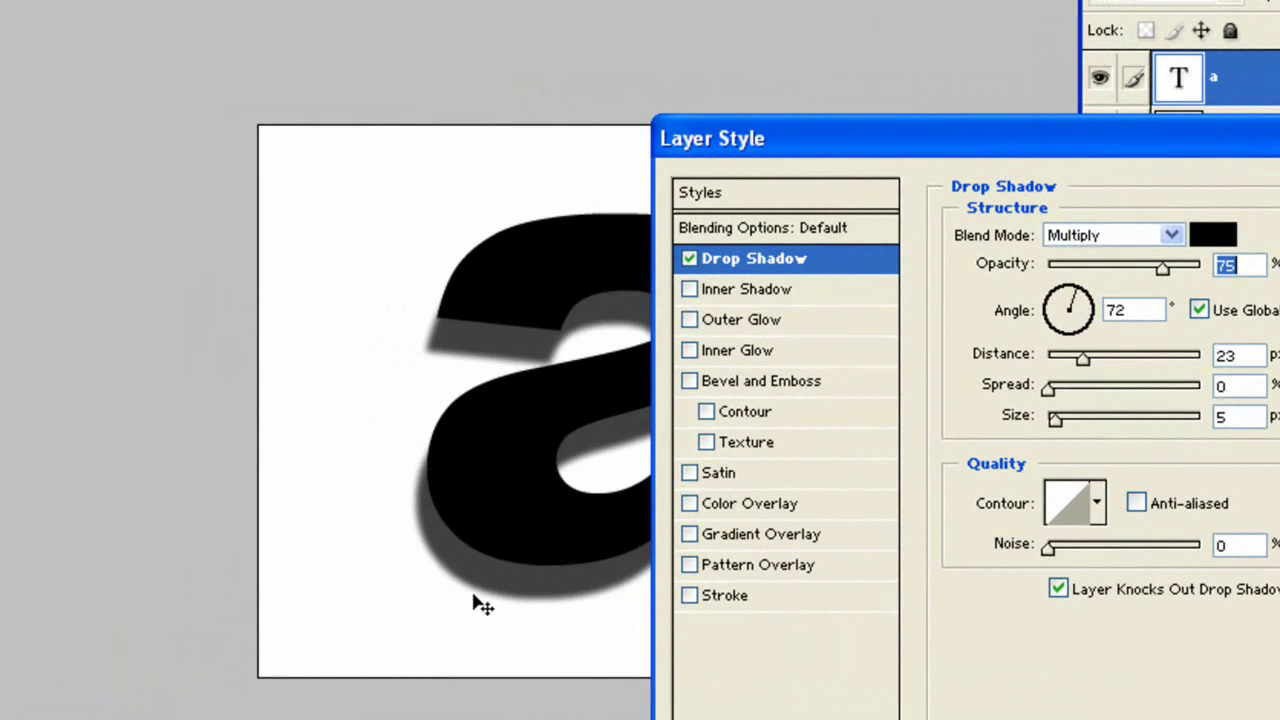
left_click_drag(480, 604, 482, 604)
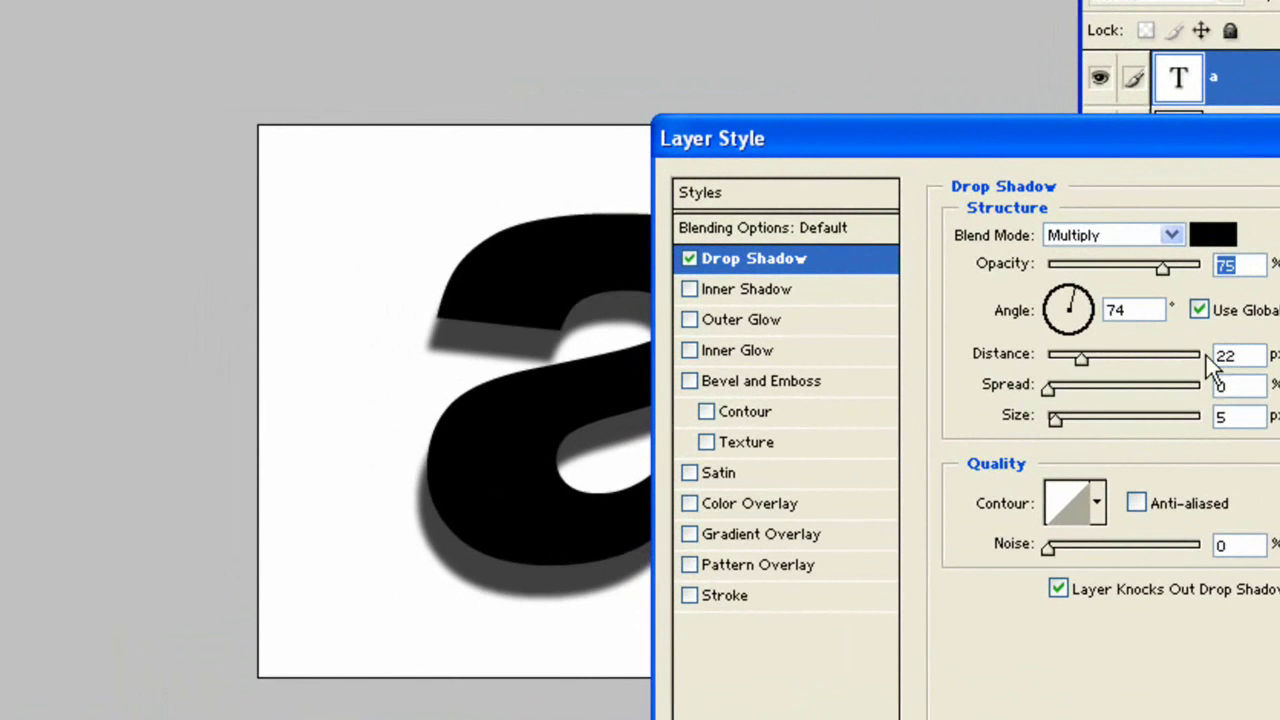
mouse_move(571, 603)
left_mouse_down()
mouse_move(586, 609)
mouse_move(579, 596)
left_mouse_up()
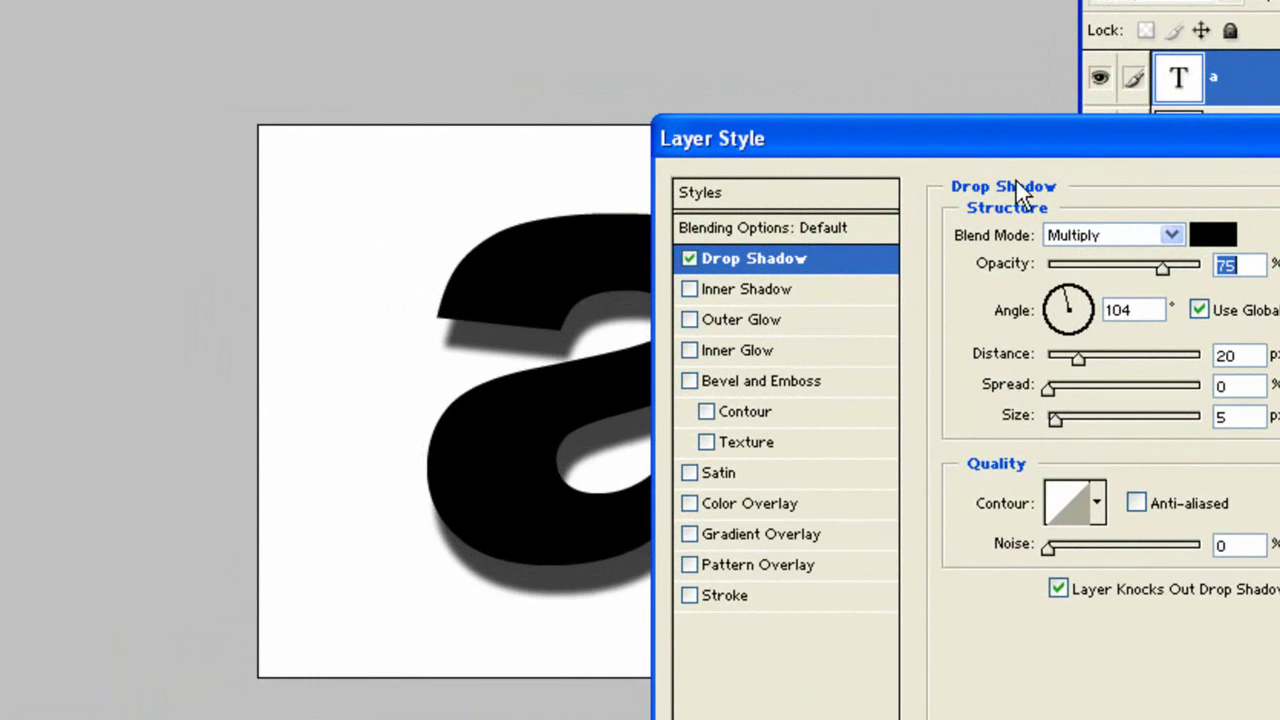
left_click_drag(1021, 139, 1063, 83)
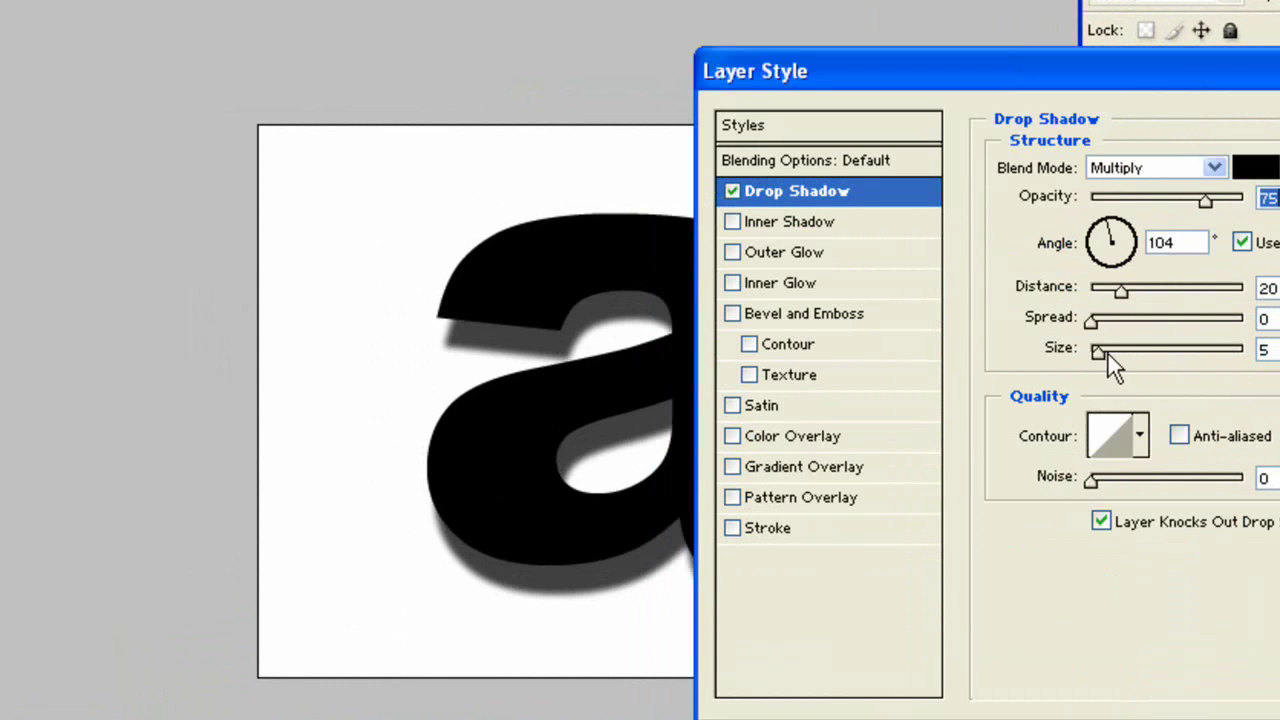
left_click_drag(1098, 351, 1112, 352)
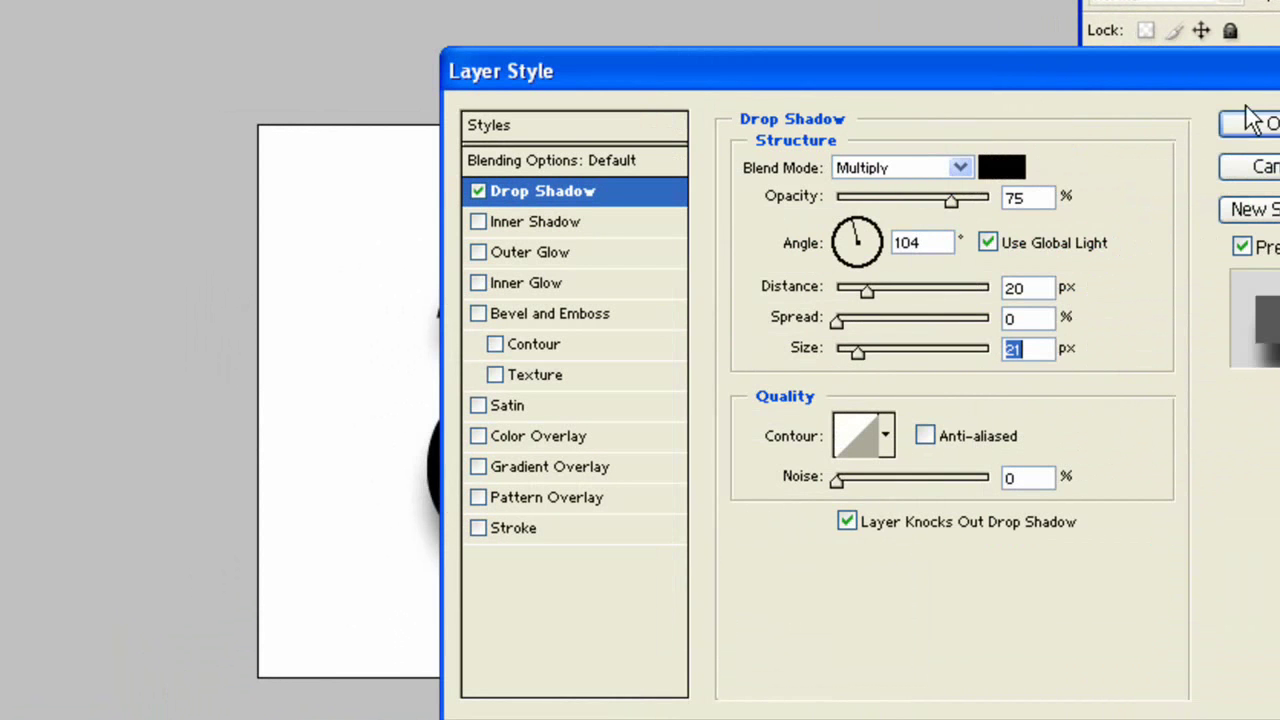
left_click(1249, 120)
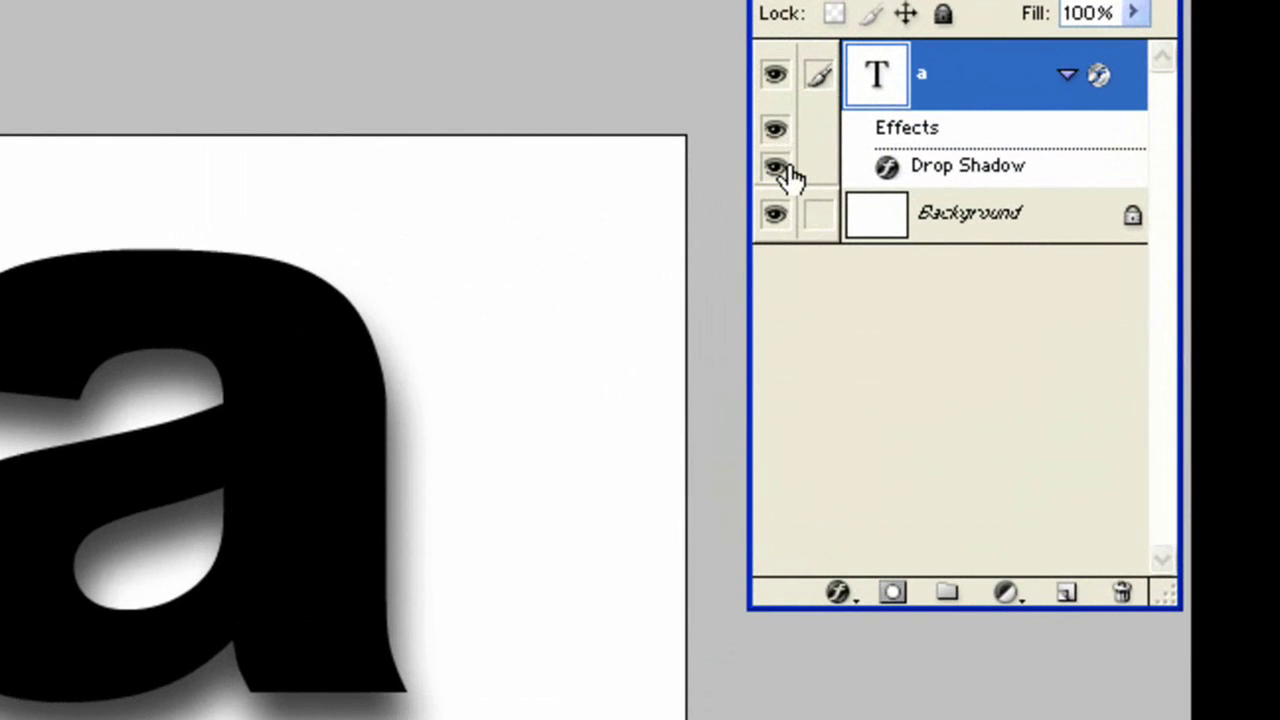
Duplicate the letter layer with its effects hidden, and hide the original layer with its shadow effect switched back on
left_click(784, 170)
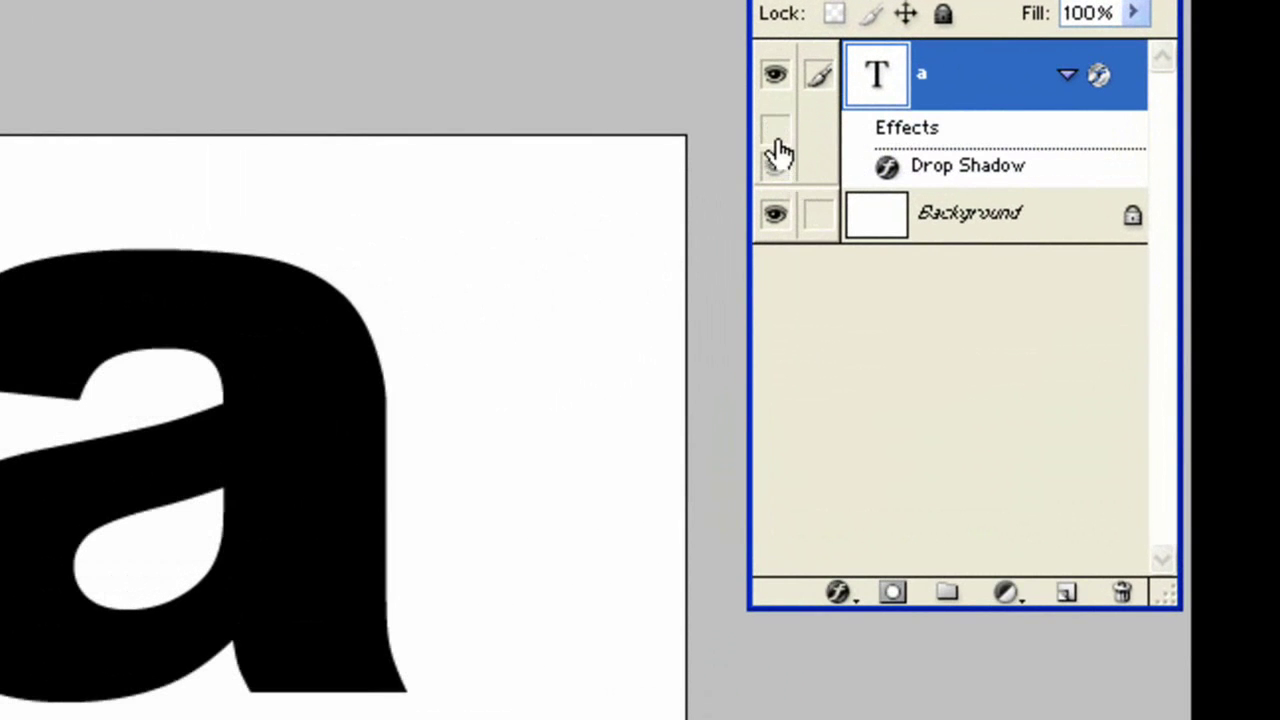
left_click_drag(943, 129, 1071, 594)
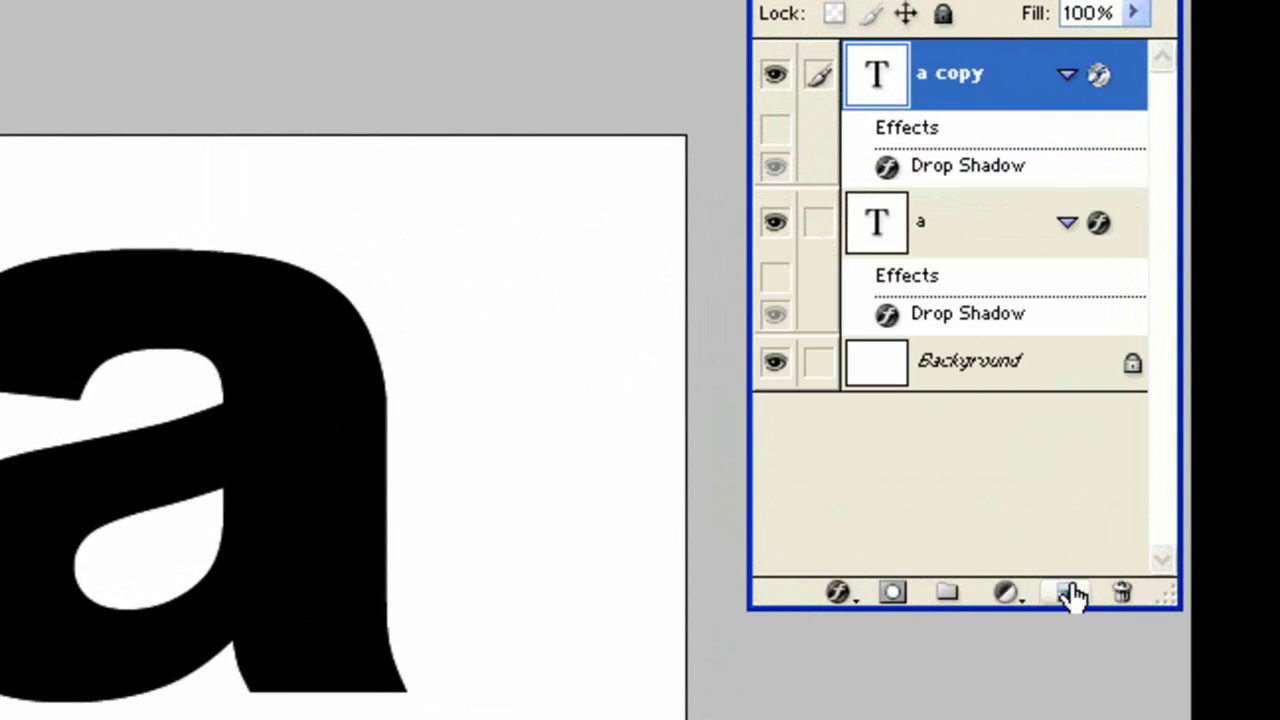
left_click(777, 278)
left_click(776, 222)
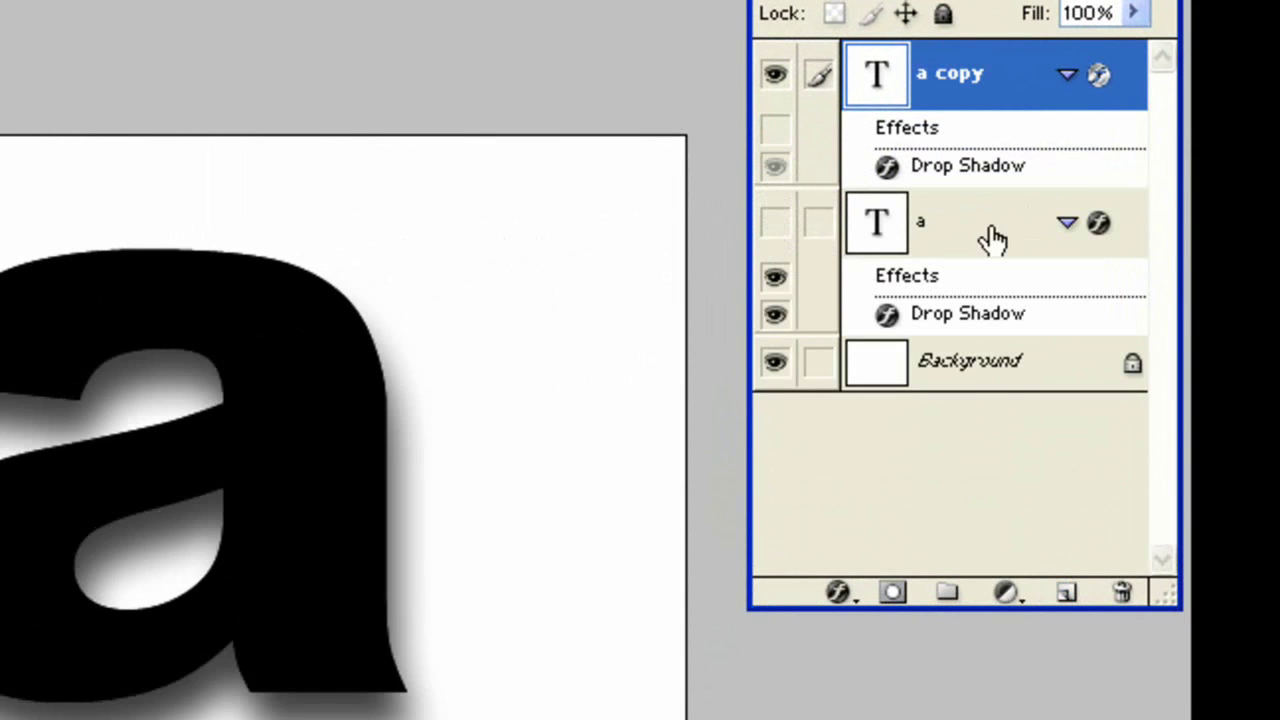
left_click(1067, 222)
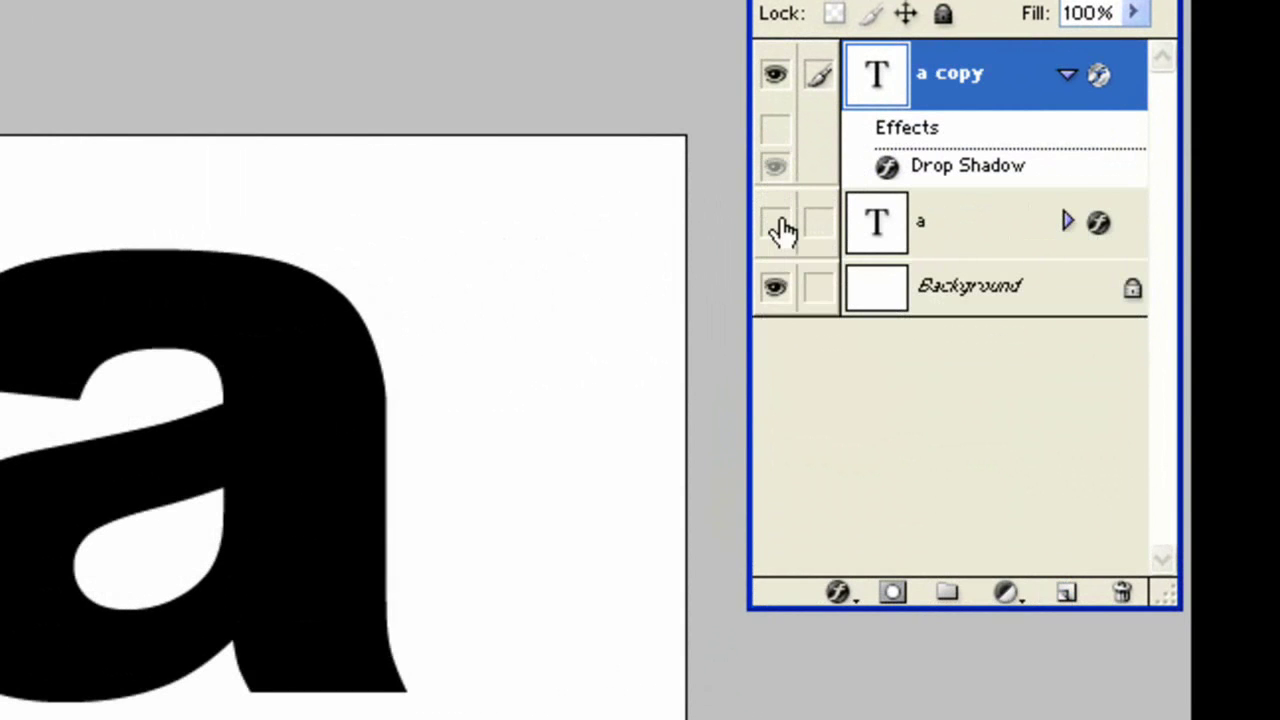
Remove the drop shadow from the "a copy" layer and duplicate that clean text layer
left_click_drag(1023, 150, 1118, 594)
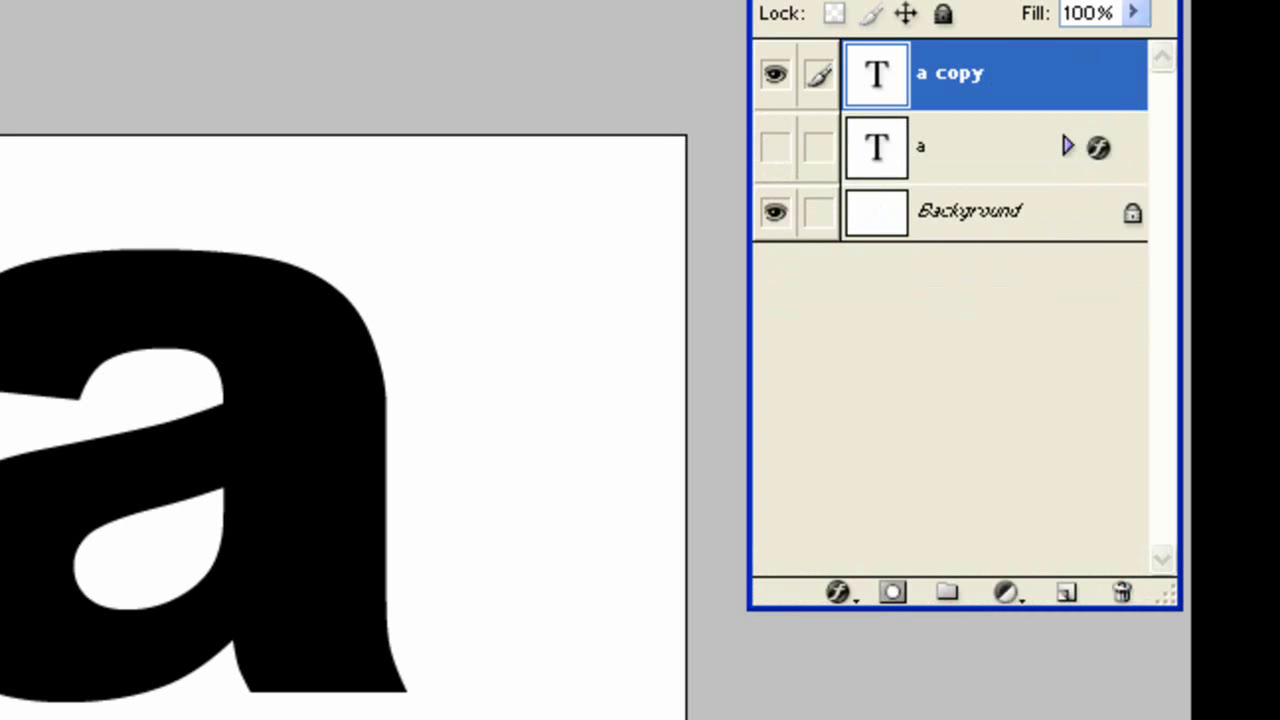
left_click_drag(1103, 109, 1068, 592)
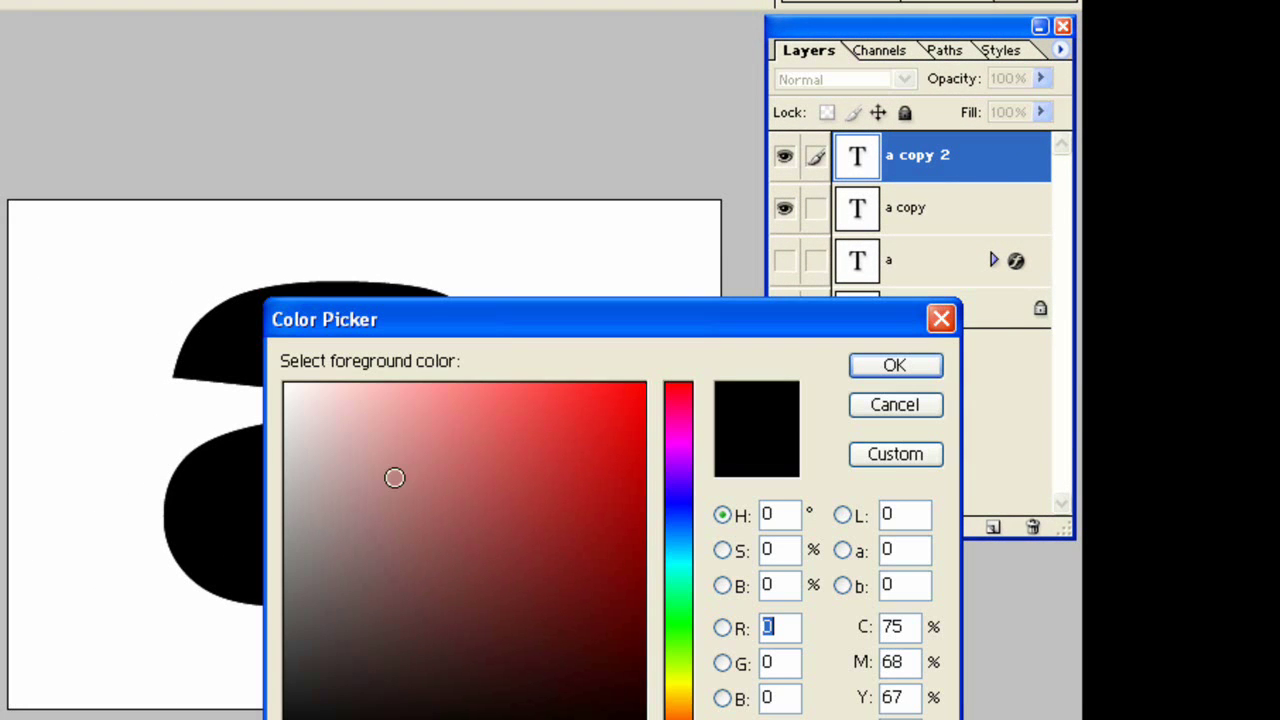
Rasterize the "a copy 2" layer, fill its letter shape with dark red (R 151, G 13, B 13) and deselect
left_click_drag(394, 477, 612, 529)
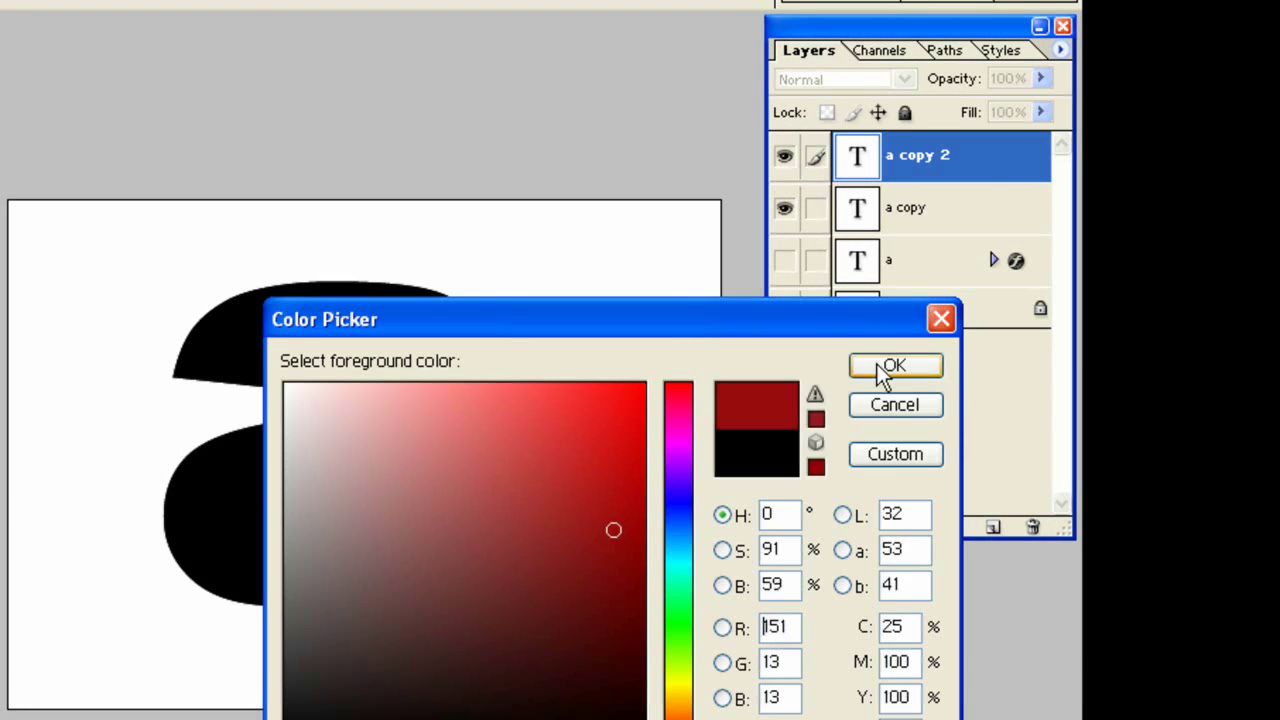
left_click(877, 364)
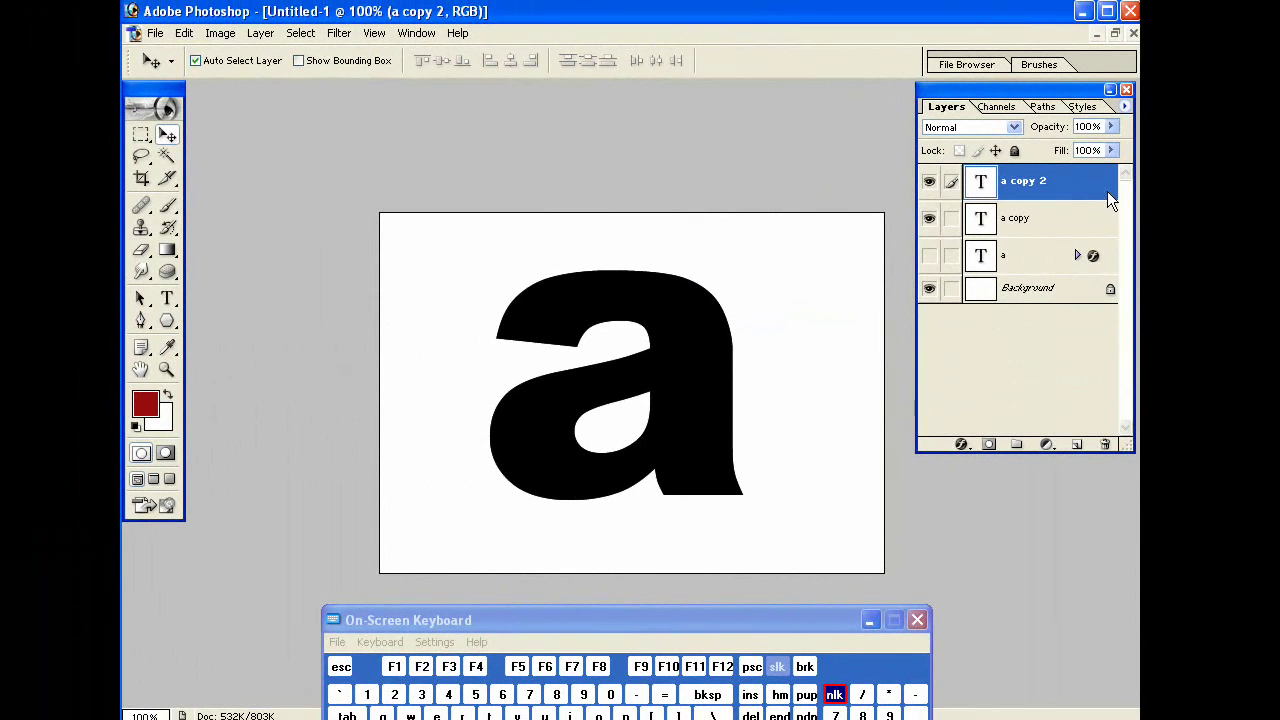
right_click(1107, 191)
left_click(1023, 315)
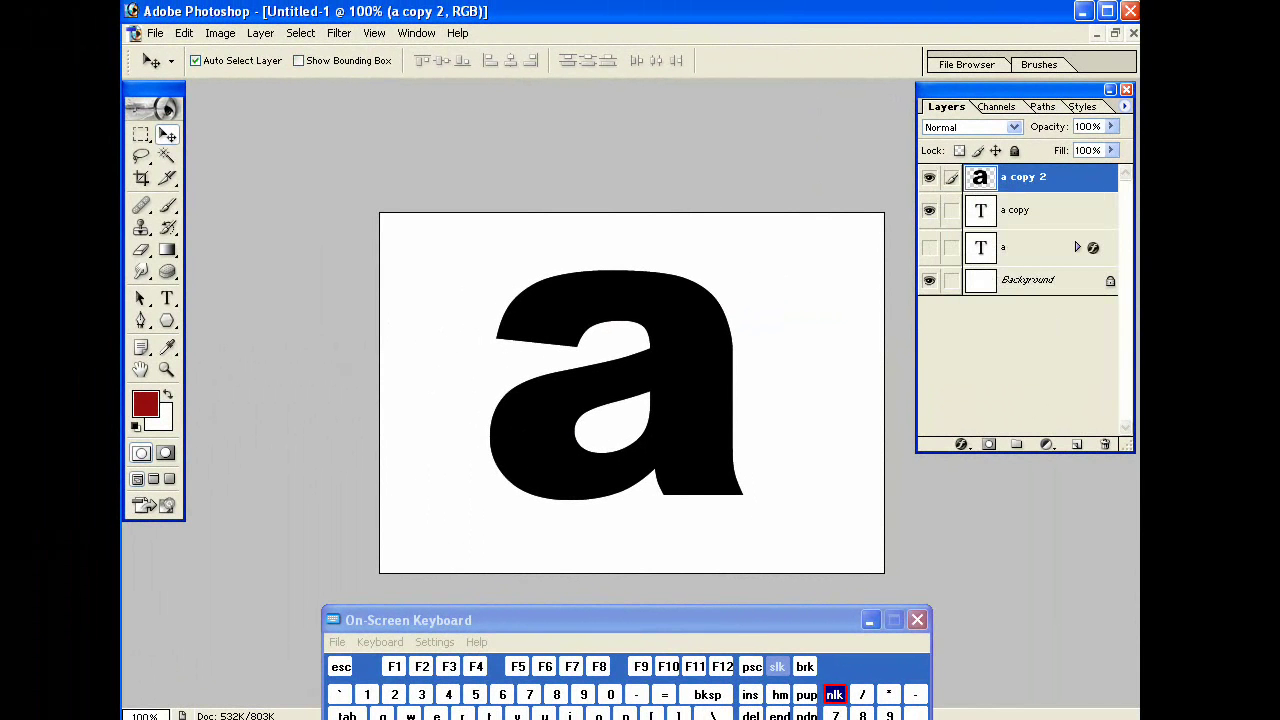
left_click(1090, 183, "ctrl")
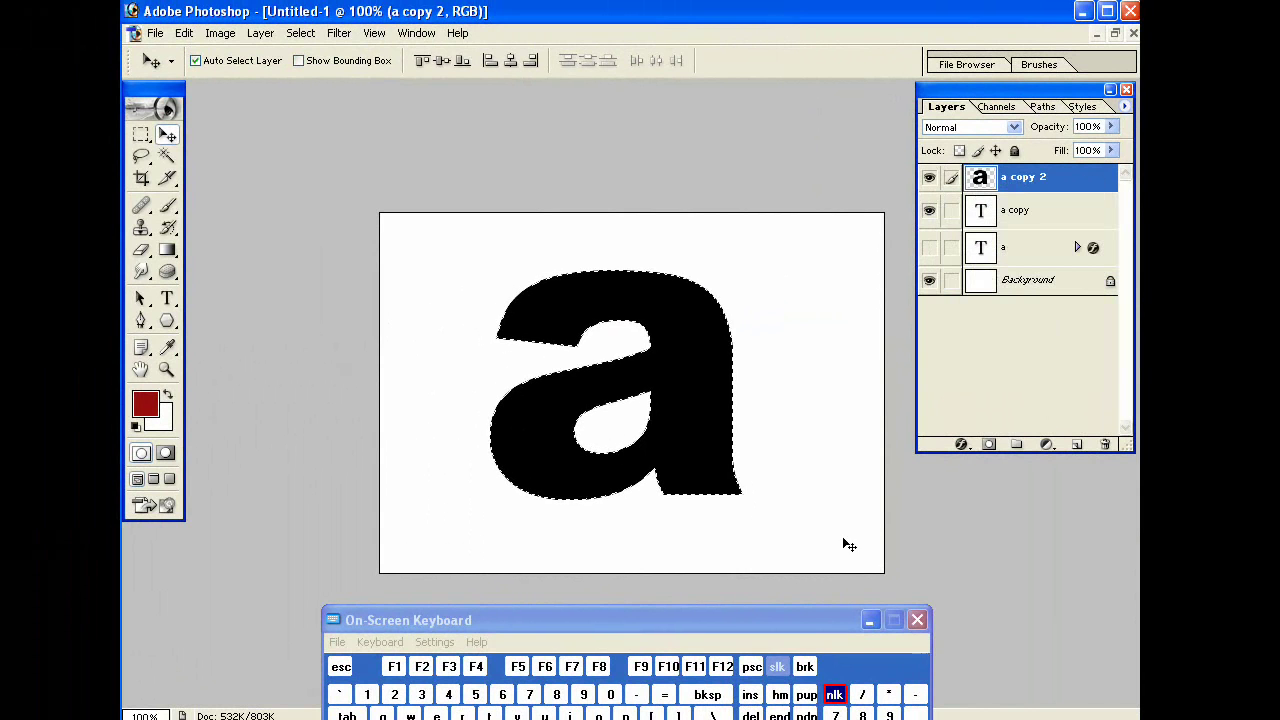
left_click(750, 715)
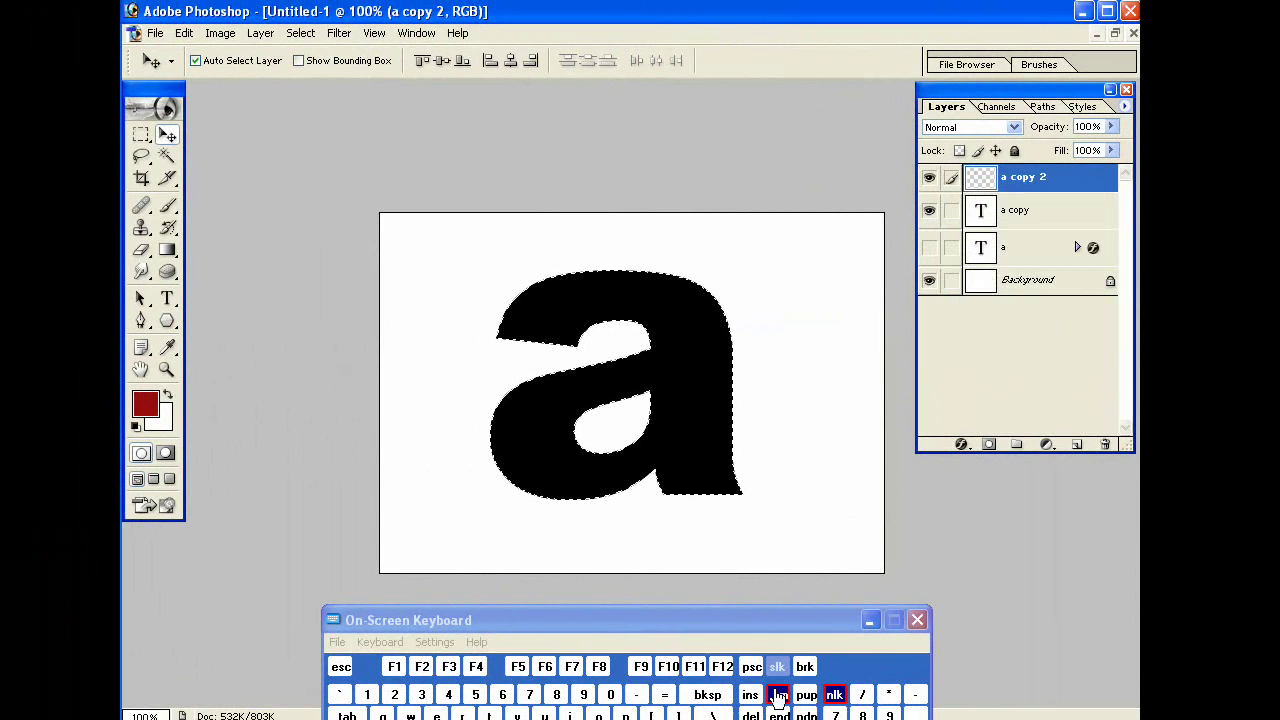
key("alt+Delete")
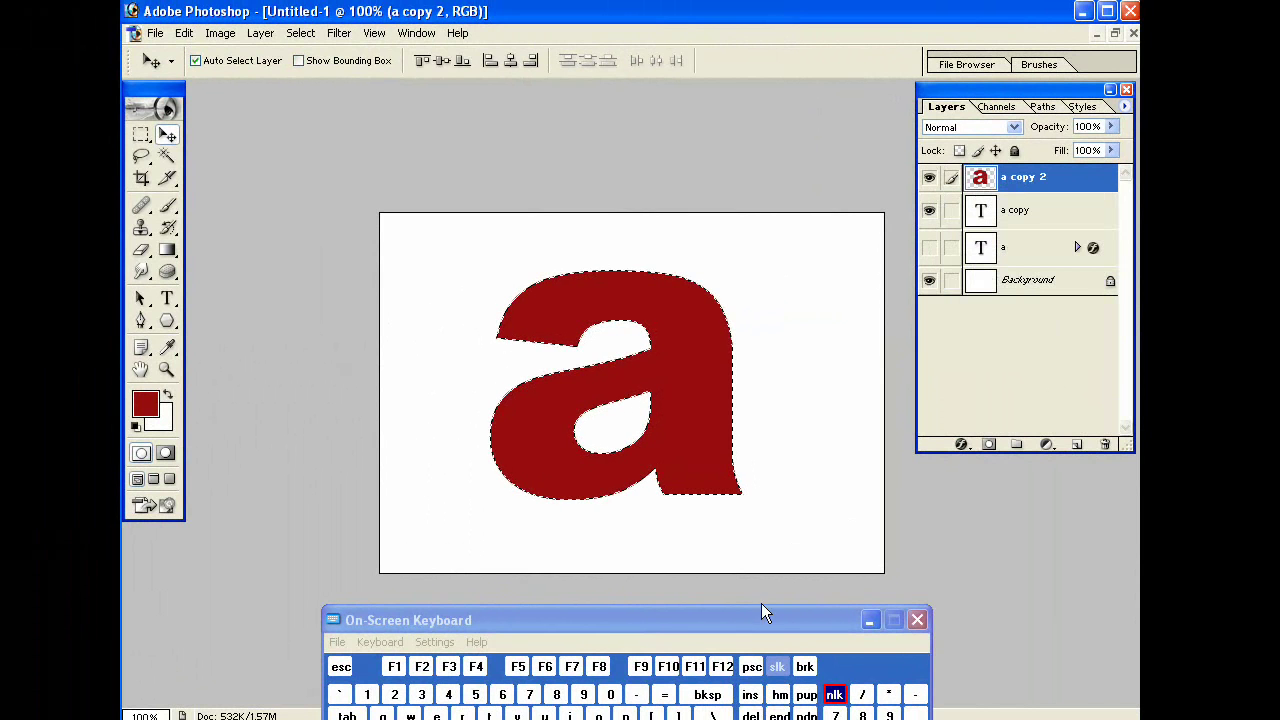
left_click_drag(758, 623, 765, 573)
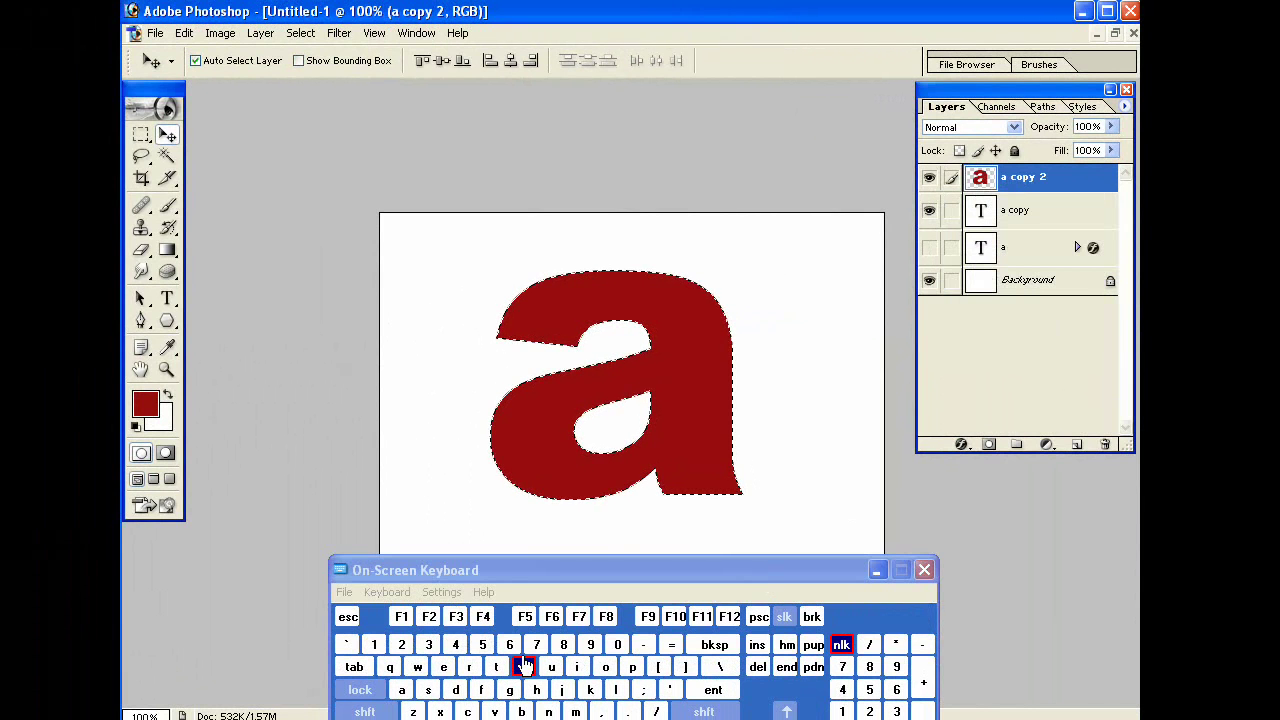
left_click(455, 689)
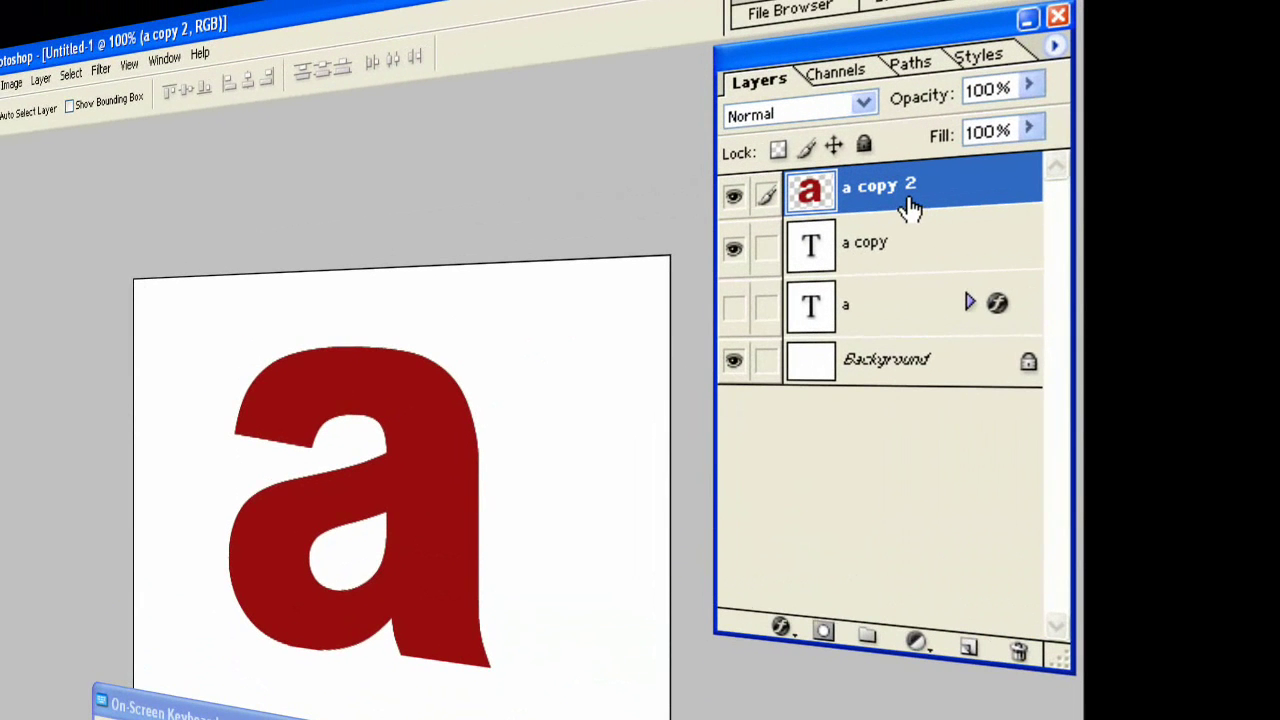
Hide the black "a copy" text layer and duplicate the red letter layer
left_click(733, 249)
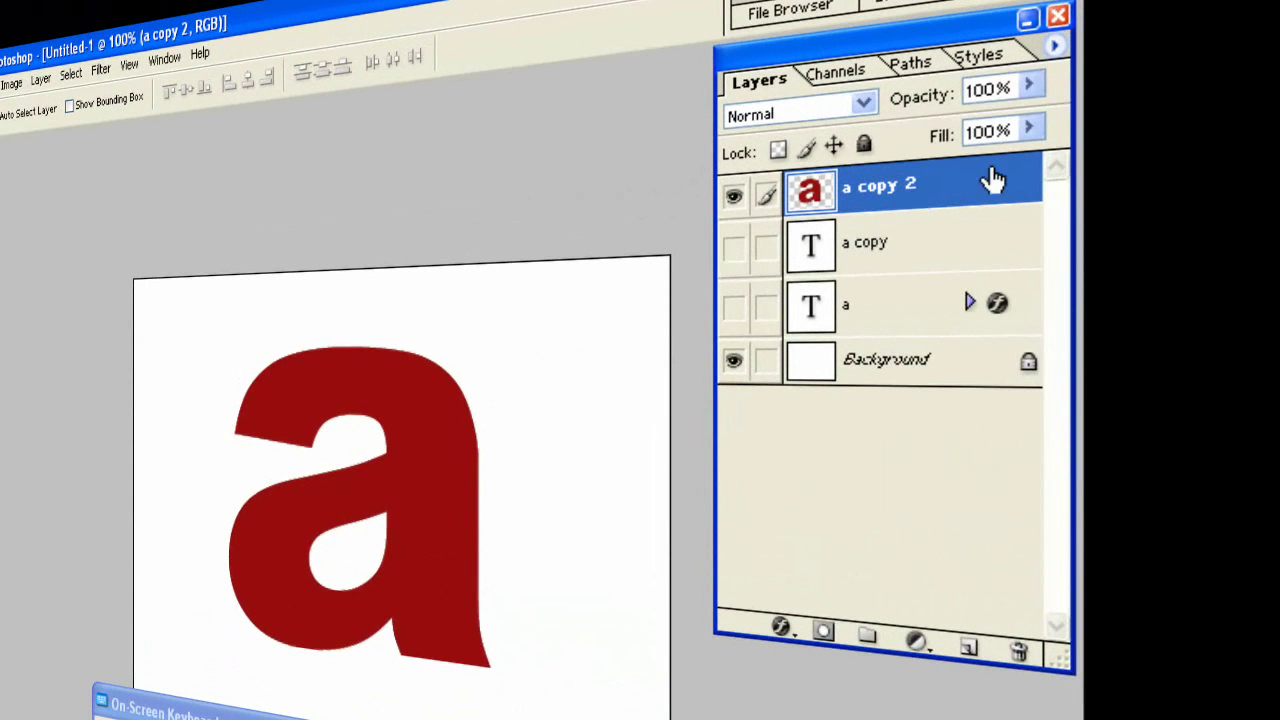
left_click_drag(960, 195, 967, 645)
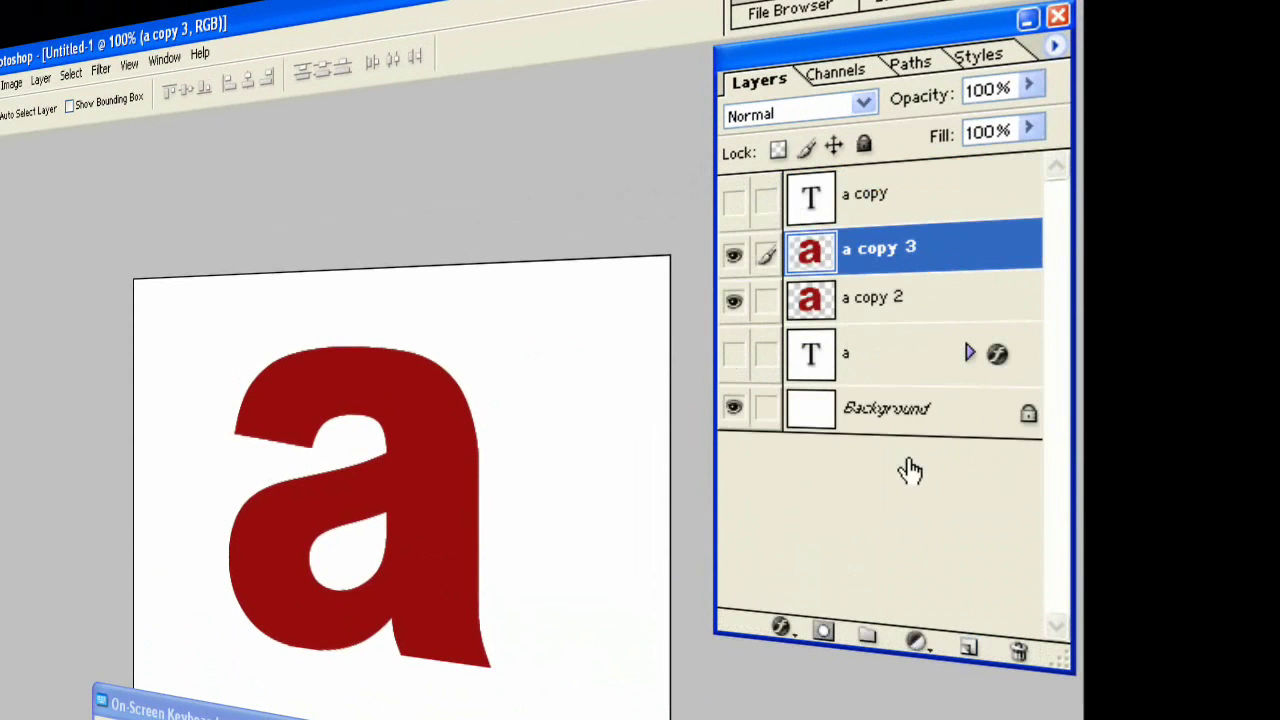
Hide the "a copy 3" layer, fill the letter shape on "a copy 2" with the default black and deselect
left_click(733, 256)
left_click(884, 297)
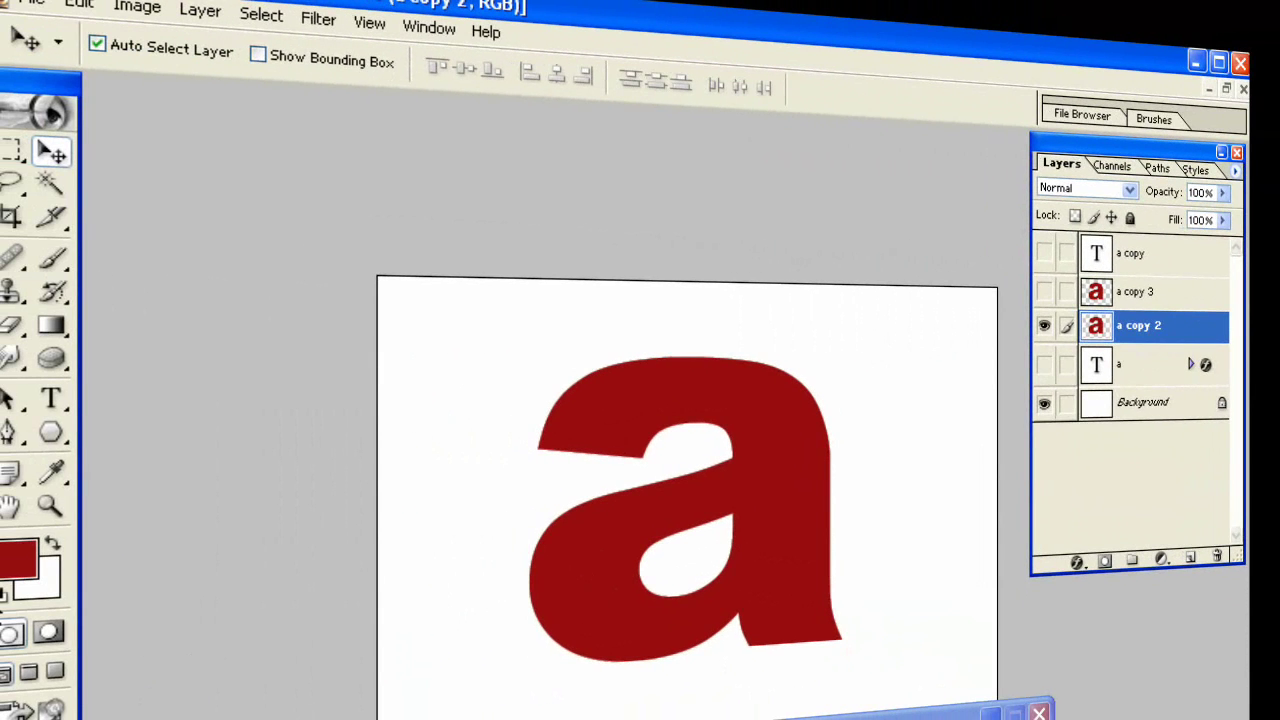
left_click(4, 592)
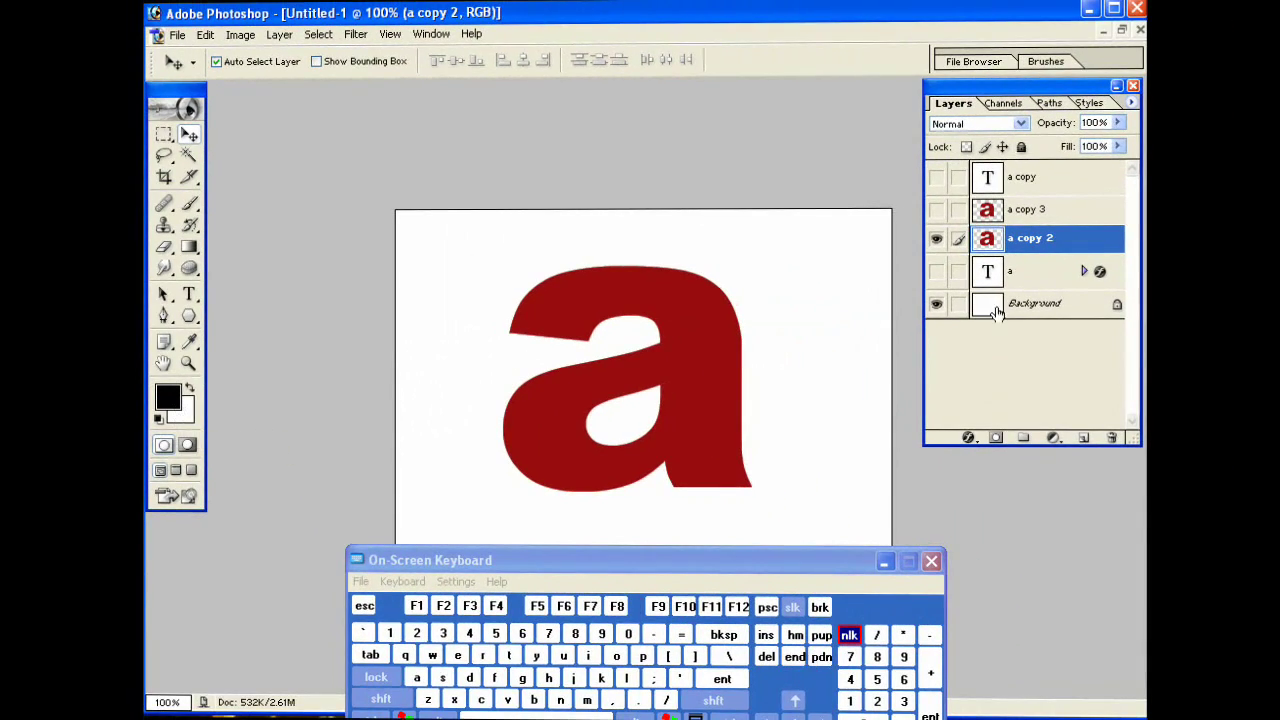
left_click(1046, 251, "ctrl")
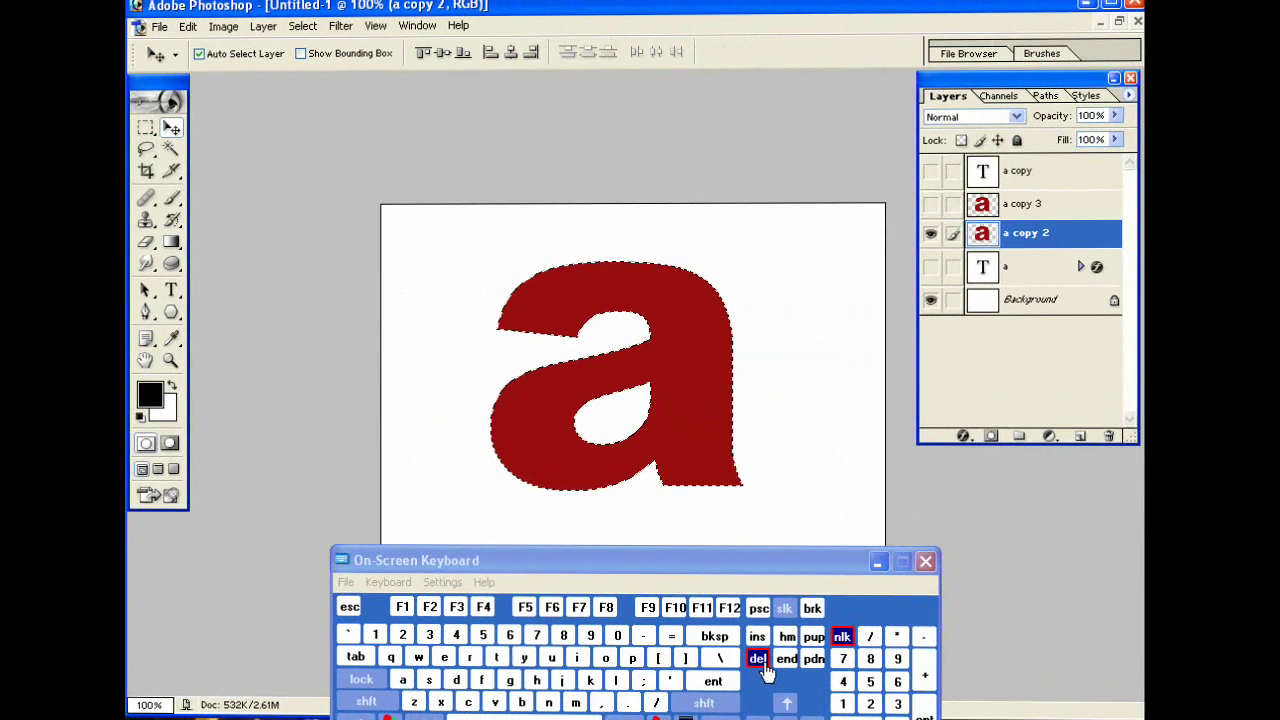
left_click(760, 662)
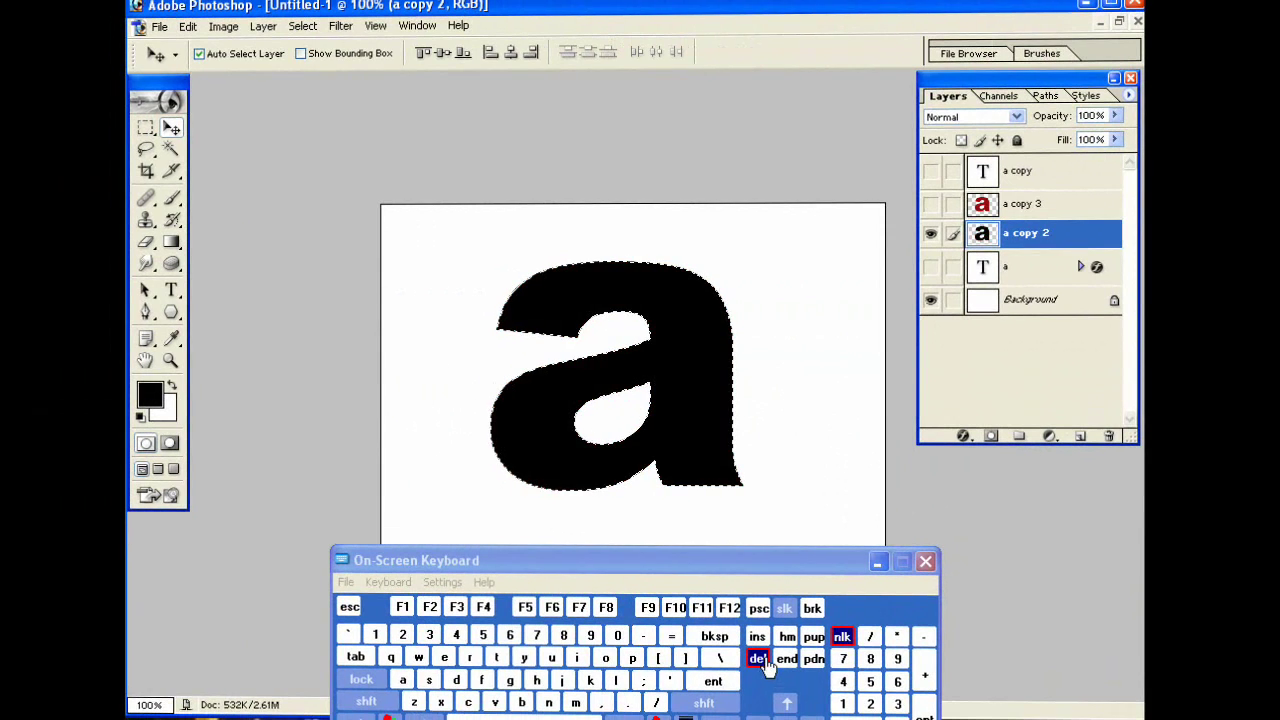
key("ctrl+d")
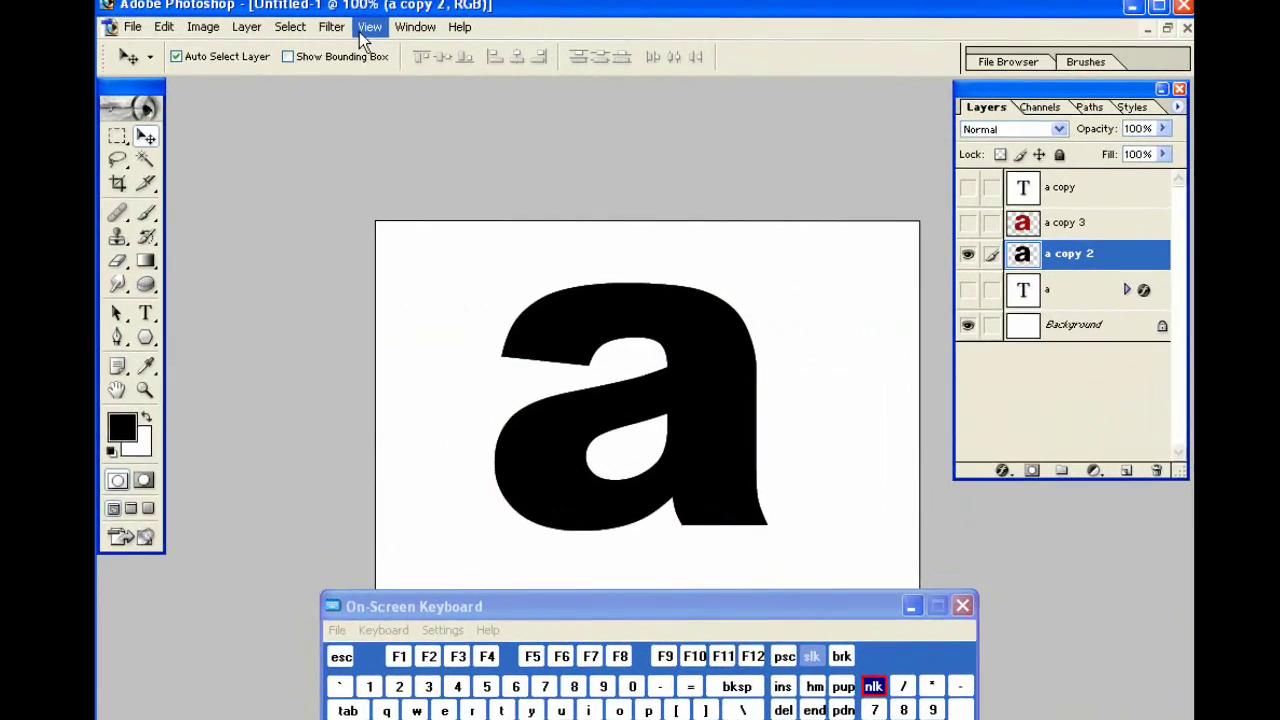
Apply a Gaussian Blur with a radius of 10 pixels to the black "a copy 2" letter
left_click(340, 25)
mouse_move(400, 304)
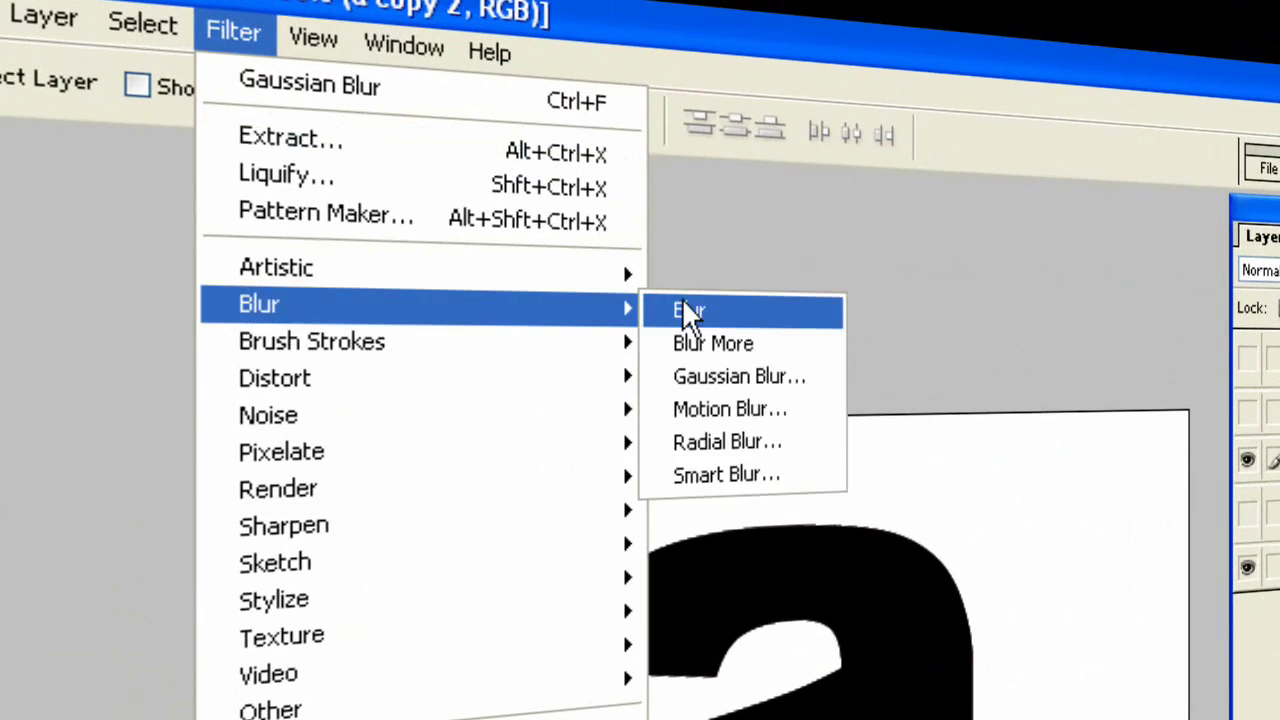
left_click(723, 375)
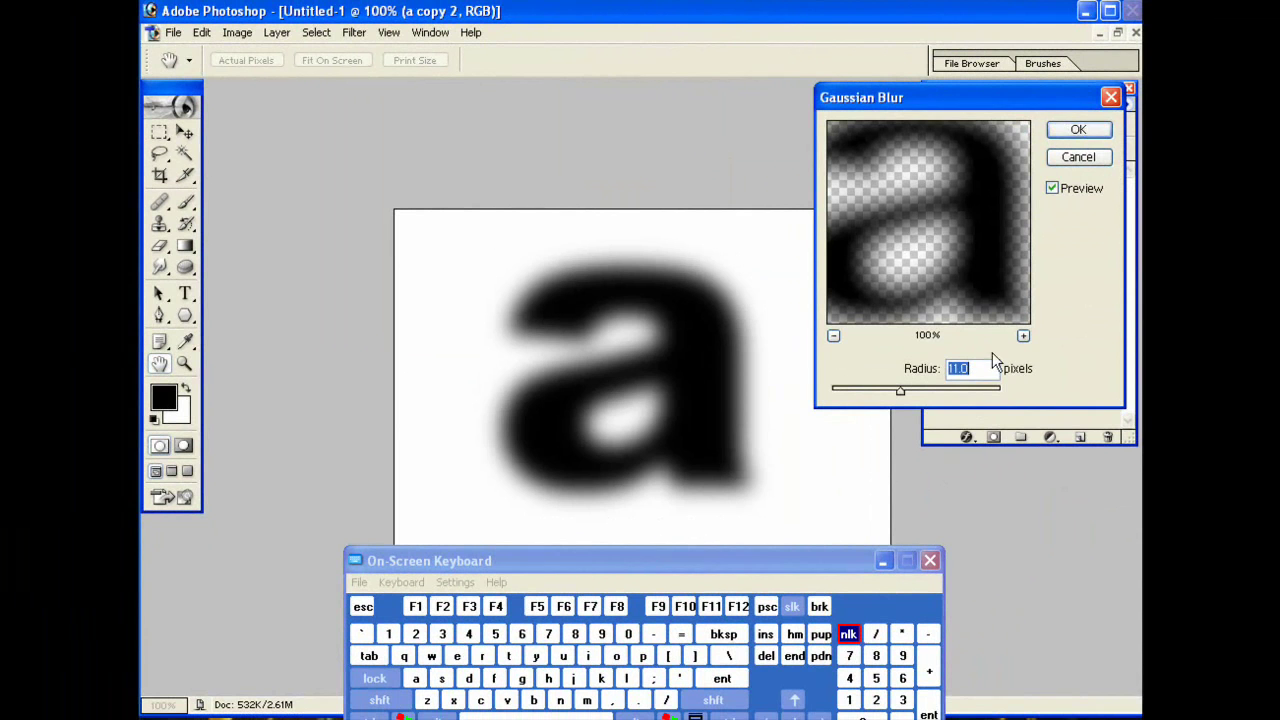
left_click(849, 700)
left_click(858, 716)
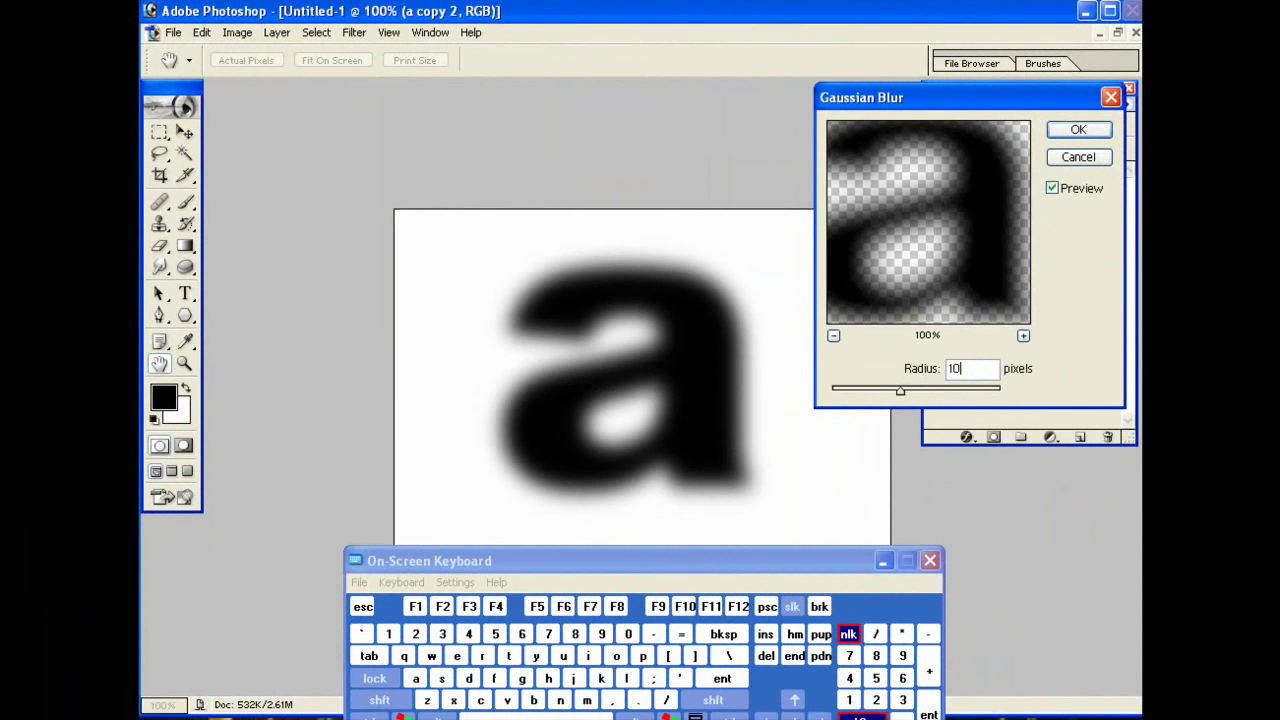
left_click(1078, 130)
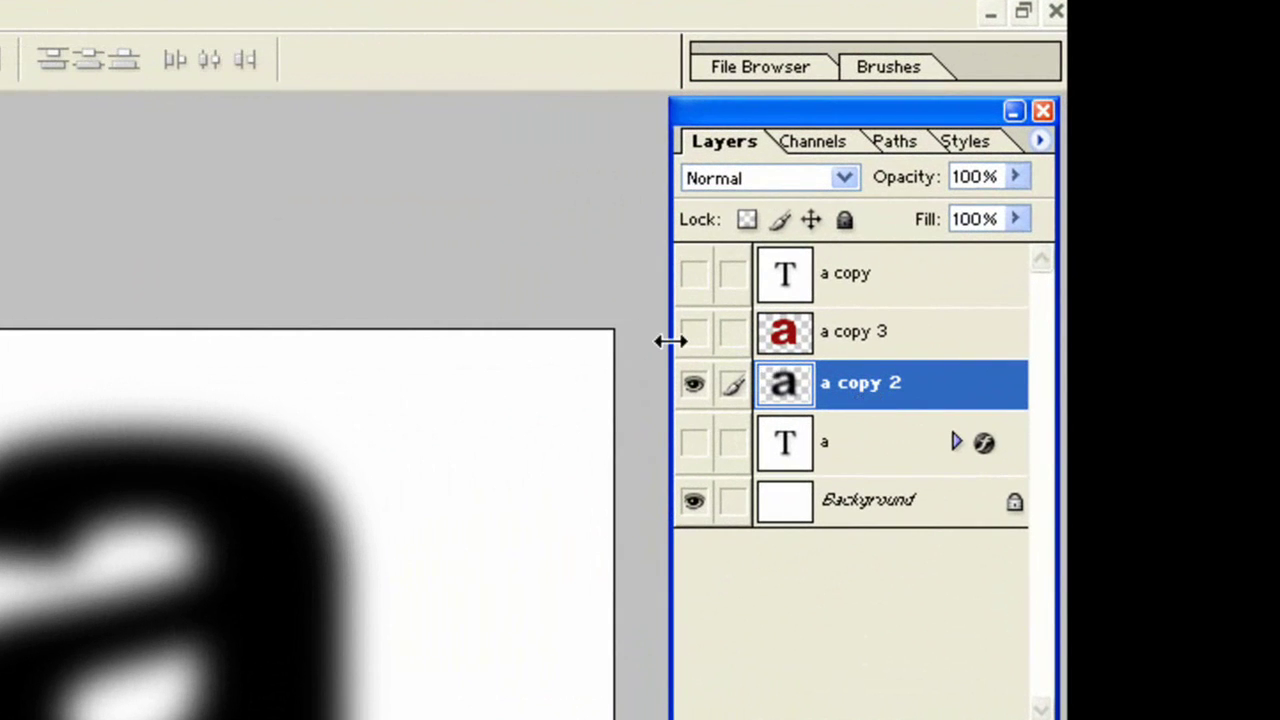
Show the red "a copy 3" letter and squash the blurred "a copy 2" shadow from its top edge to roughly half height
left_click(932, 211)
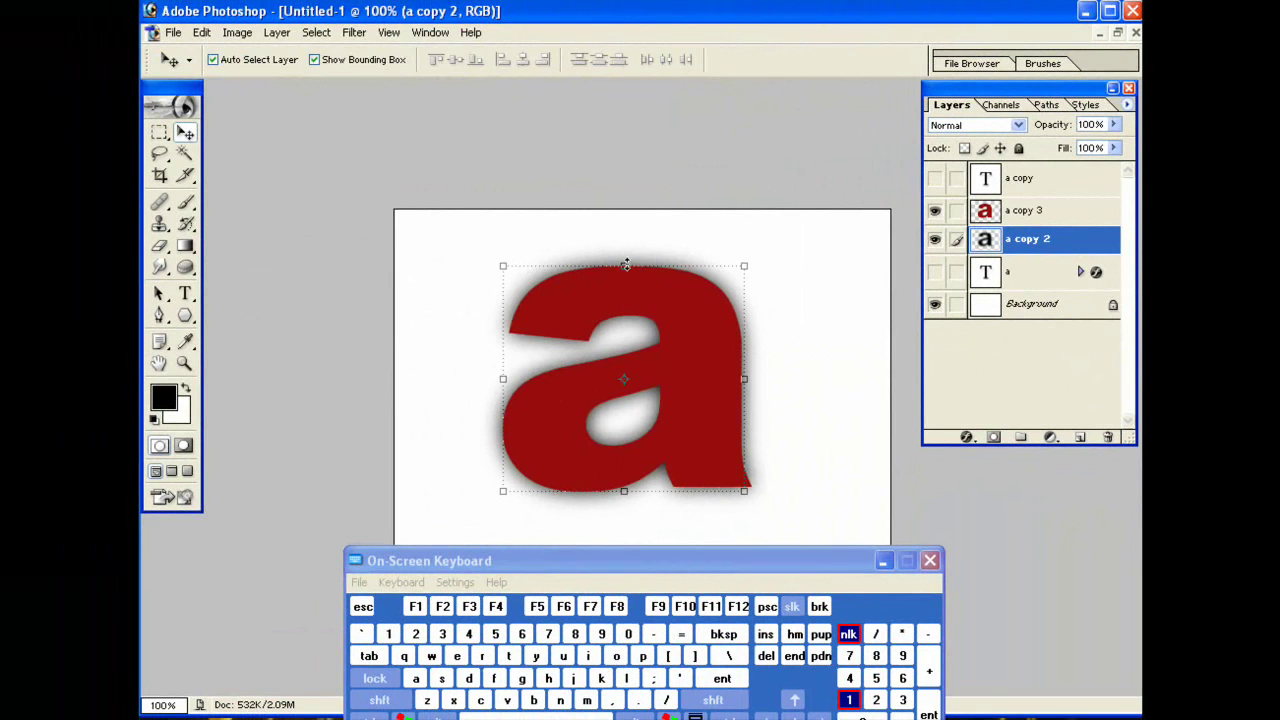
left_click(625, 265)
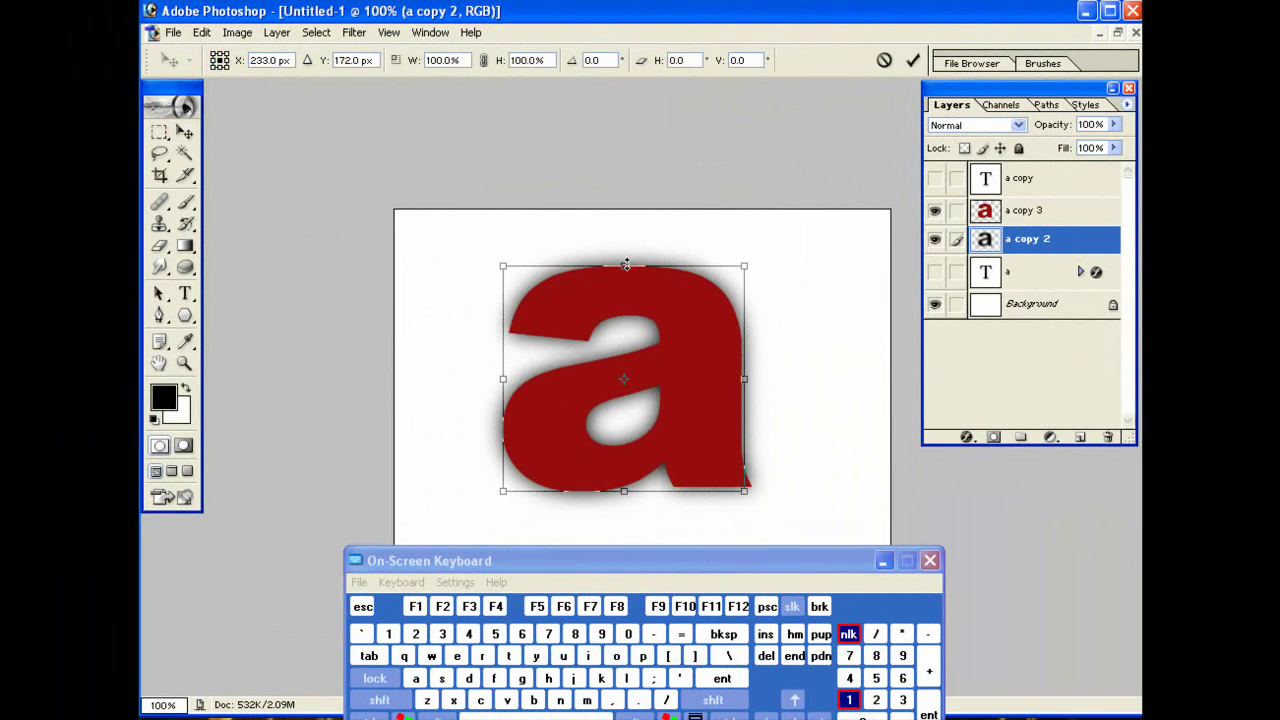
left_click_drag(625, 265, 628, 368)
left_click(722, 678)
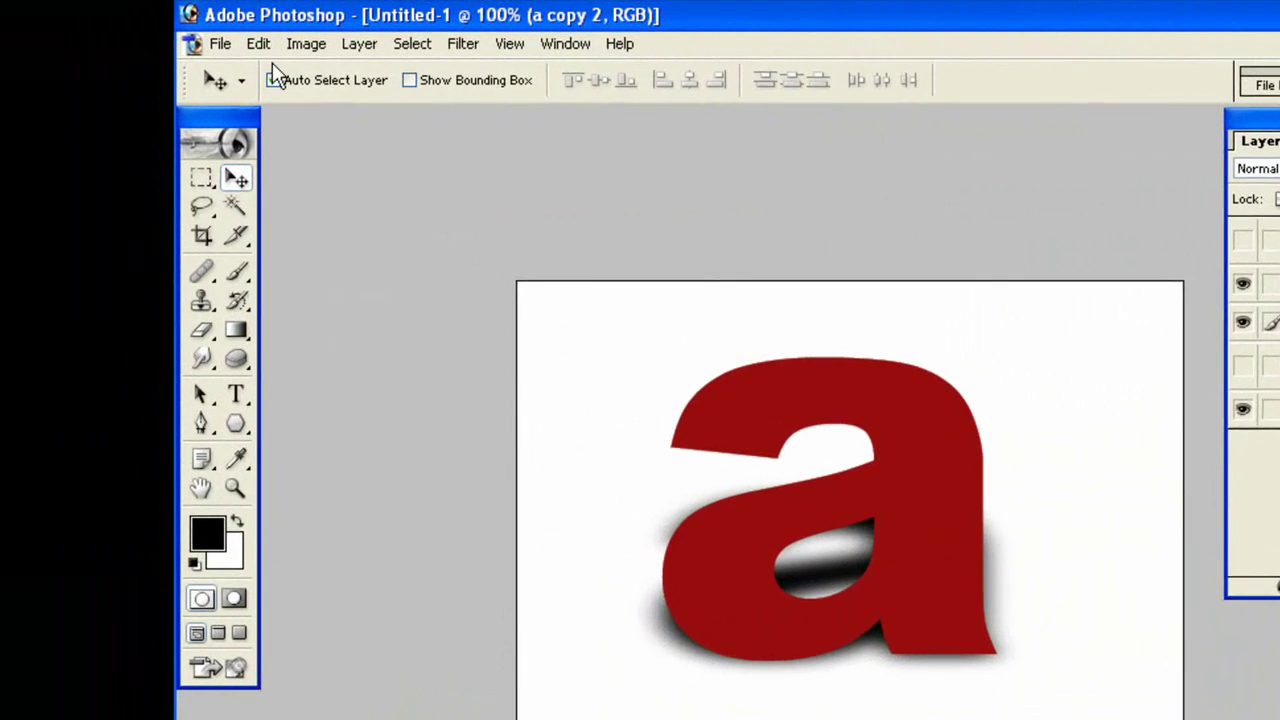
Skew the top edge of the blurred shadow to the right so it falls behind the red letter
left_click(286, 48)
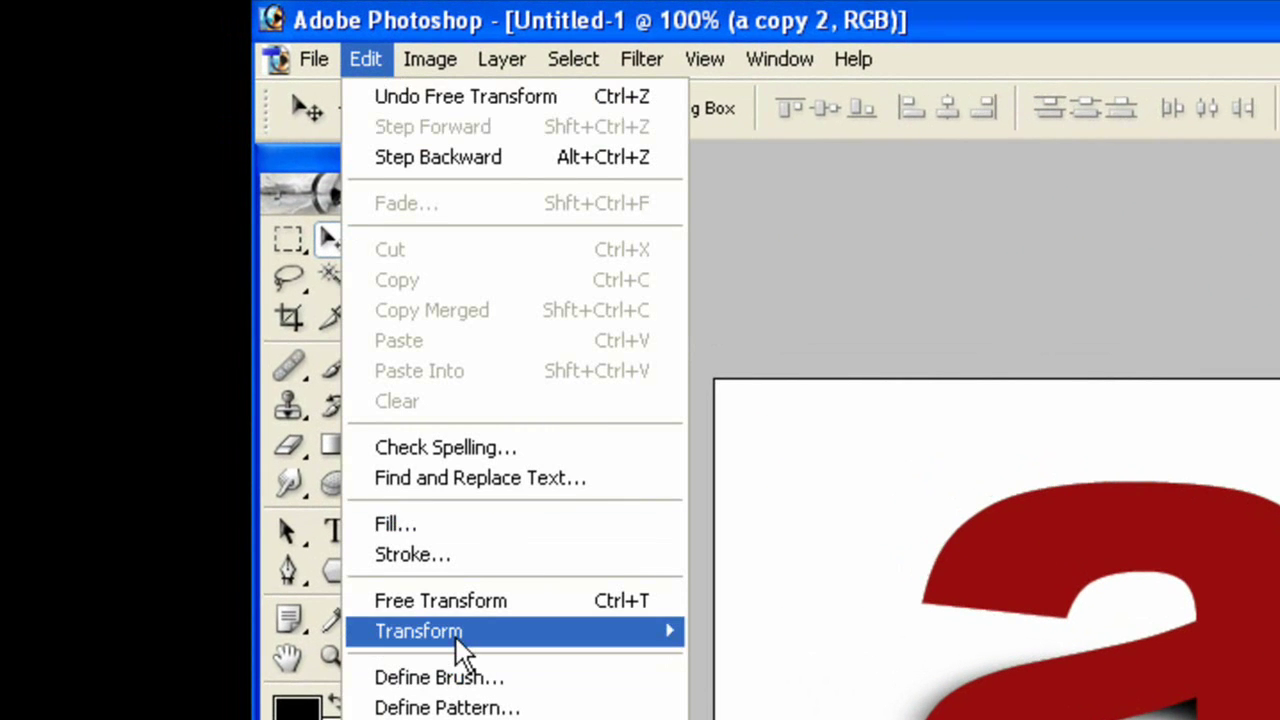
mouse_move(463, 652)
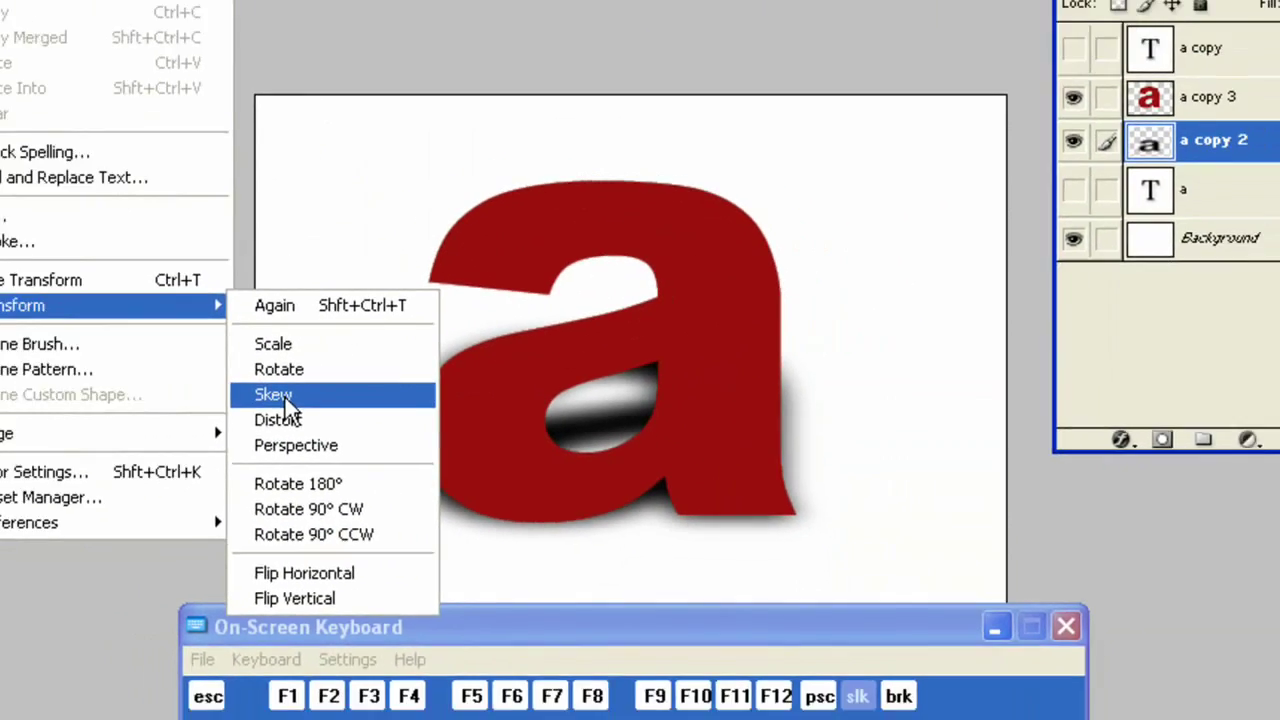
left_click(250, 390)
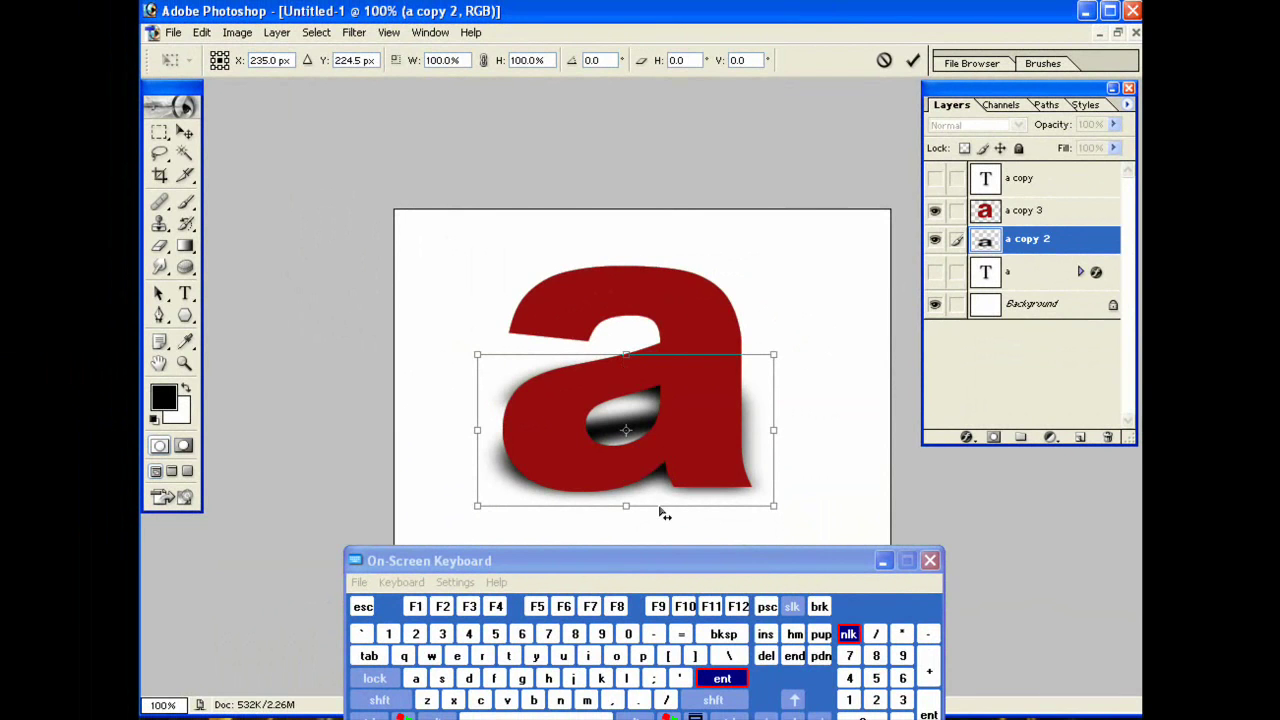
left_click_drag(620, 363, 793, 398)
left_click(735, 688)
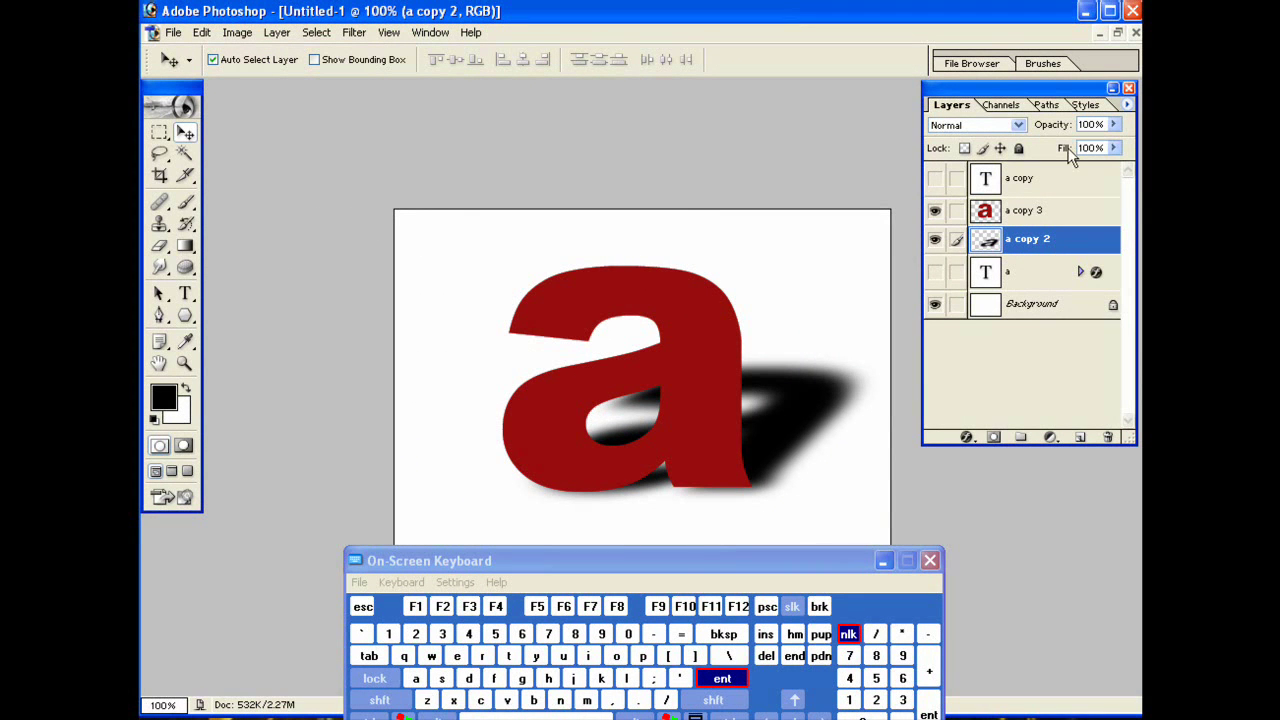
Set the opacity of the "a copy 2" shadow layer to 59%
left_click(1113, 125)
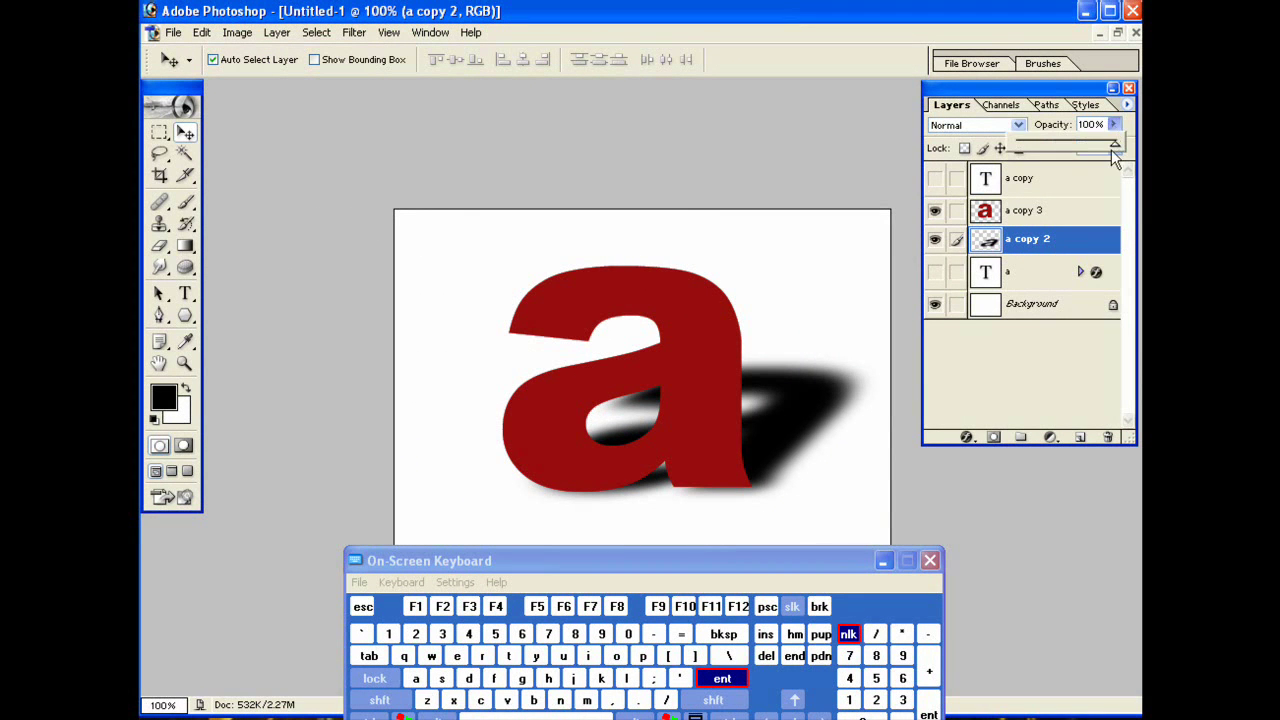
left_click_drag(1111, 149, 1068, 142)
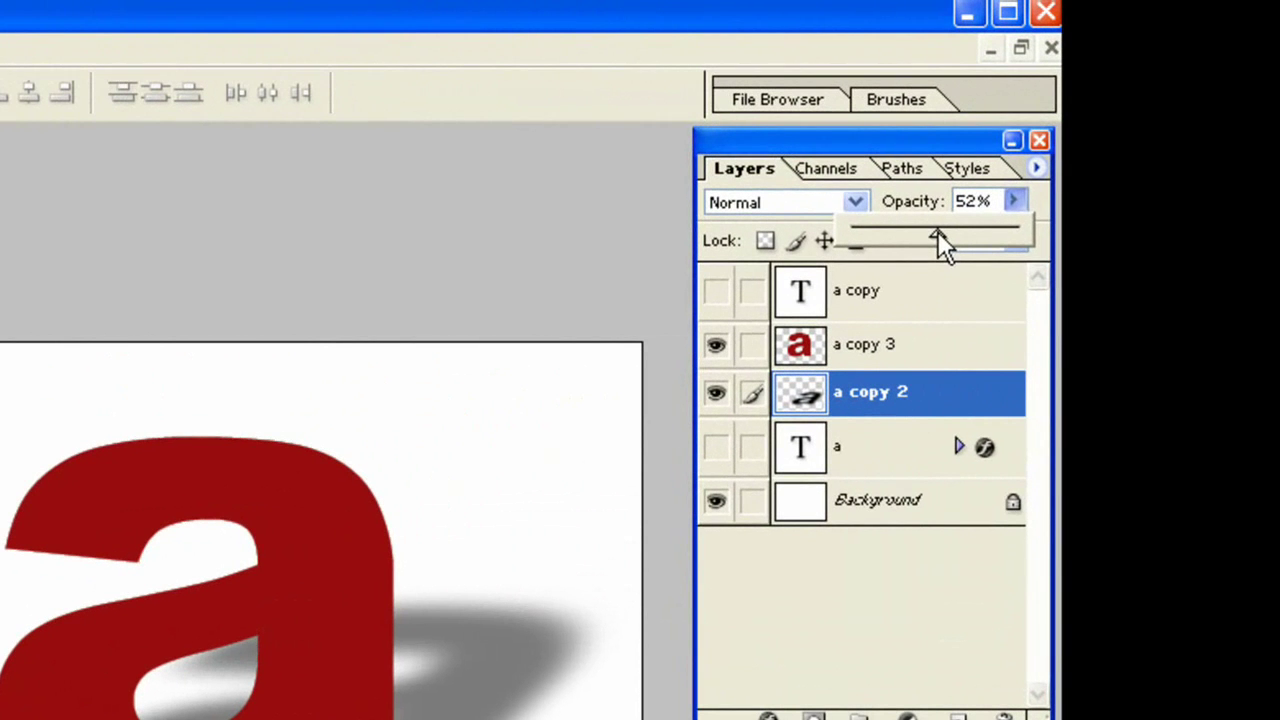
left_click_drag(946, 238, 950, 250)
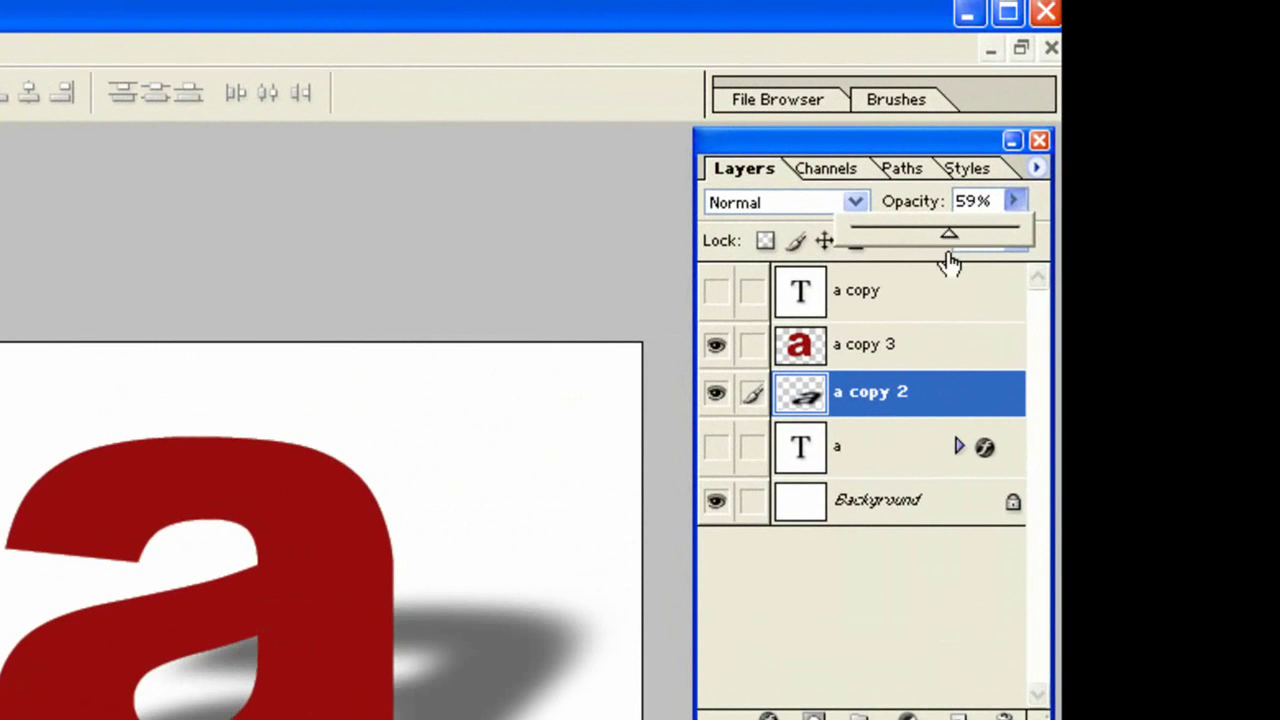
left_click(885, 651)
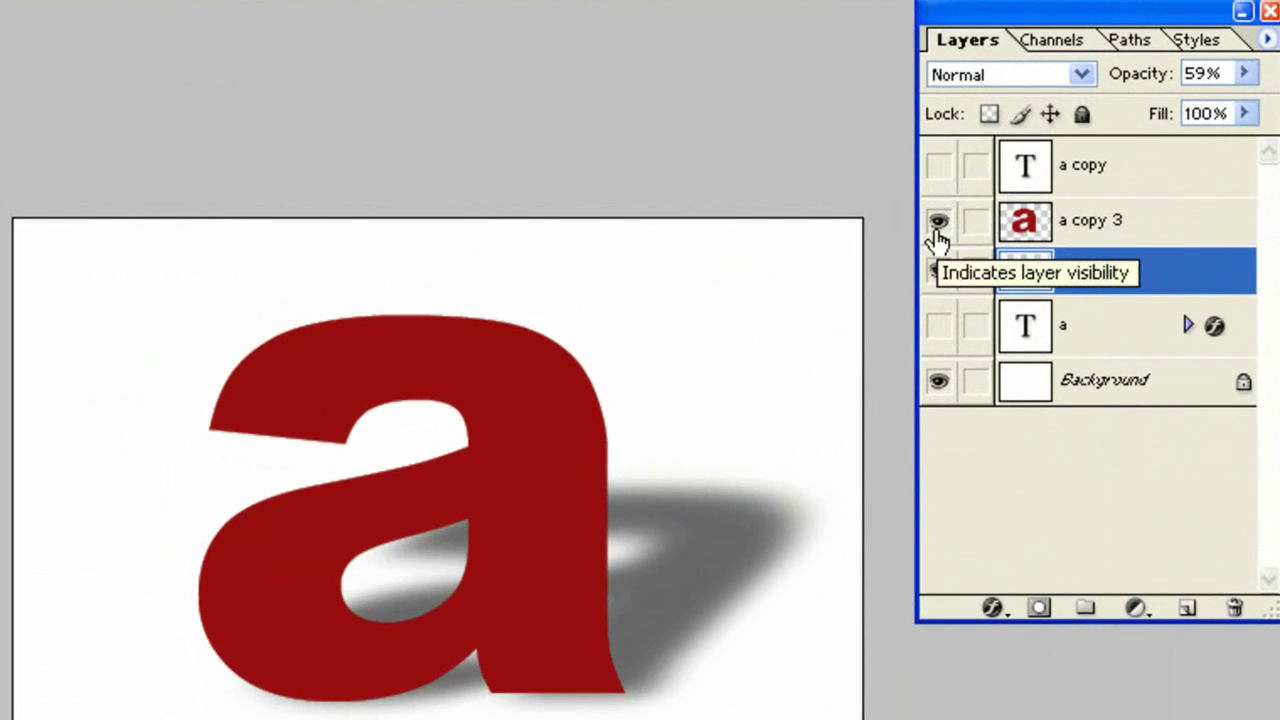
Hide the red letter and its cast shadow, show the black "a copy" text layer and duplicate it
left_click(938, 222)
left_click(938, 270)
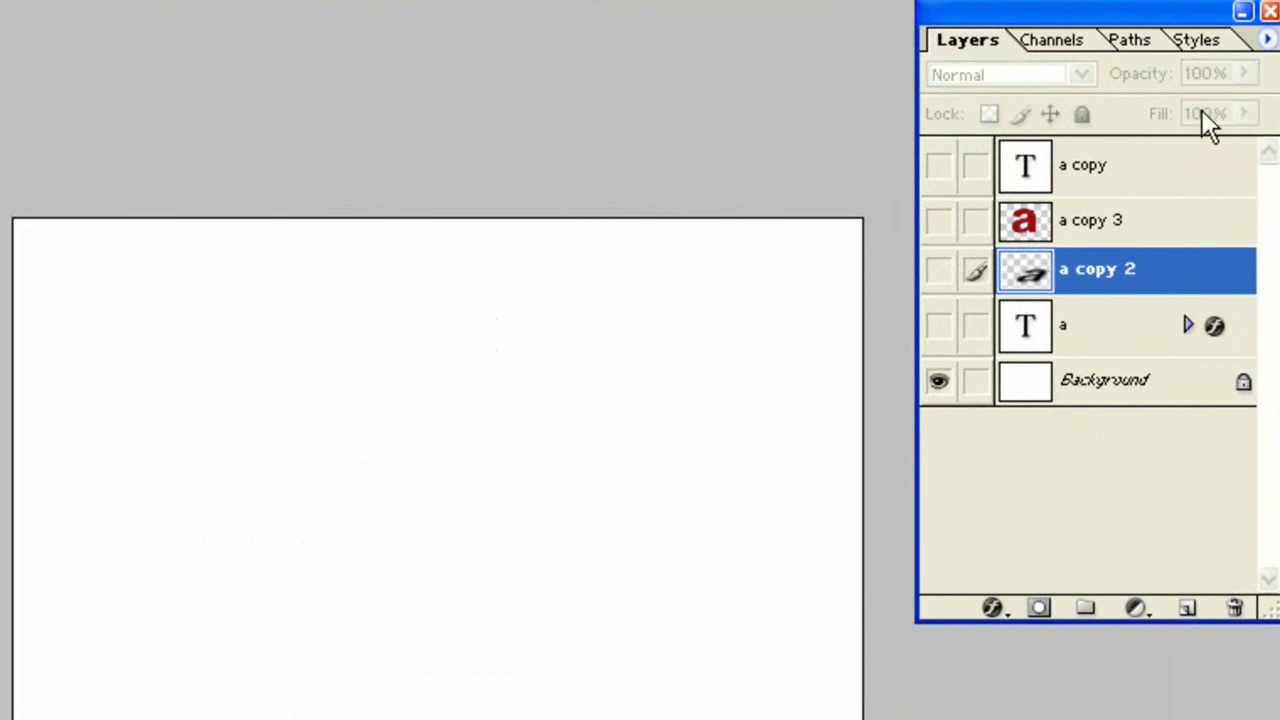
left_click(1140, 220)
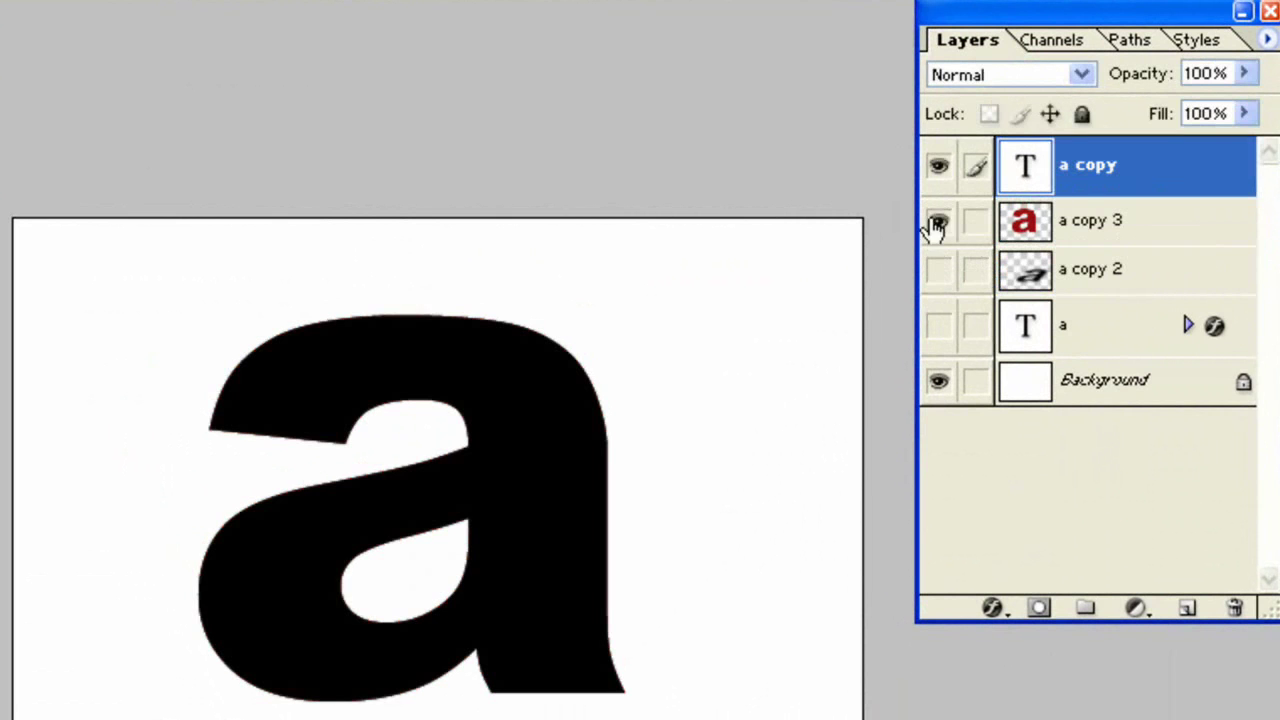
left_click(934, 220)
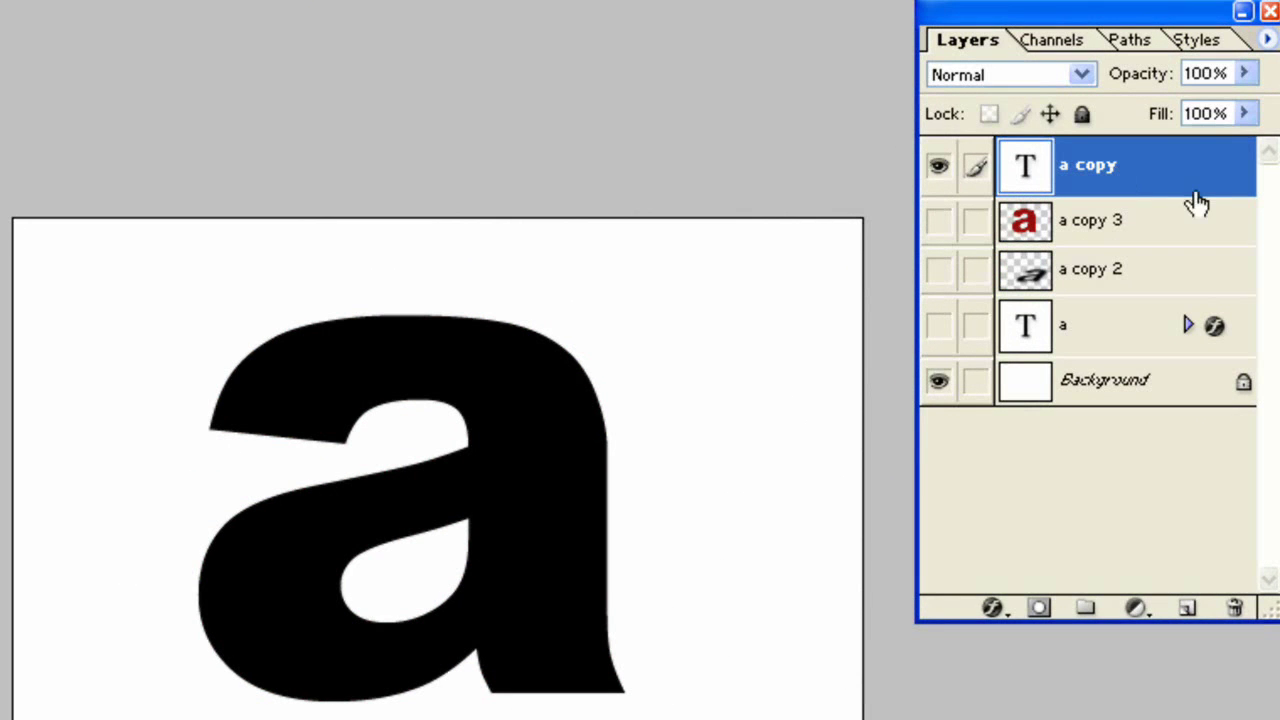
left_click_drag(1189, 191, 1183, 623)
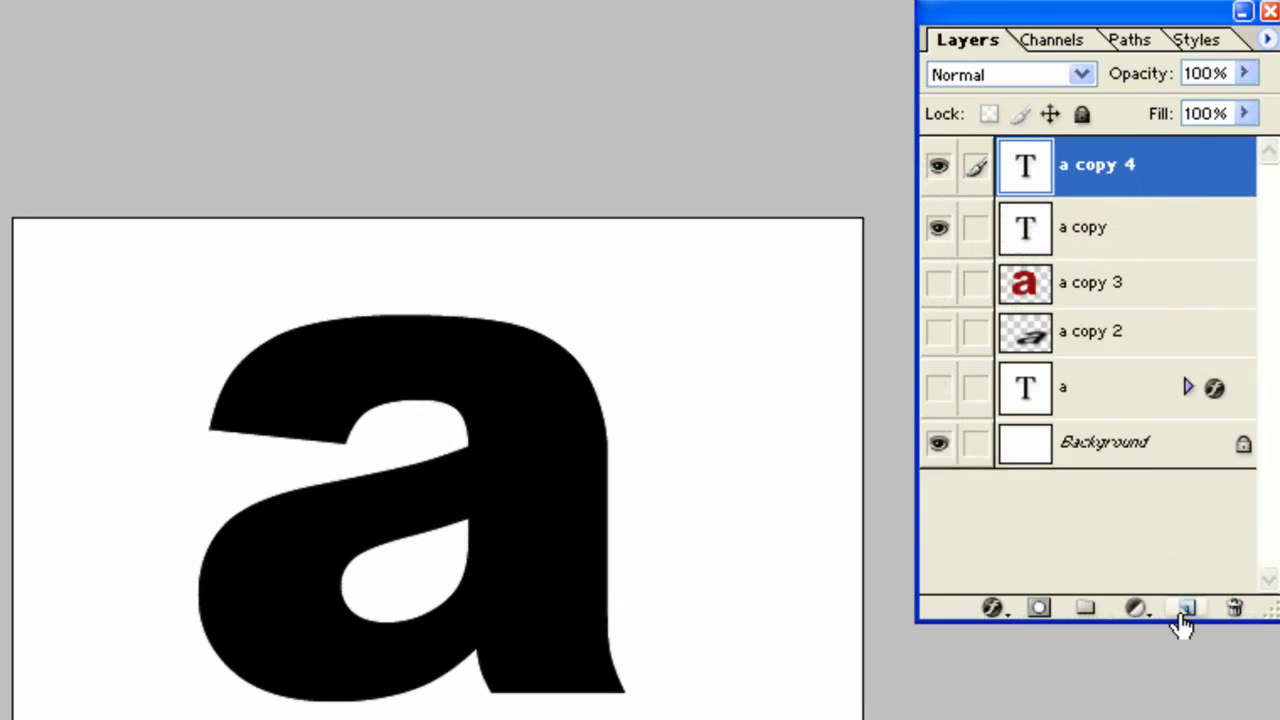
Flip the "a copy" text layer below its baseline with Free Transform, forming a flattened mirrored letter under the upright one
left_click(1098, 238)
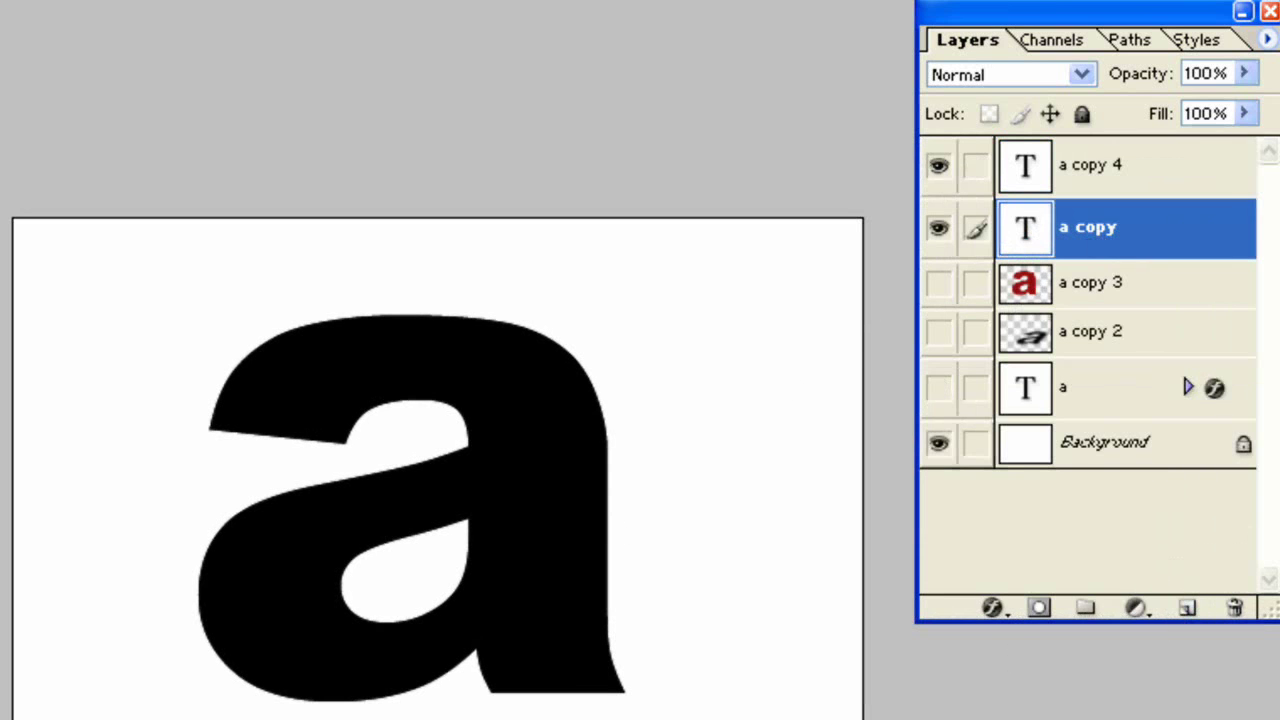
key("ctrl+t")
left_click_drag(398, 316, 400, 325)
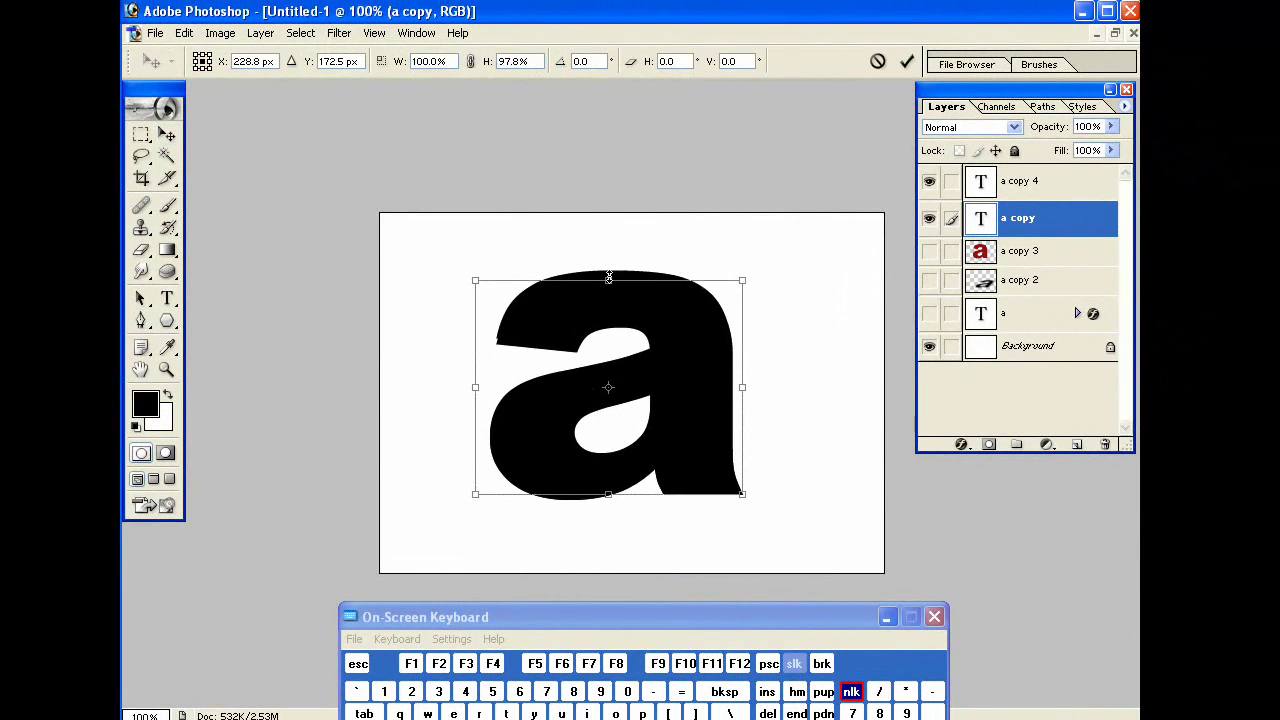
left_click_drag(609, 277, 610, 557)
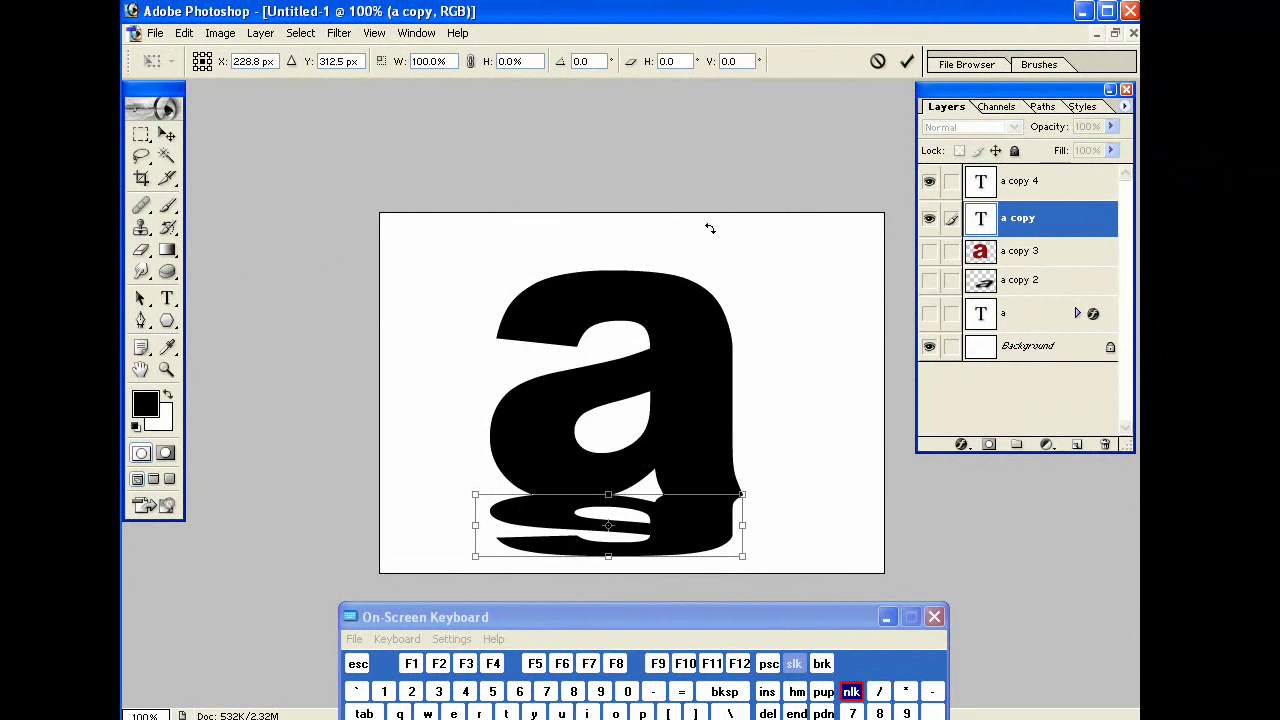
key("Return")
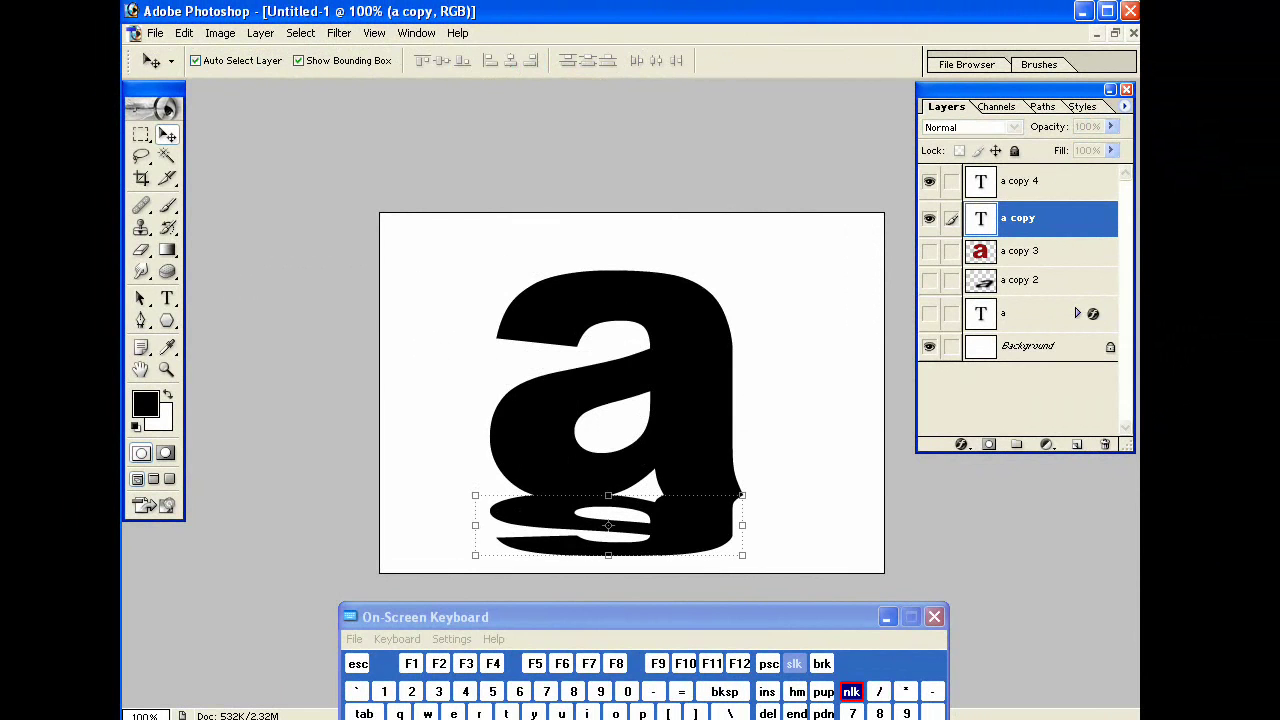
Move the upright "a copy 4" letter up by 30 pixels, away from the mirrored letter
left_click(708, 310)
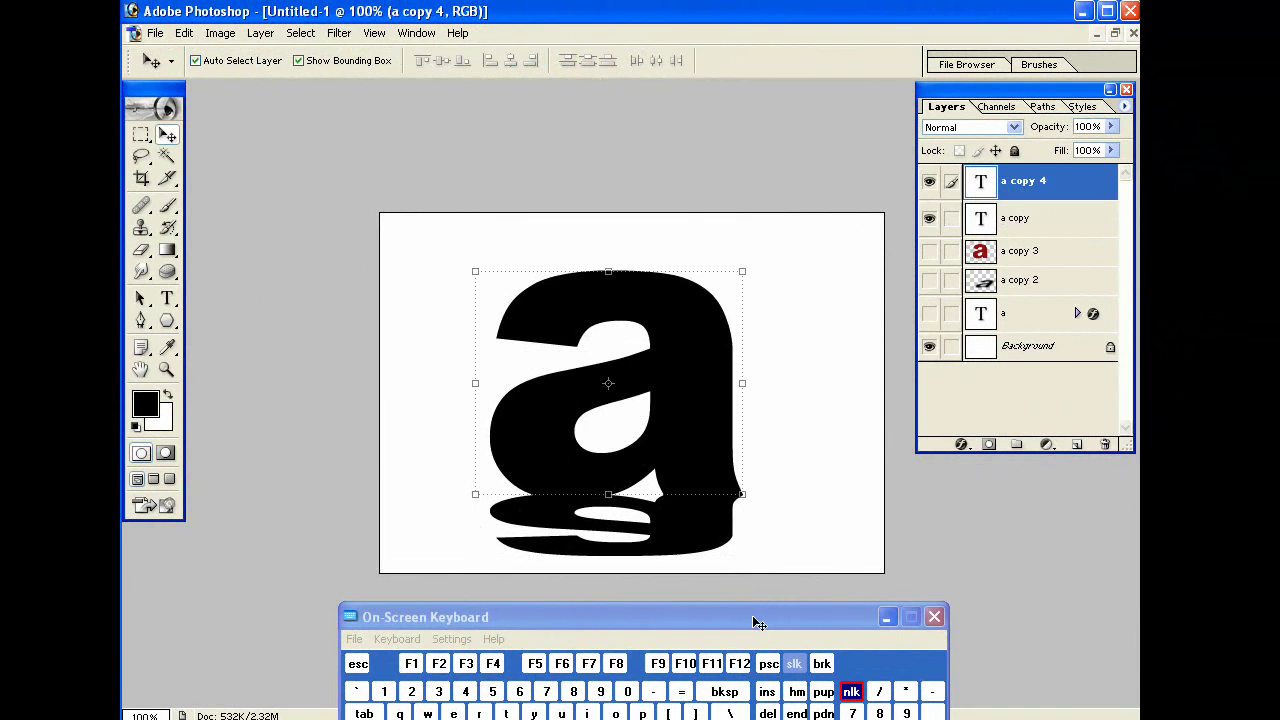
left_click_drag(743, 612, 681, 581)
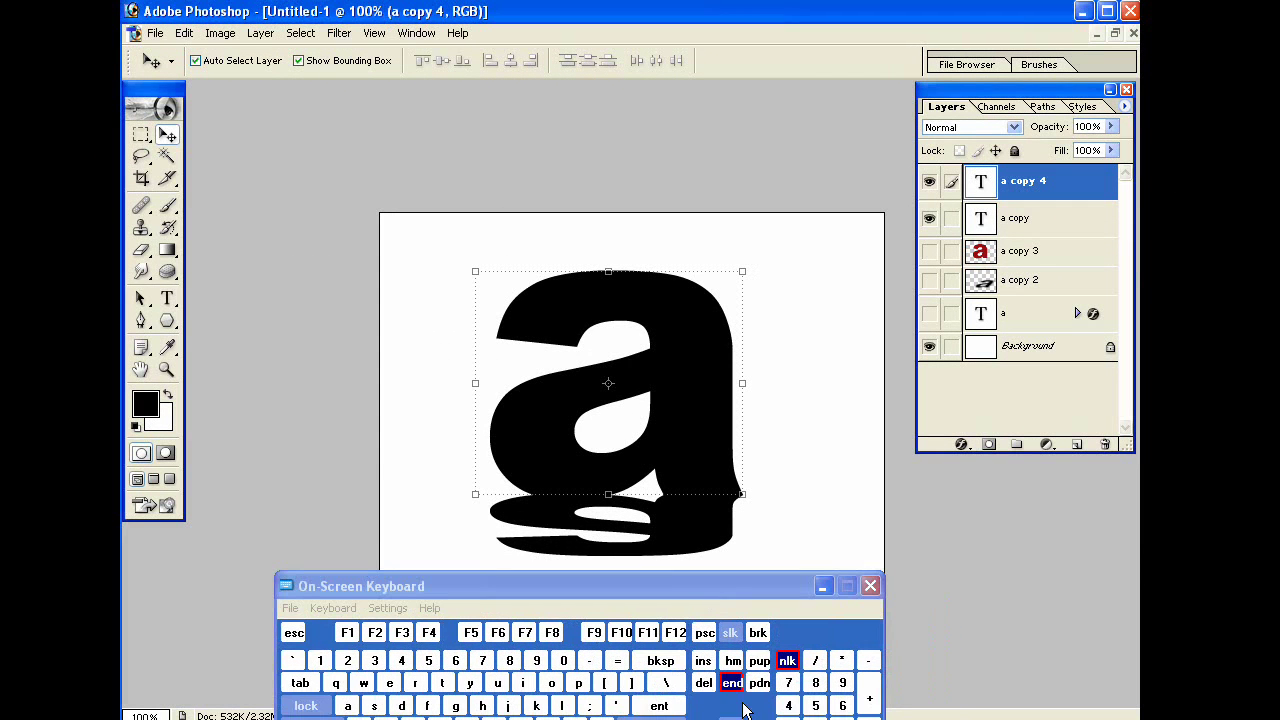
key("shift+Up")
key("shift+Up")
key("shift+Up")
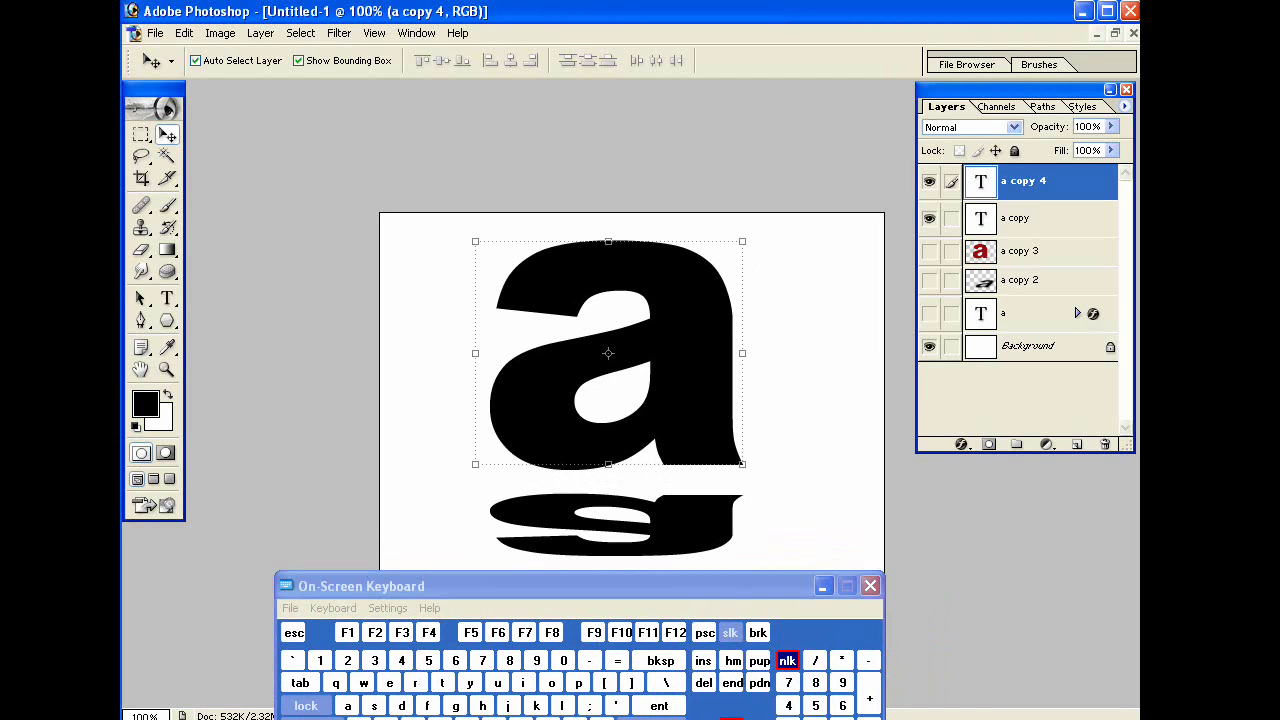
Stretch the mirrored "a copy" letter upward to about 136% height so it meets the base of the upright letter
left_click(329, 64)
left_click(669, 514)
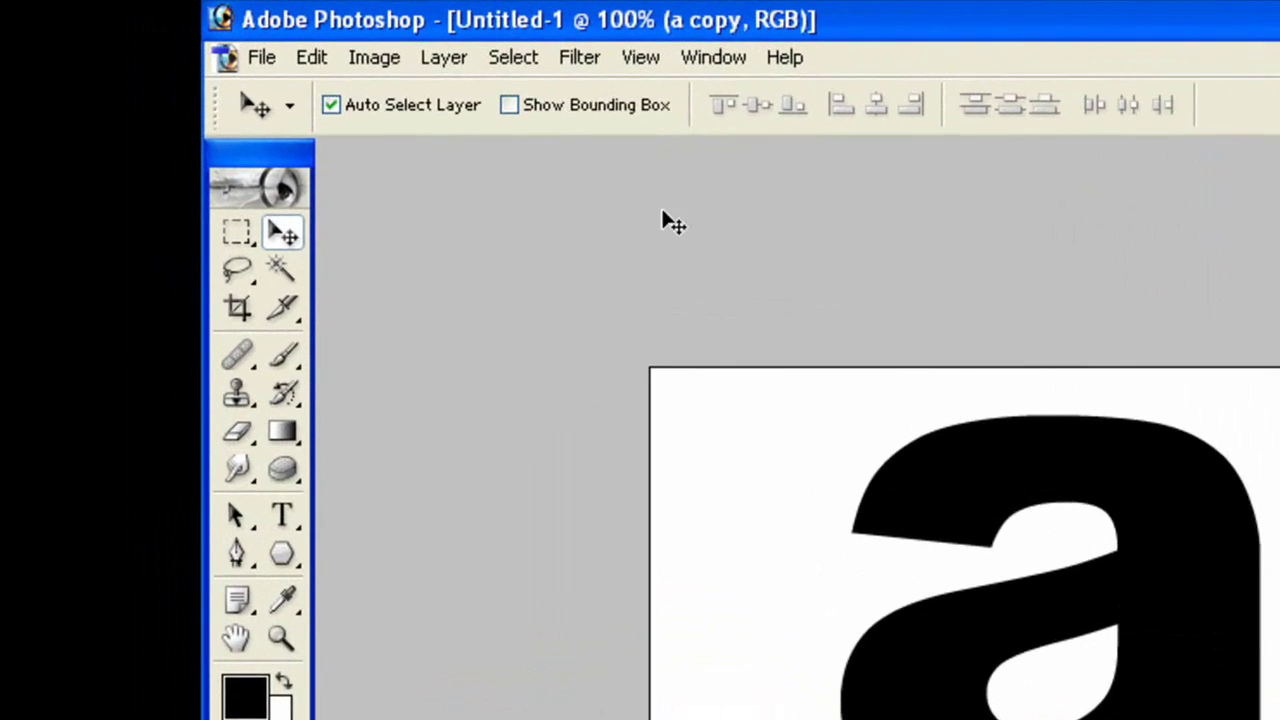
left_click(410, 67)
mouse_move(620, 487)
left_mouse_down()
mouse_move(622, 454)
mouse_move(625, 464)
left_mouse_up()
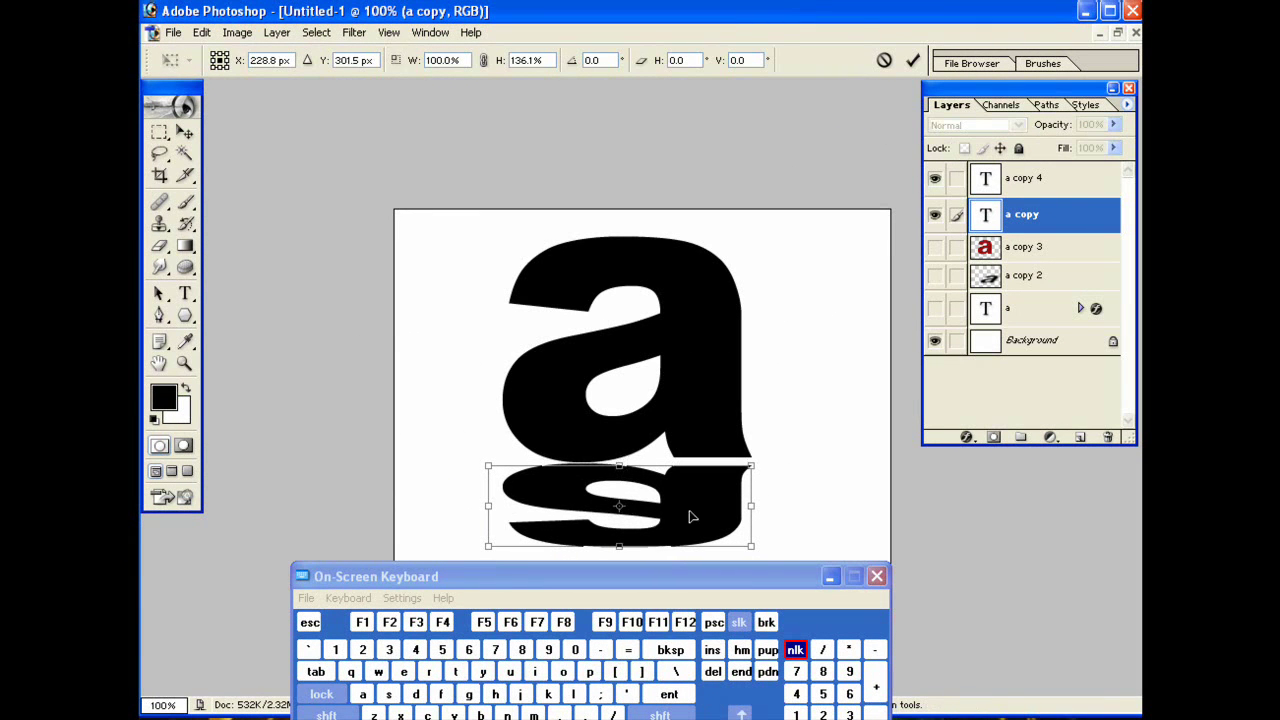
left_click(668, 693)
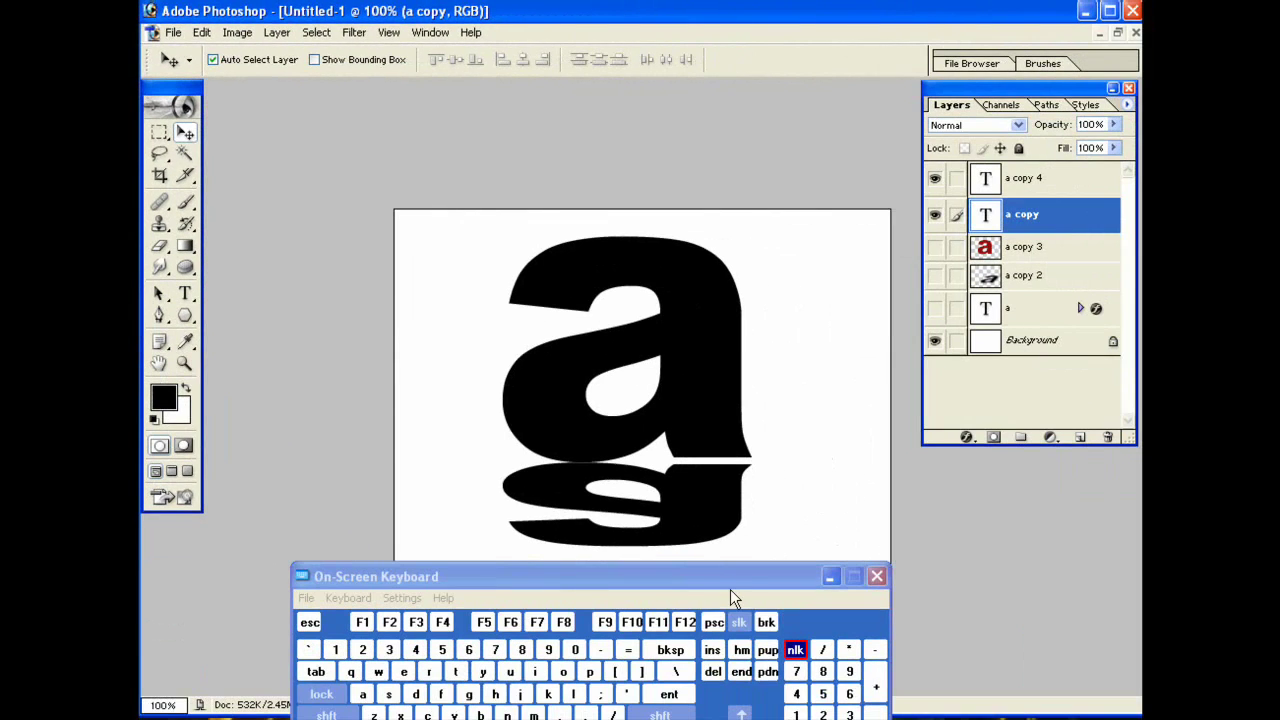
left_click_drag(738, 587, 764, 616)
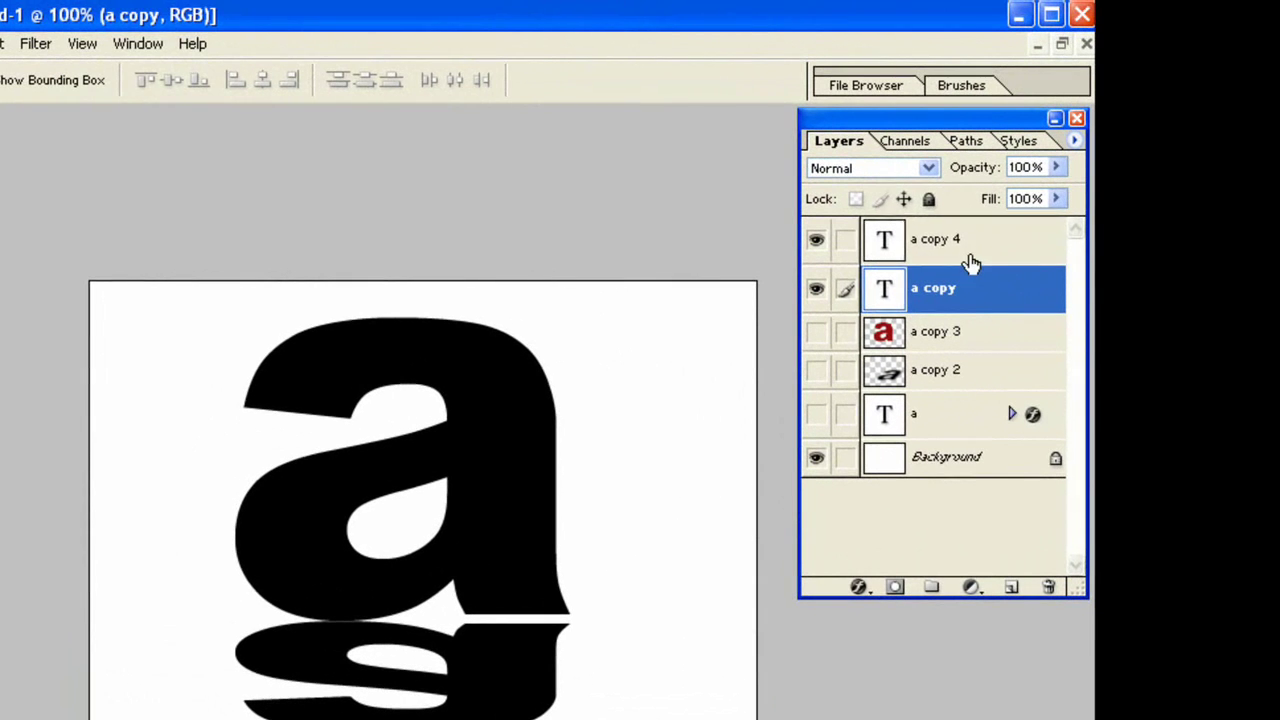
Rasterize the upright "a copy 4" text layer
left_click(968, 258)
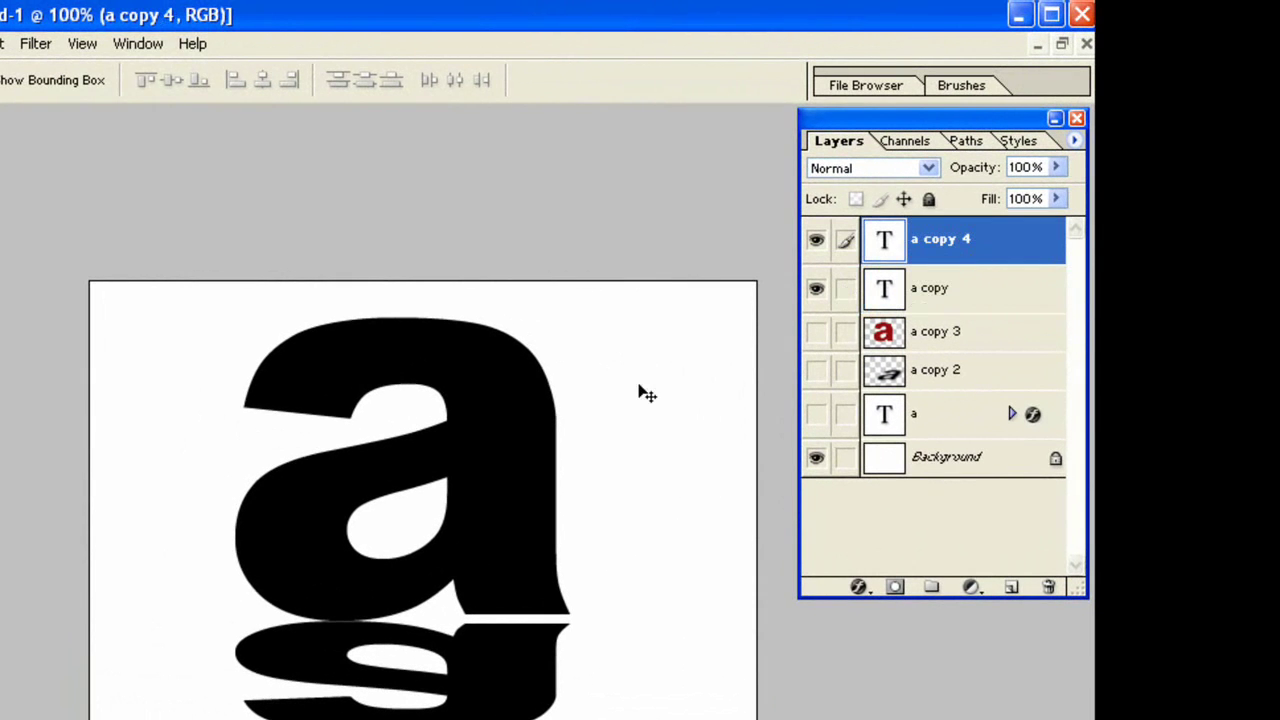
right_click(1005, 252)
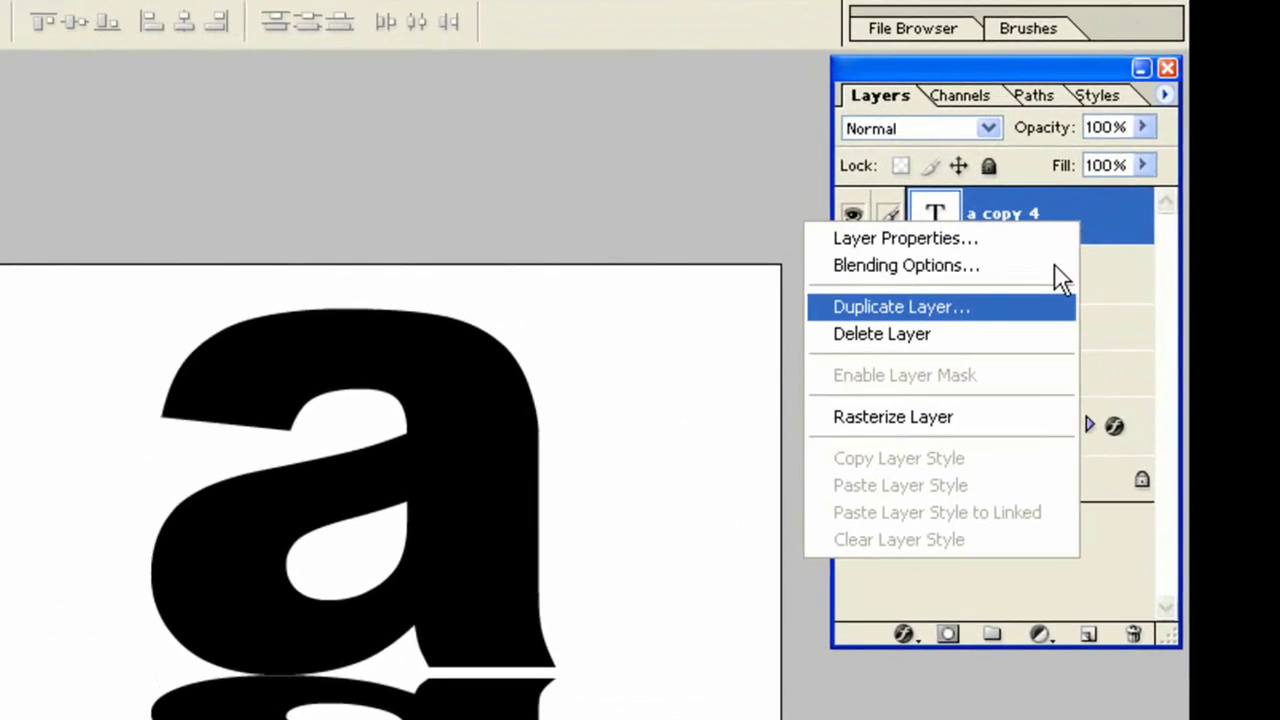
left_click(880, 416)
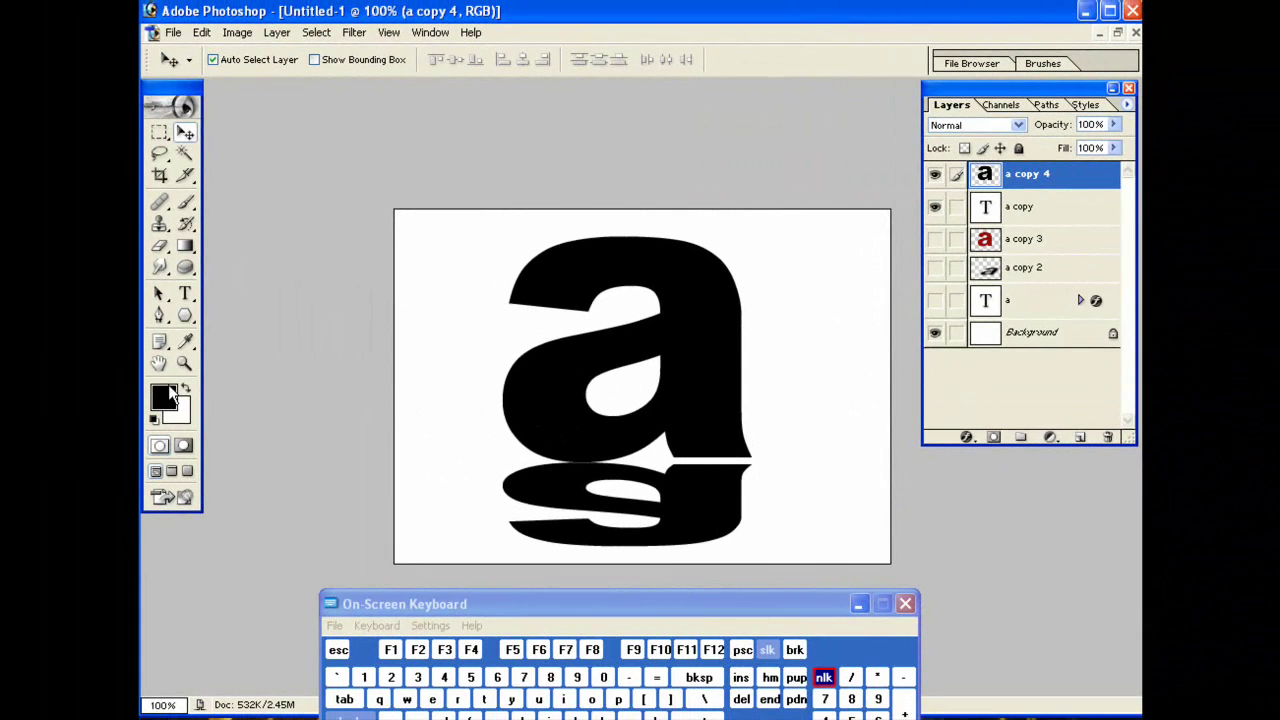
Try to recolor the upright letter by filling the "a copy 4" layer with blue 3A37D6, and undo the fill
left_click(166, 396)
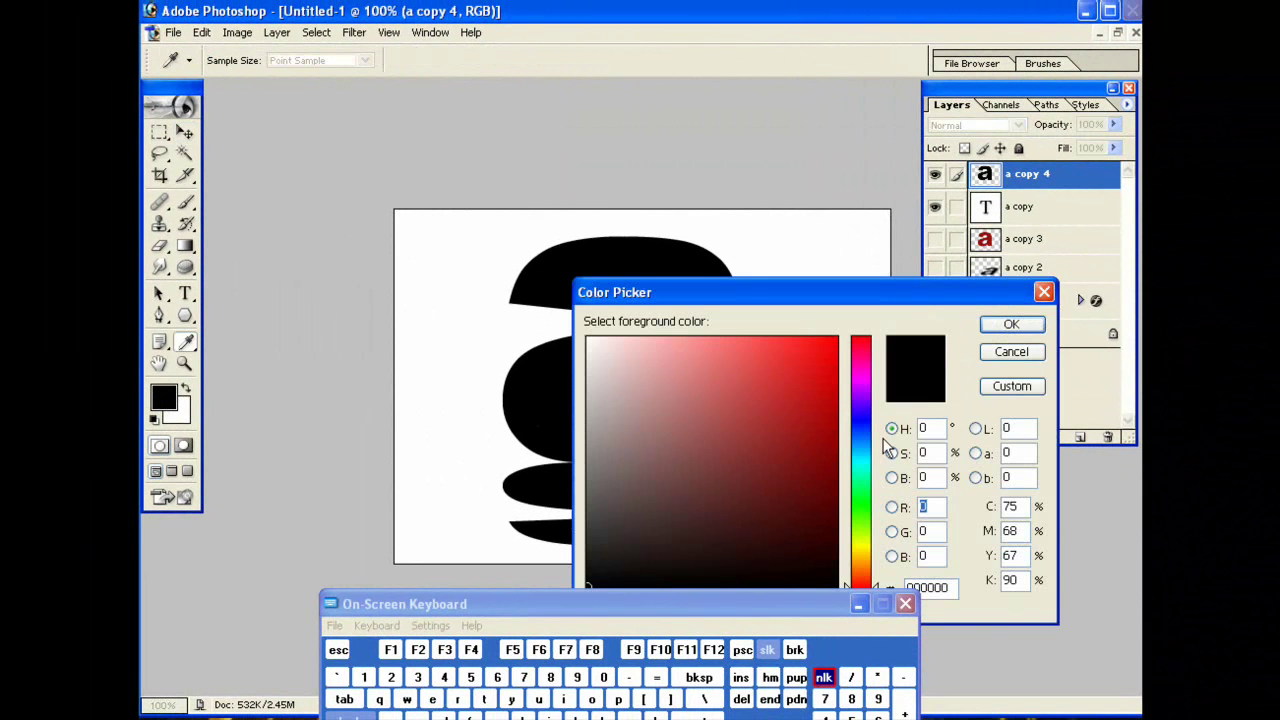
left_click(788, 444)
left_click(773, 377)
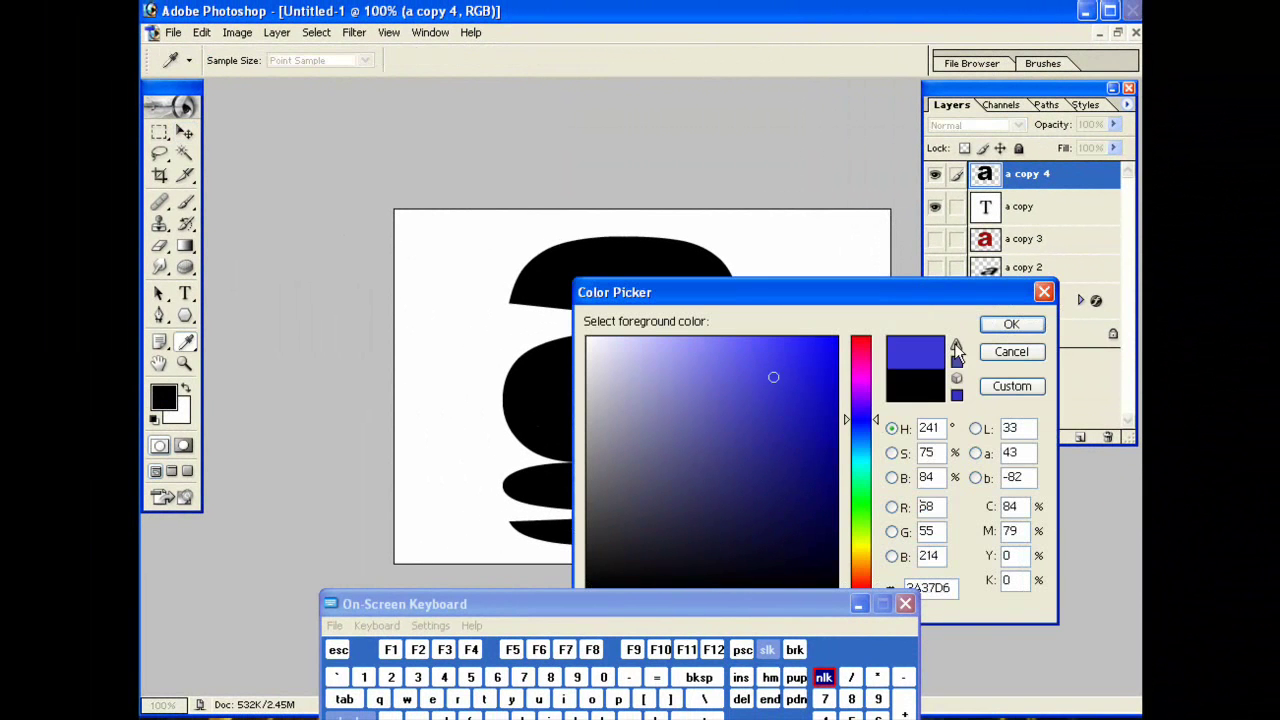
left_click(1010, 325)
key("v")
left_click(741, 699)
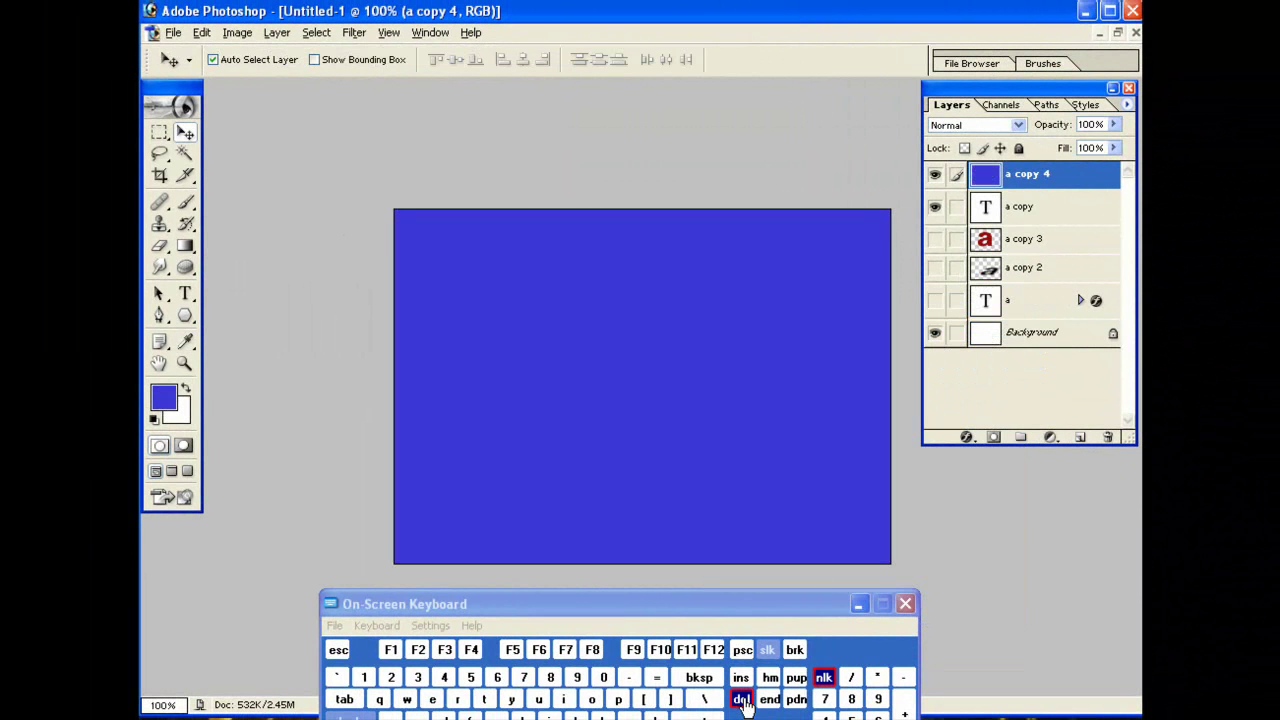
key("z")
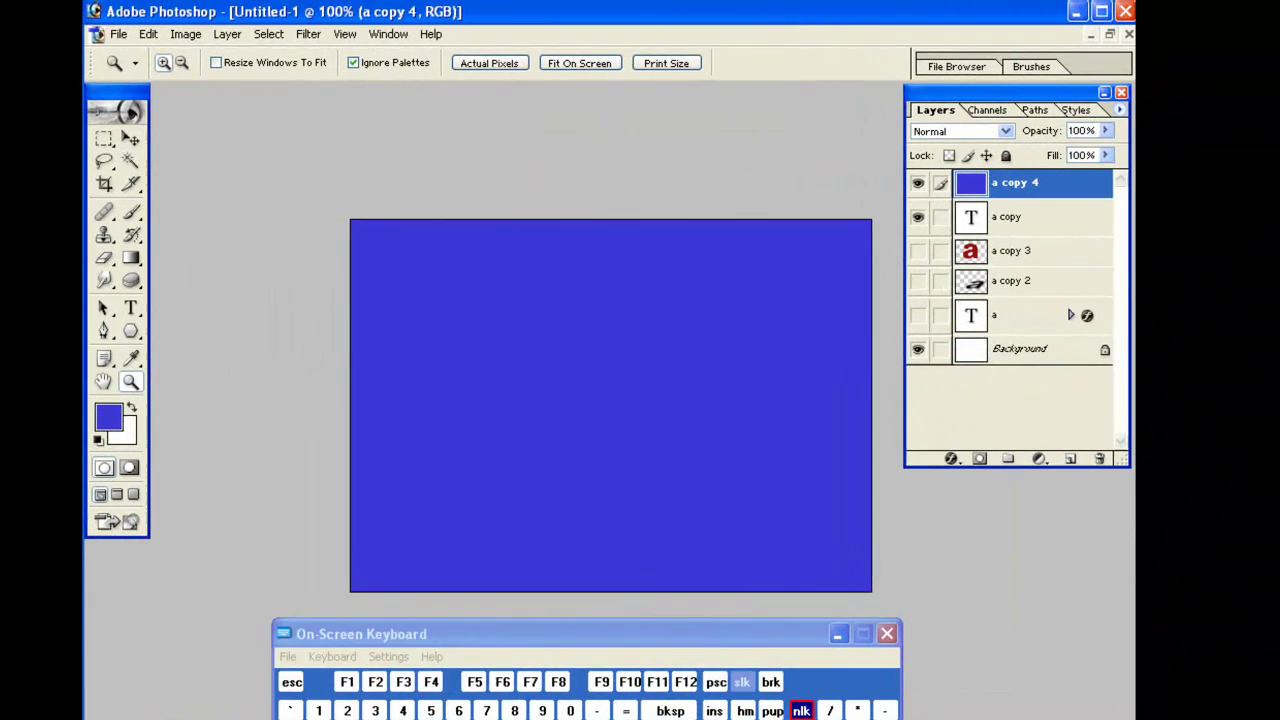
key("ctrl+z")
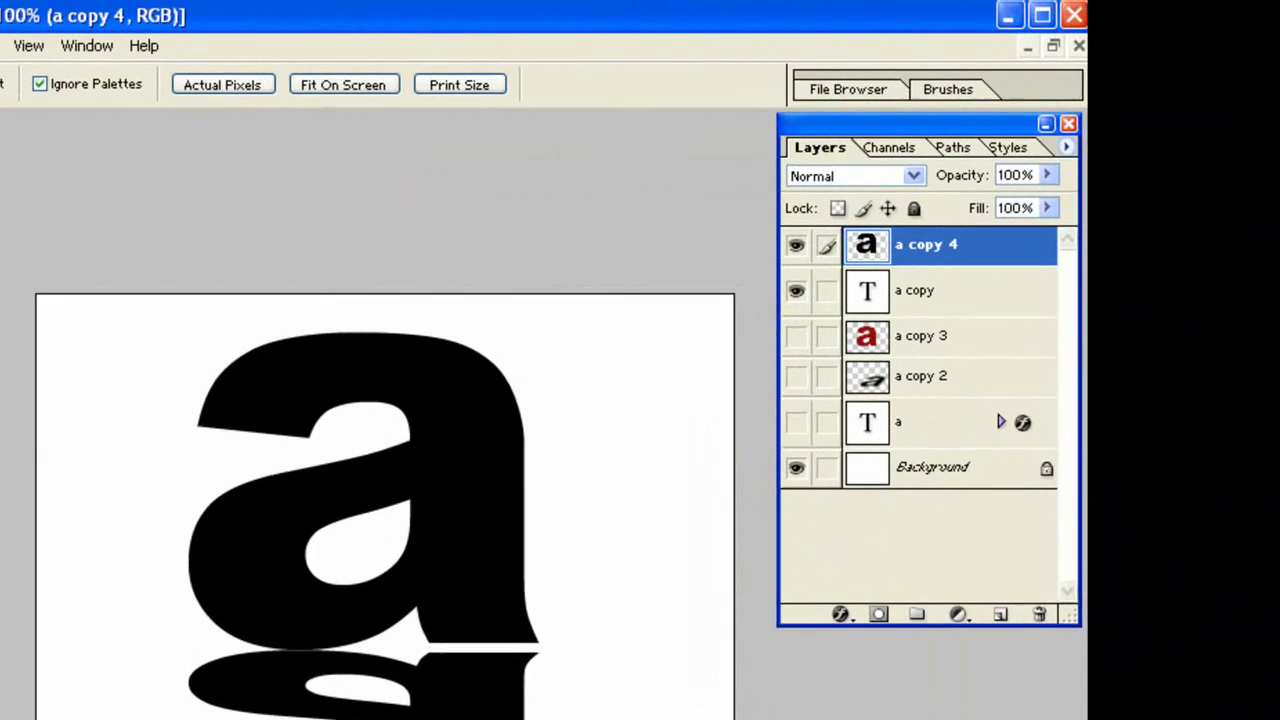
Load the "a copy 4" letter as a selection, fill it with a darker blue of hue 241° and saturation 85%, and deselect
left_click(925, 253, "ctrl")
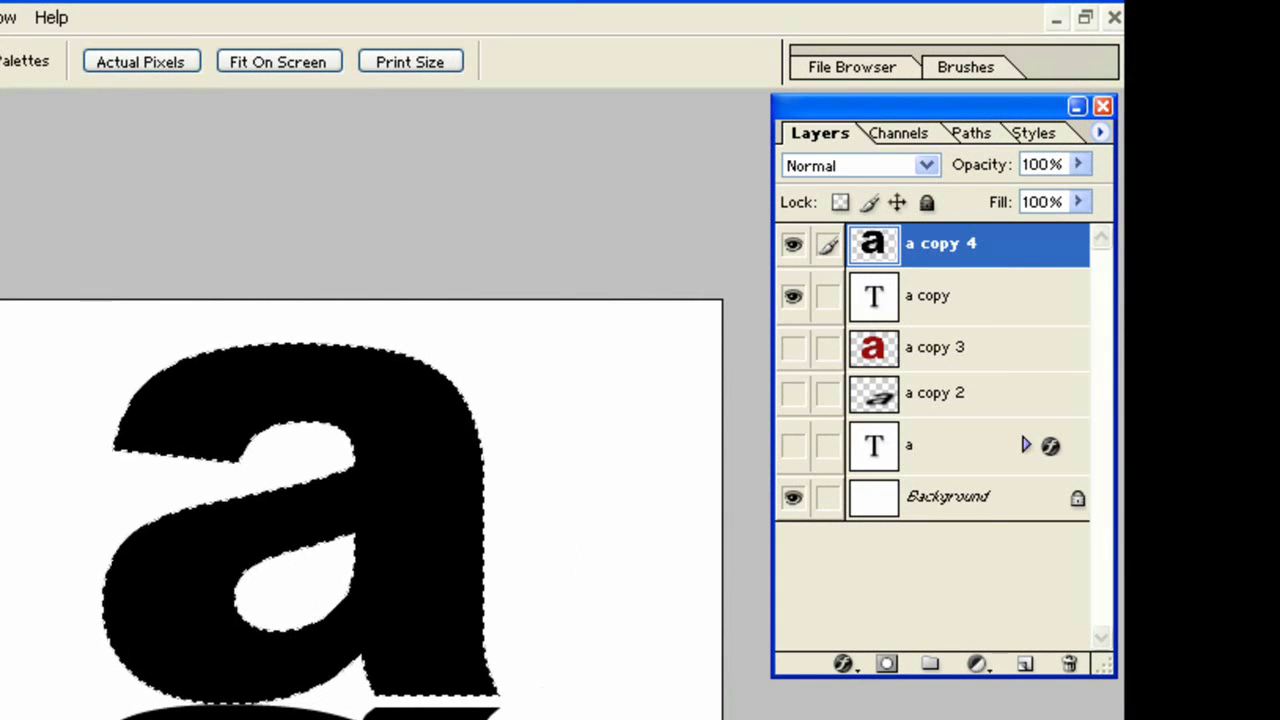
left_click(577, 621)
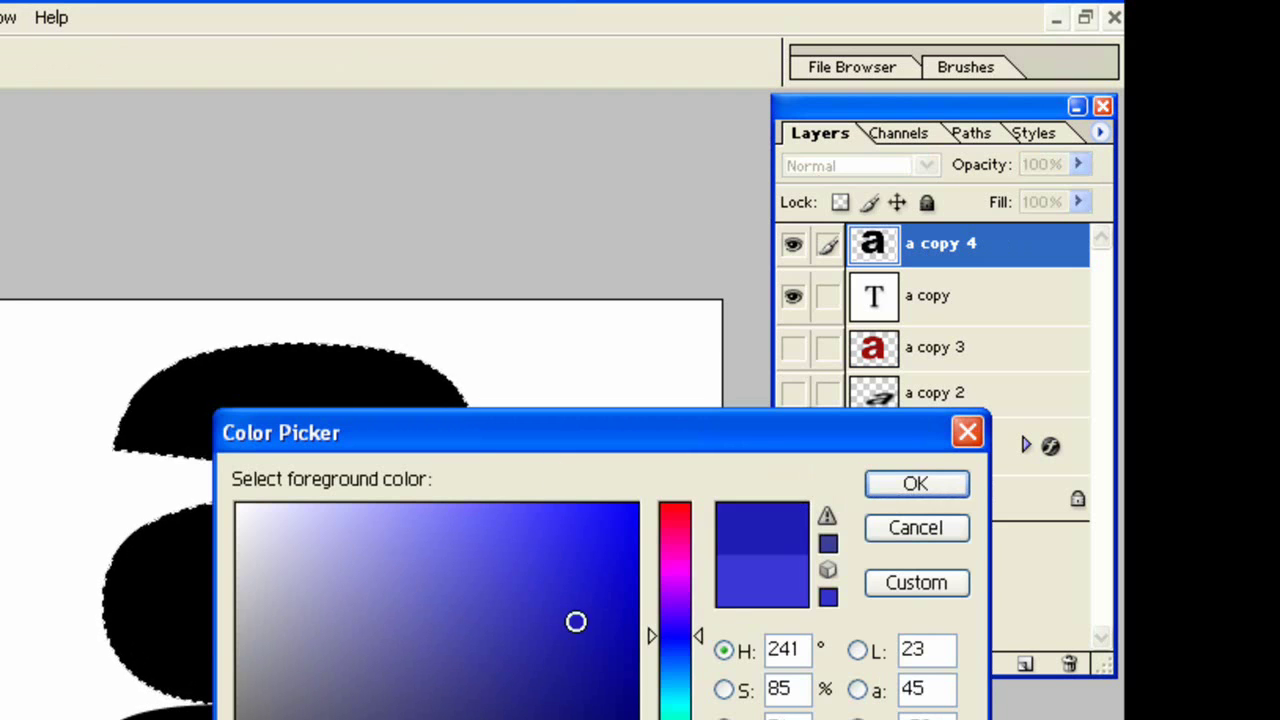
left_click(915, 483)
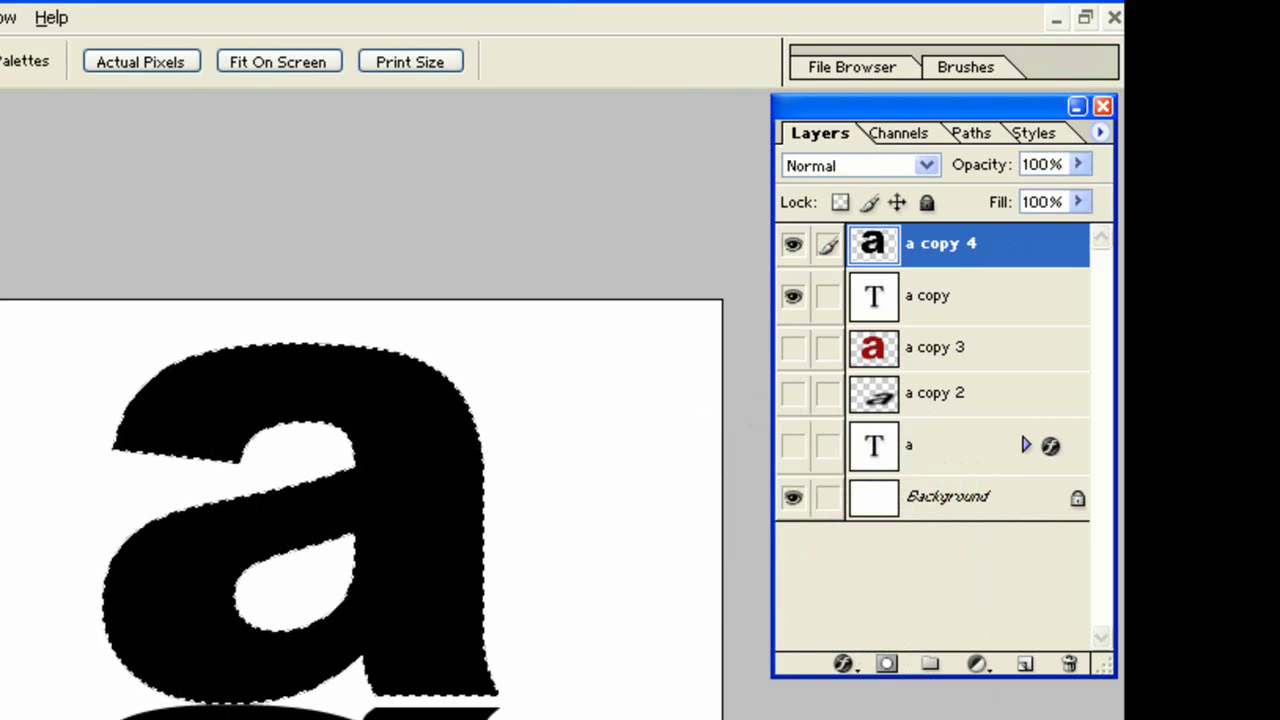
key("alt+BackSpace")
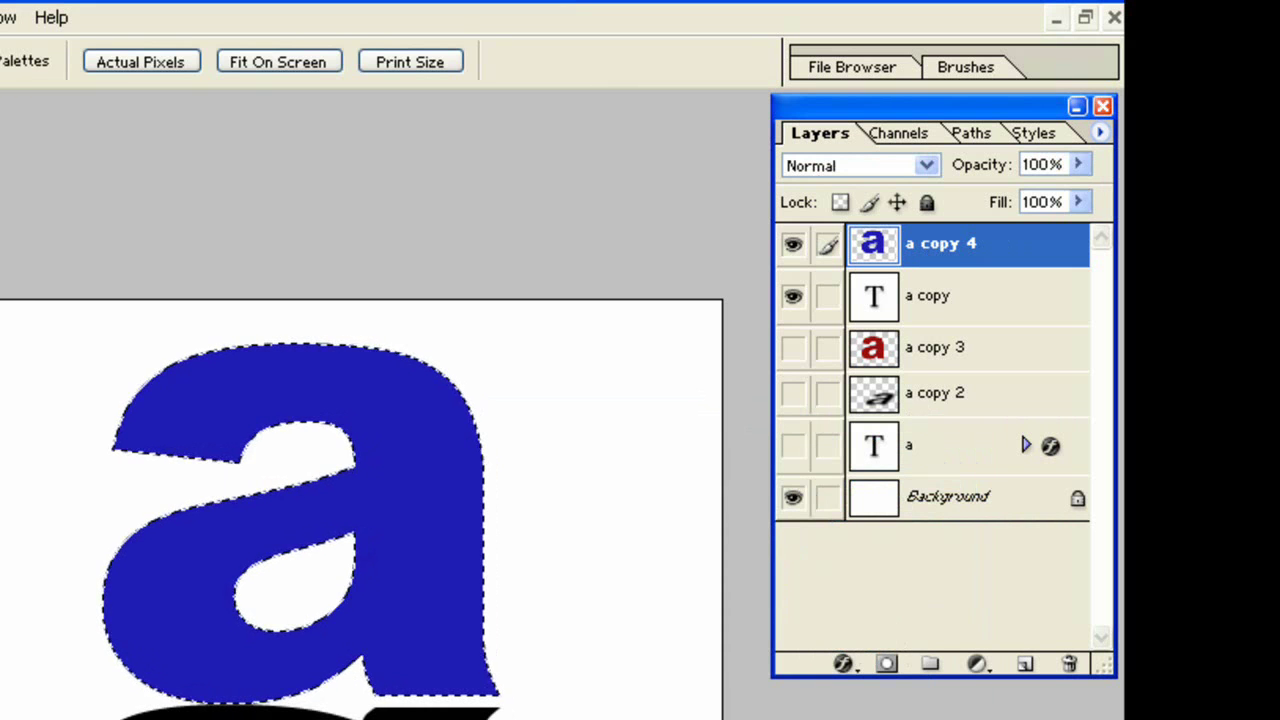
key("ctrl+d")
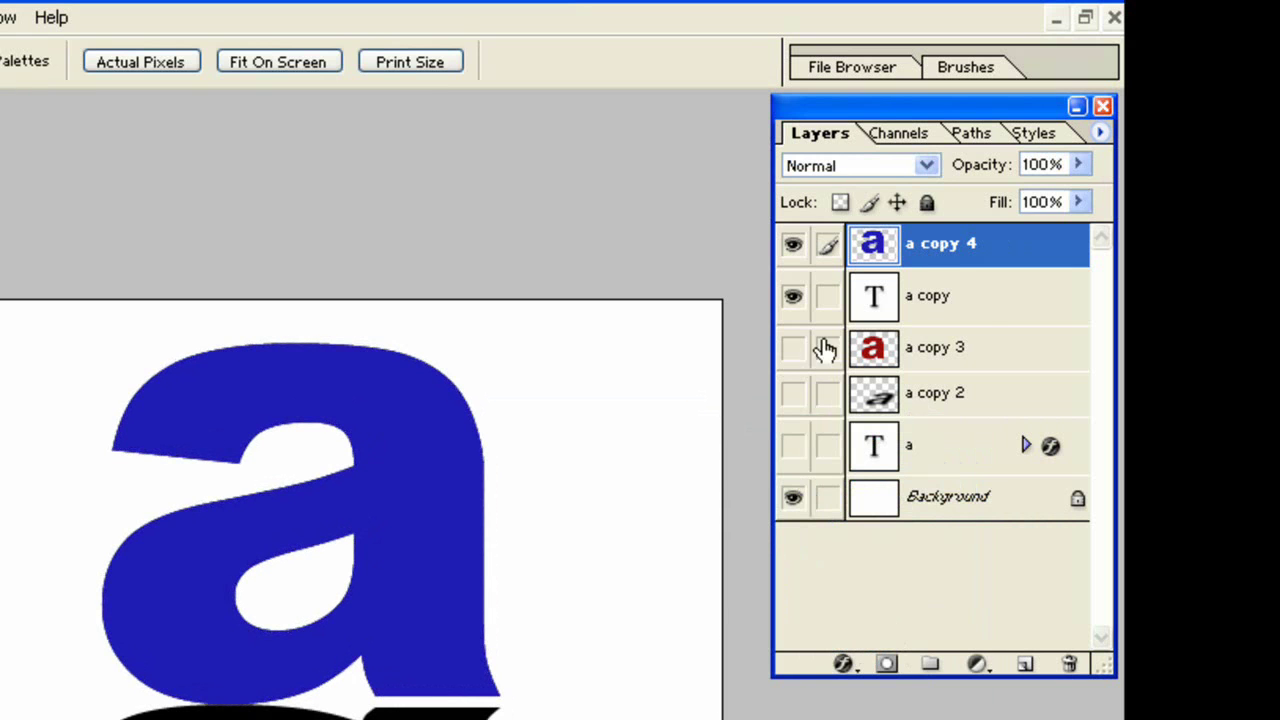
Rasterize the mirrored "a copy" text layer and switch to the Move tool
left_click(981, 310)
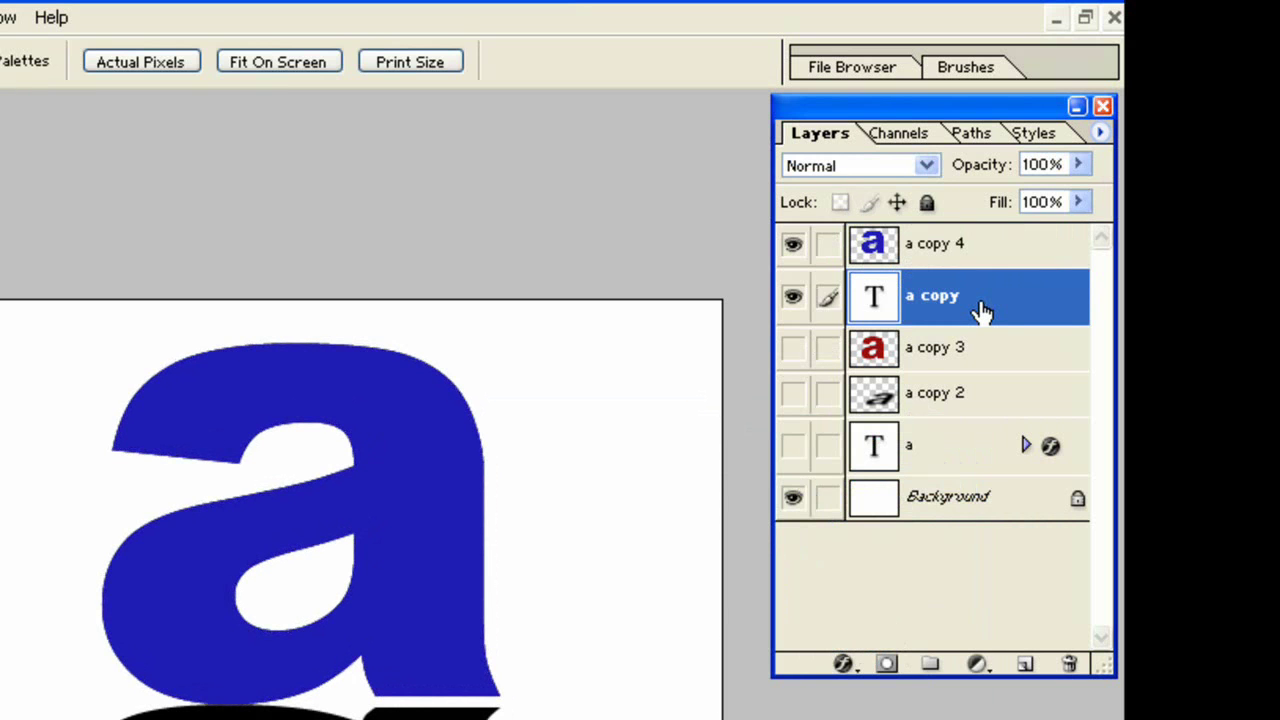
right_click(981, 310)
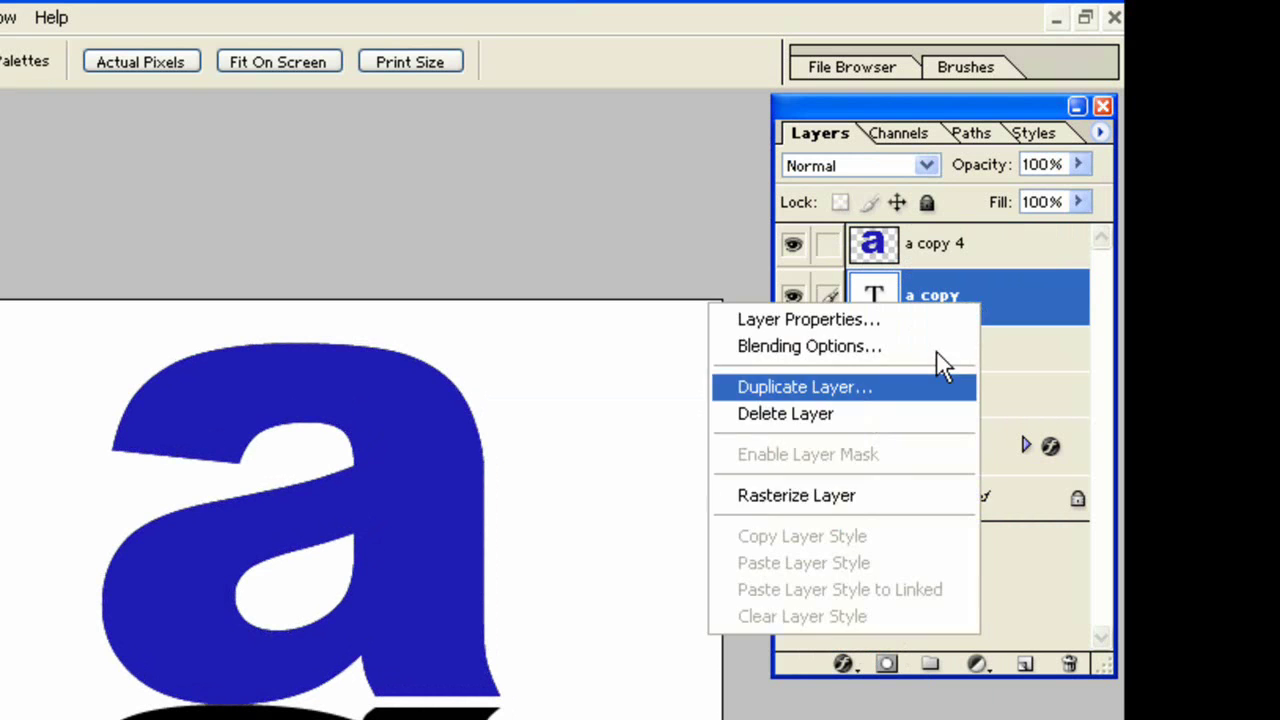
left_click(848, 496)
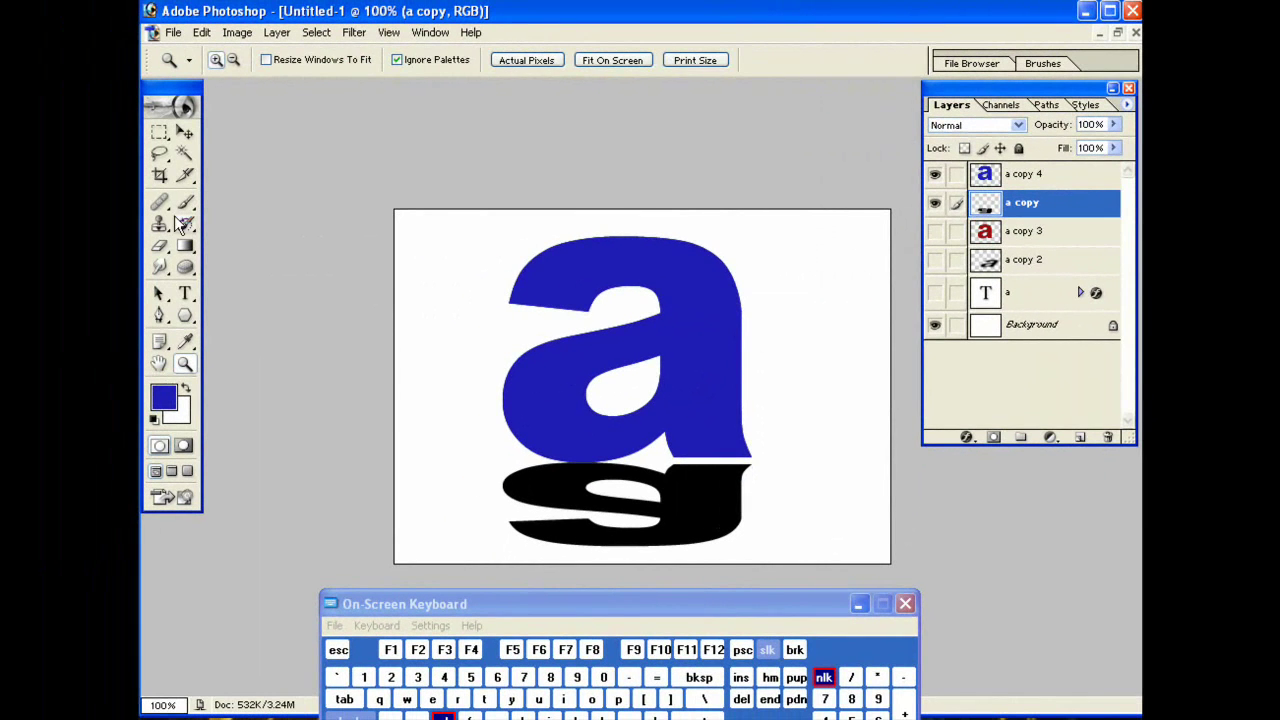
left_click(186, 134)
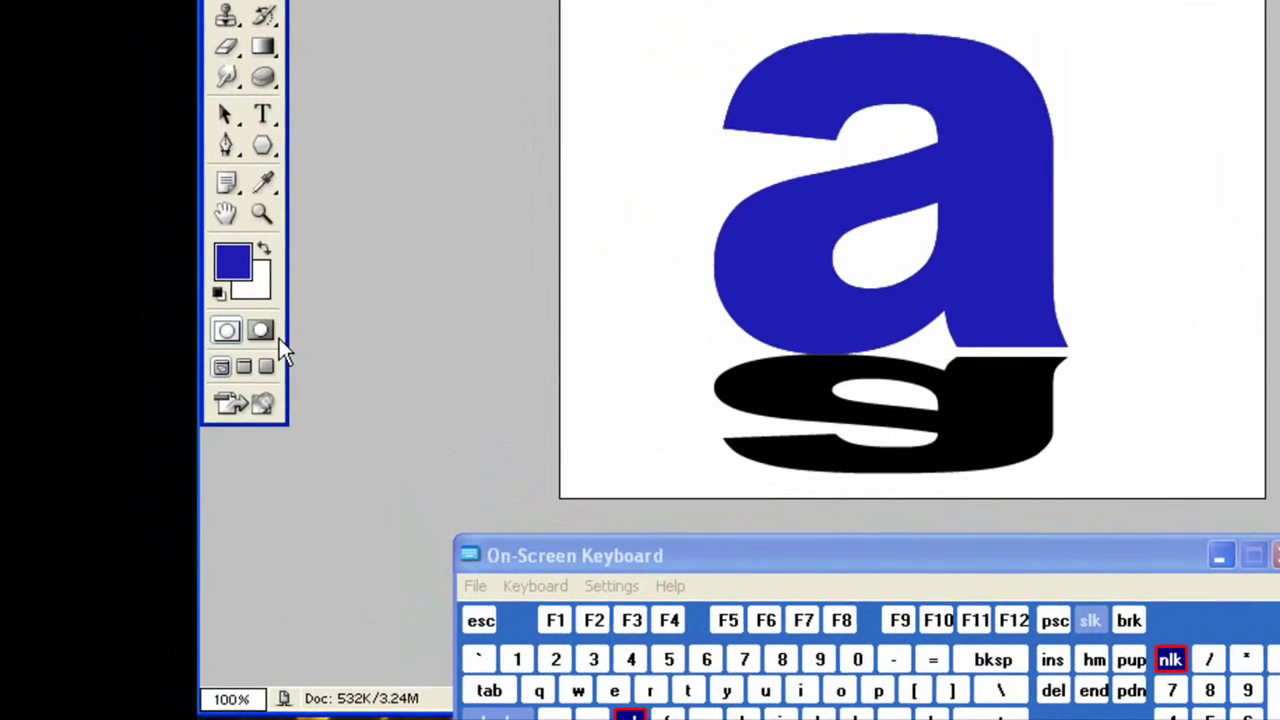
Enter Quick Mask mode and set the Gradient tool to the Foreground to Transparent preset
left_click(208, 412)
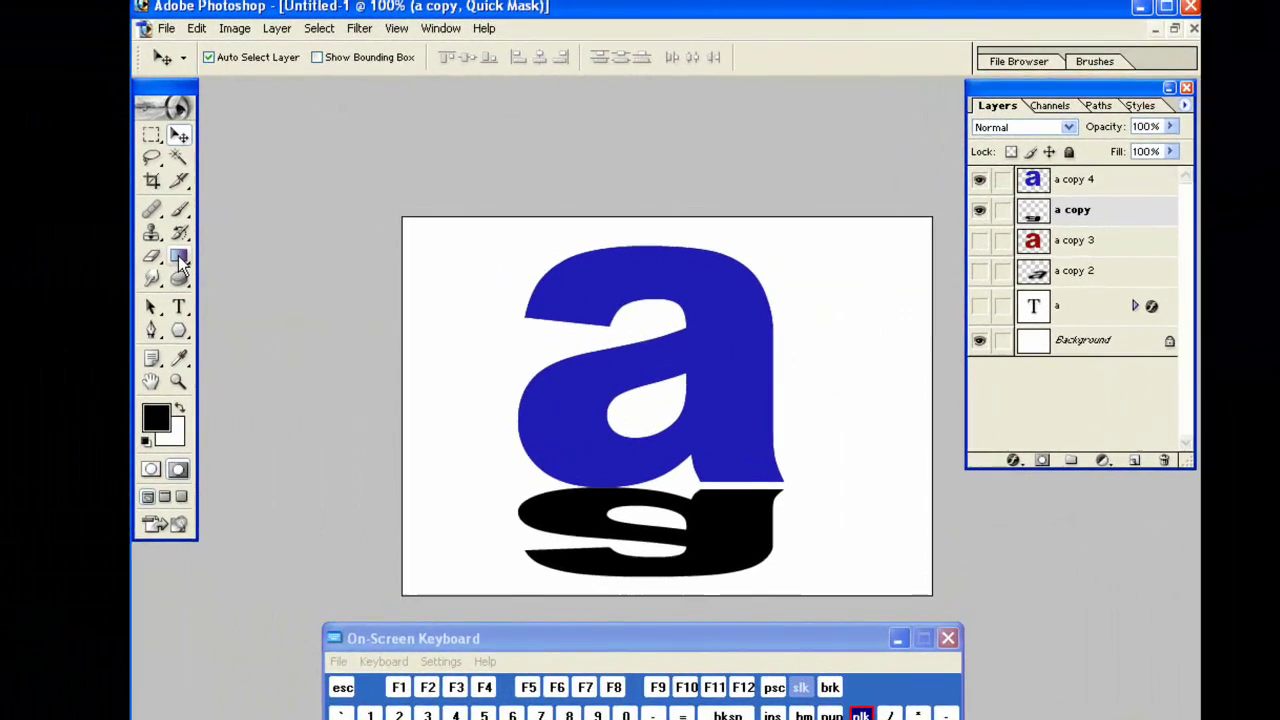
left_click(183, 246)
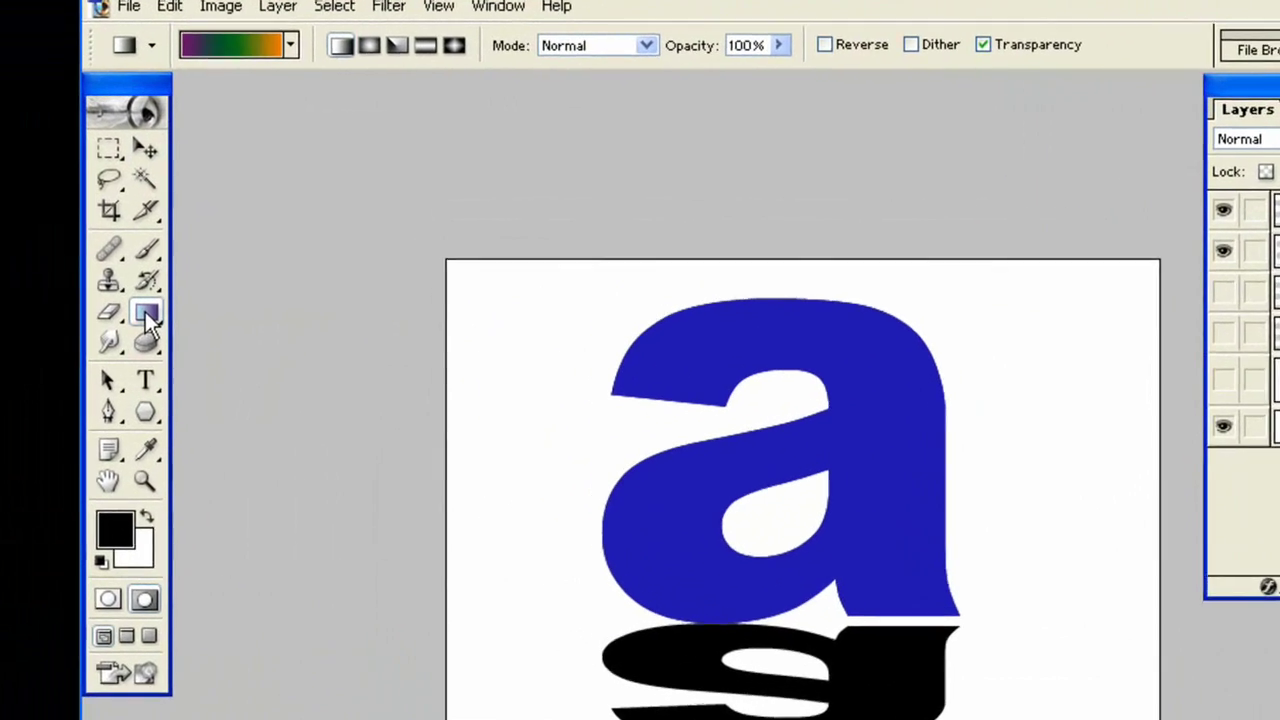
left_click(290, 46)
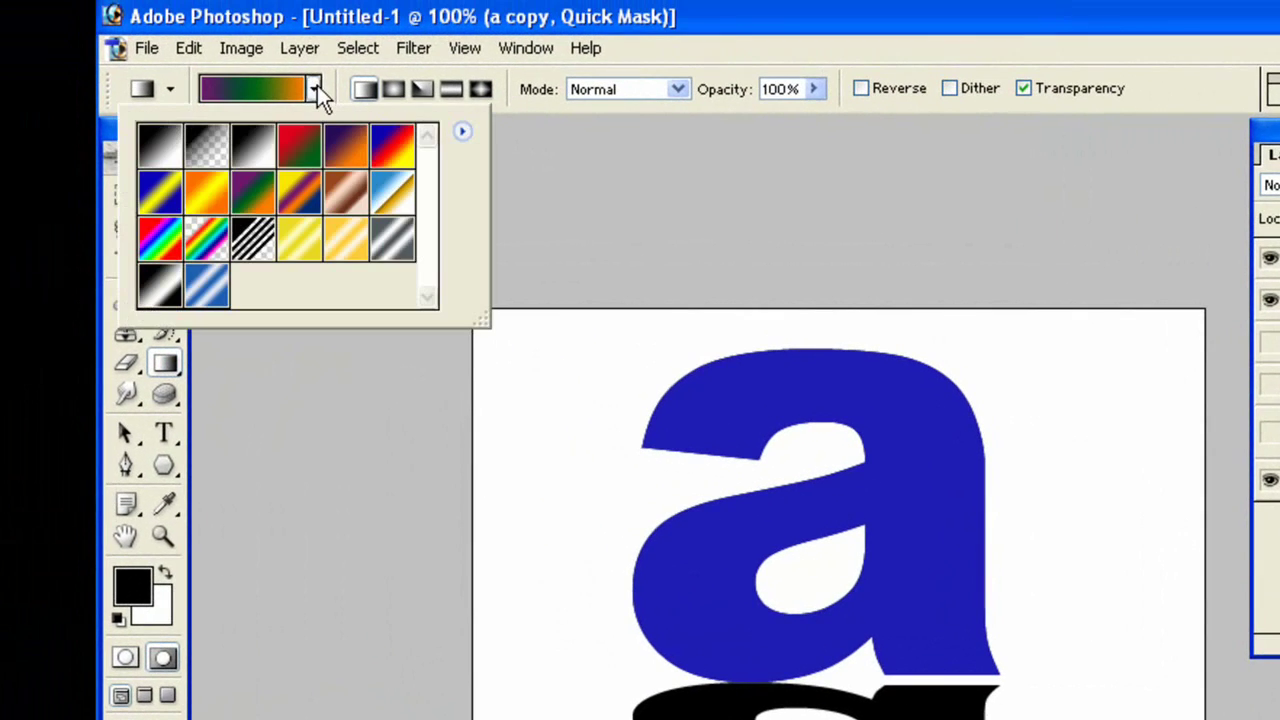
left_click(199, 160)
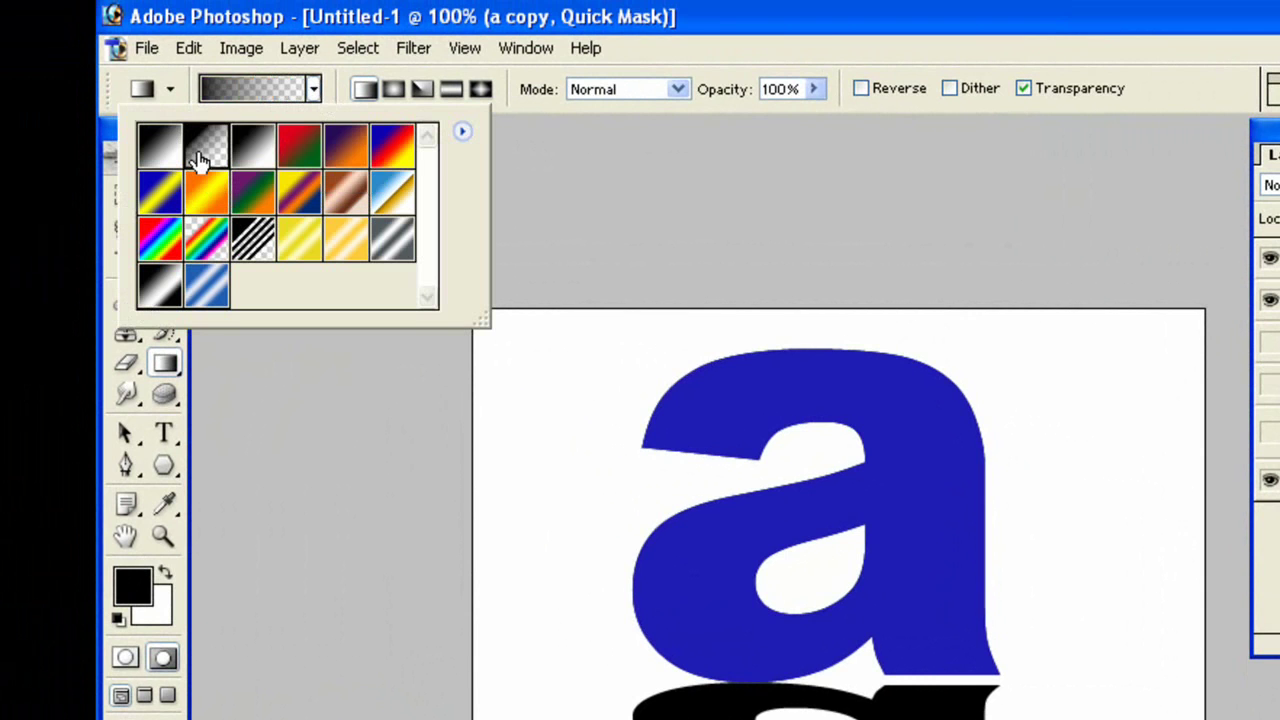
left_click(517, 25)
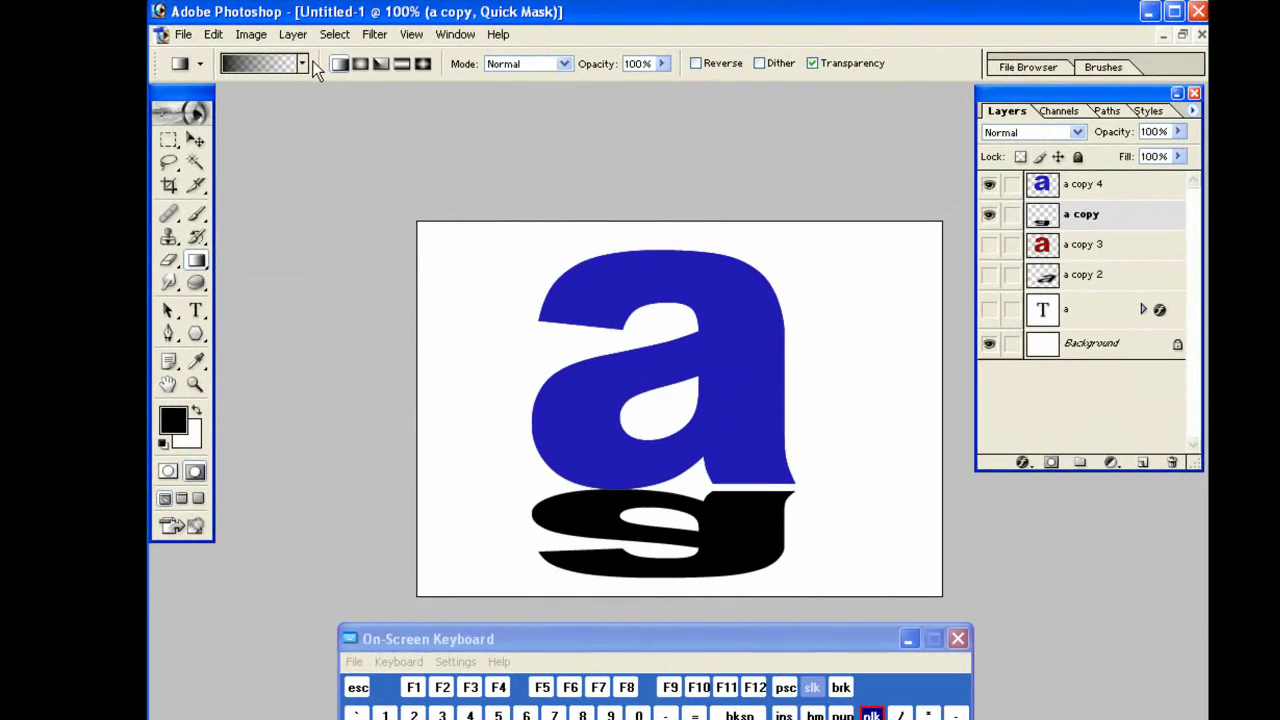
left_click(285, 60)
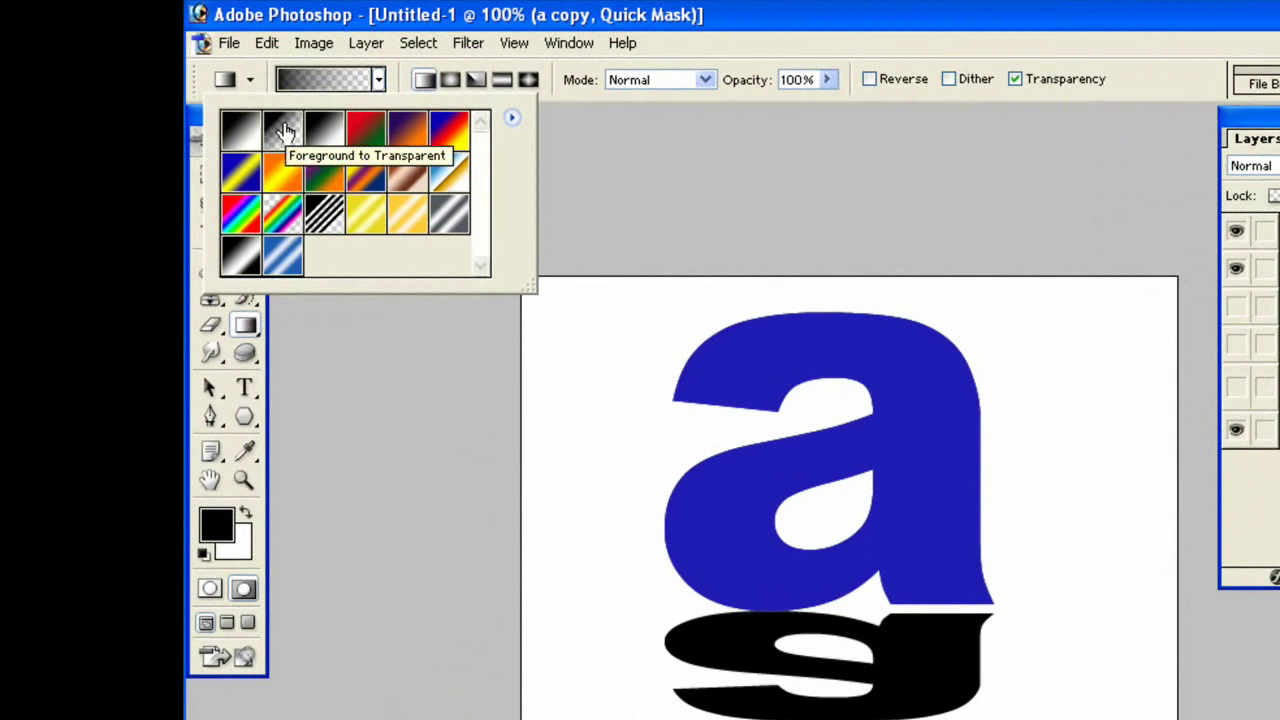
left_click(482, 22)
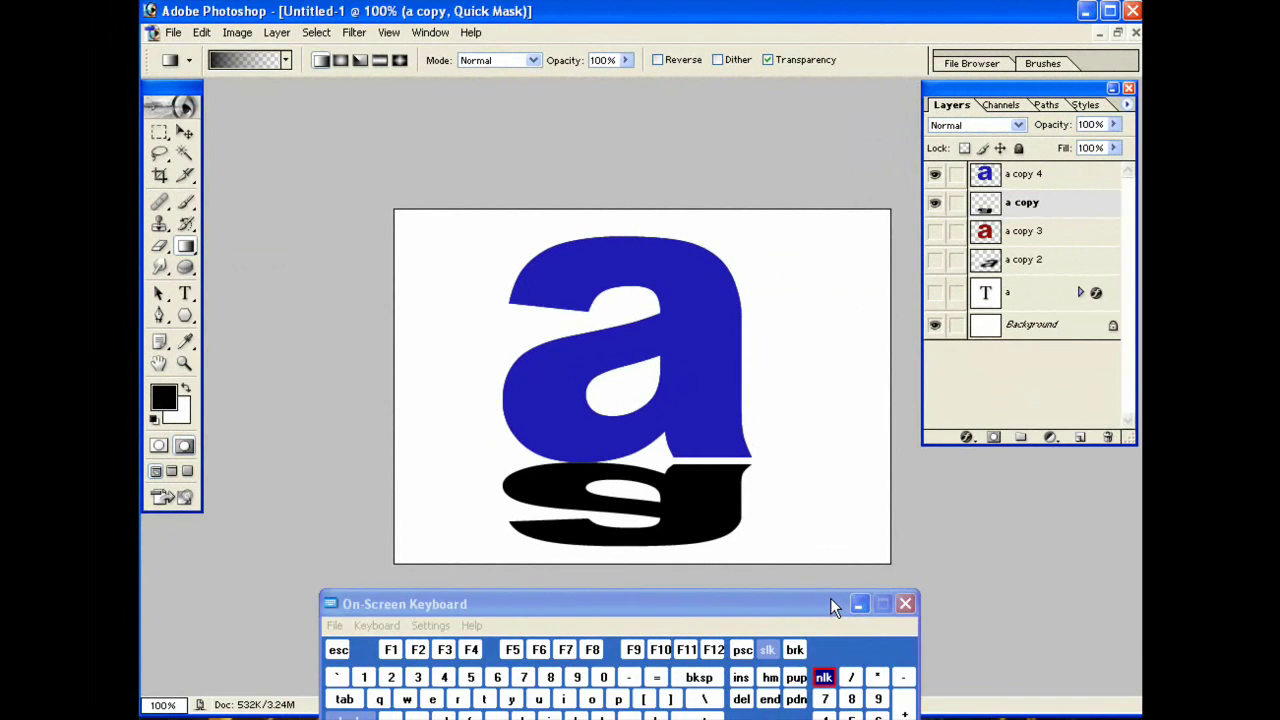
Draw a vertical mask gradient from below the canvas up to just above the blue letter's base, and return to Standard mode
left_click_drag(830, 598, 417, 533)
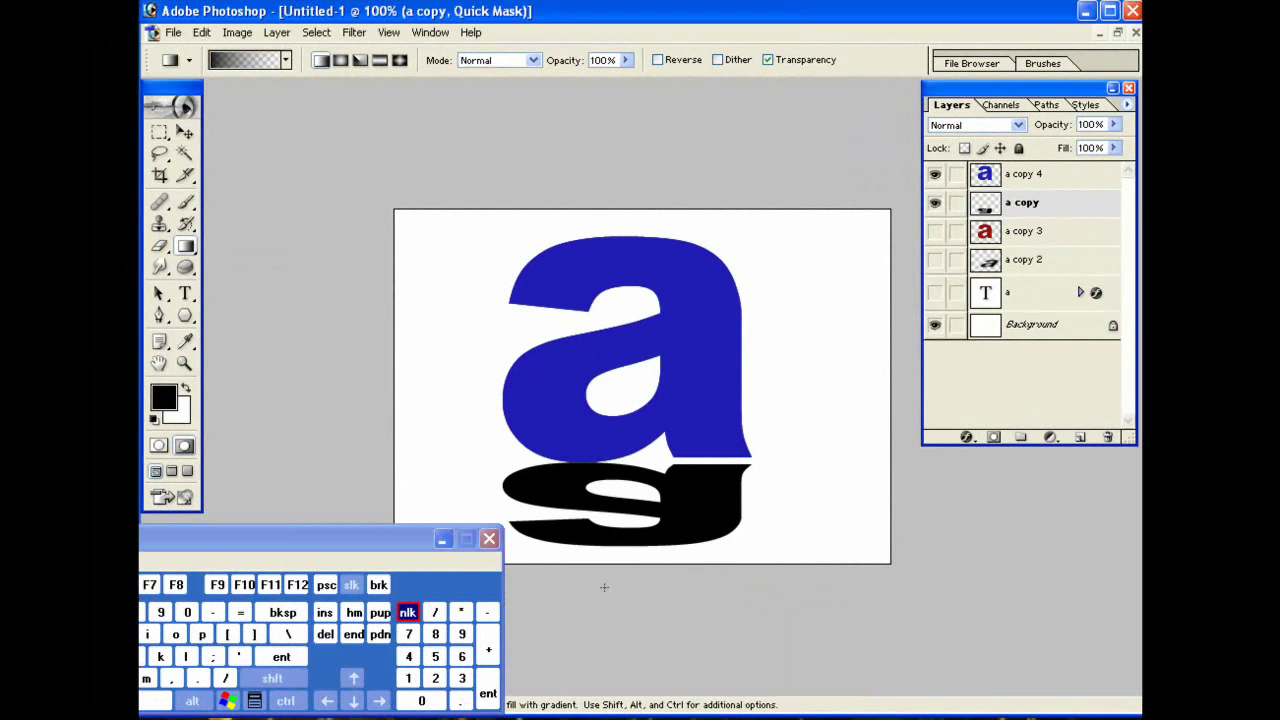
key("shift")
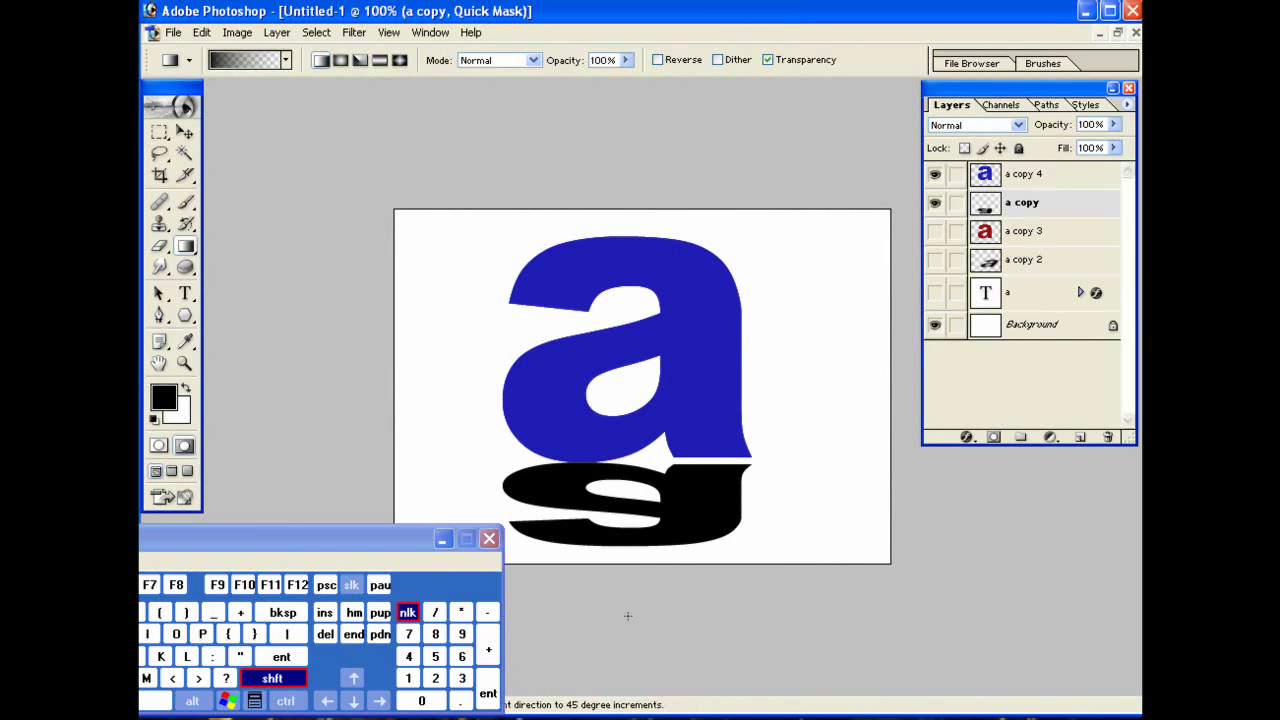
left_click_drag(628, 616, 631, 437)
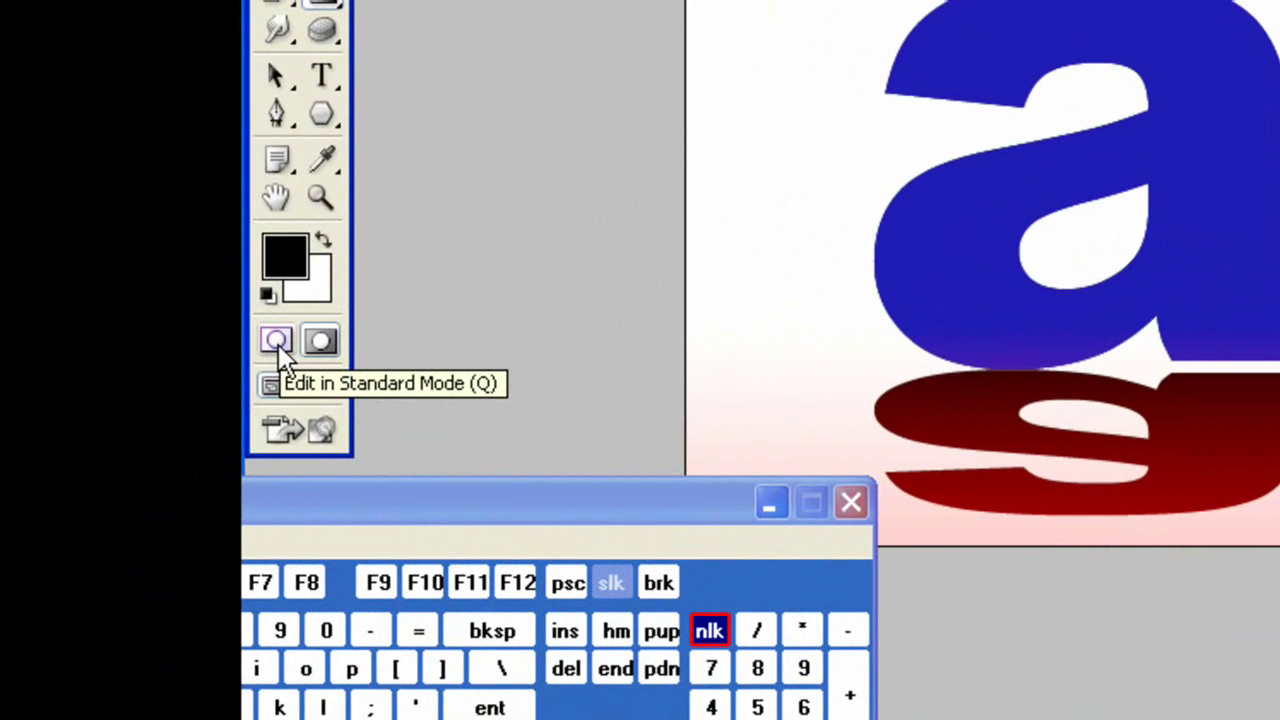
left_click(276, 344)
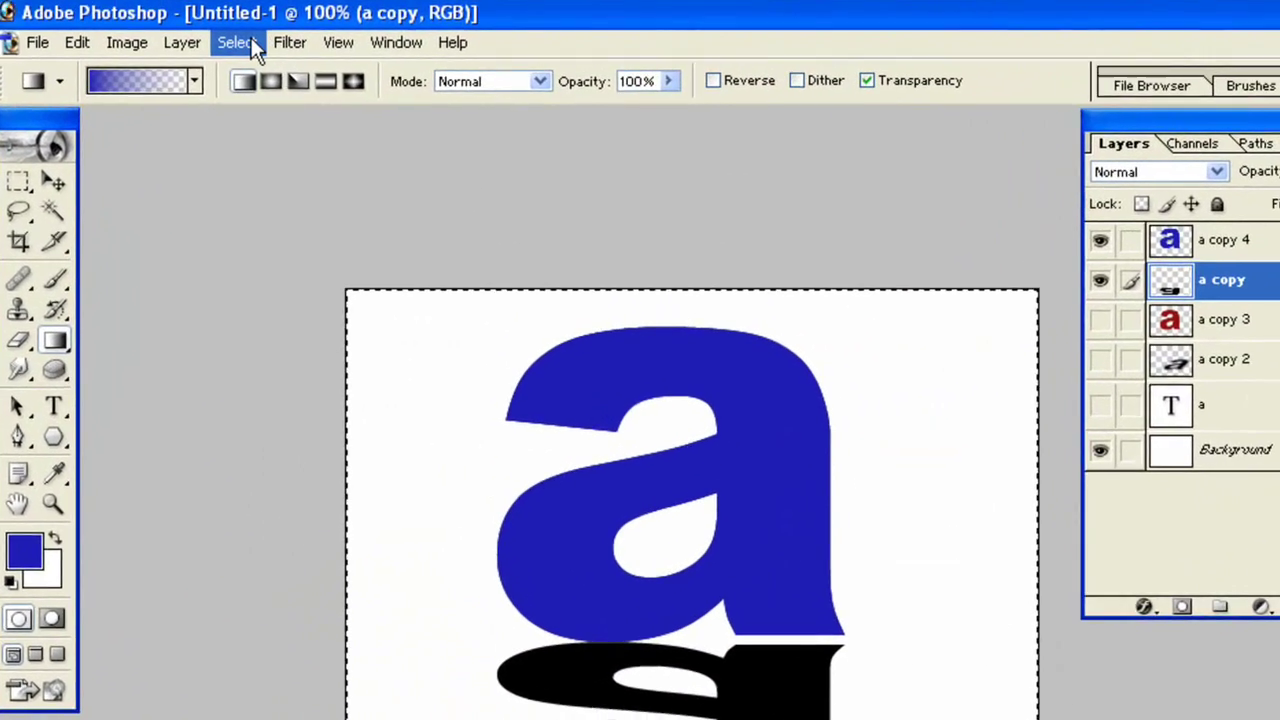
Invert the selection and delete its contents twice on the "a copy" layer to fade the lower part of the mirrored letter
left_click(316, 31)
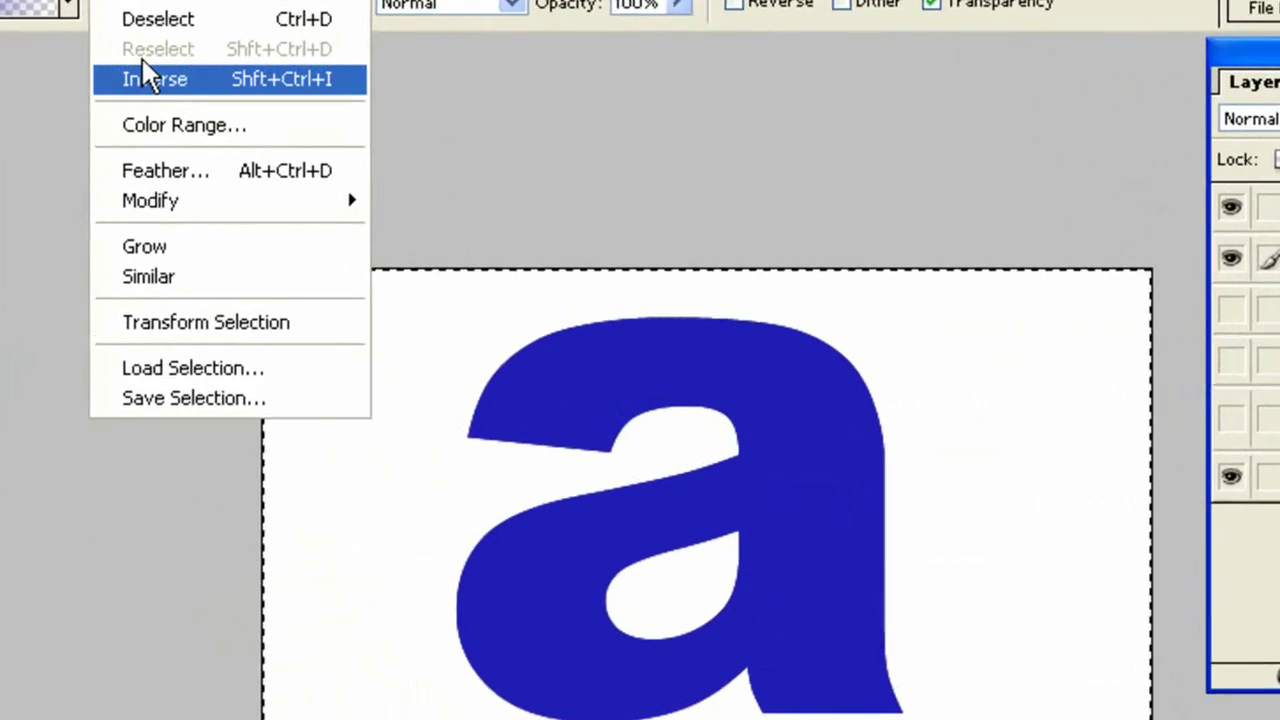
left_click(114, 55)
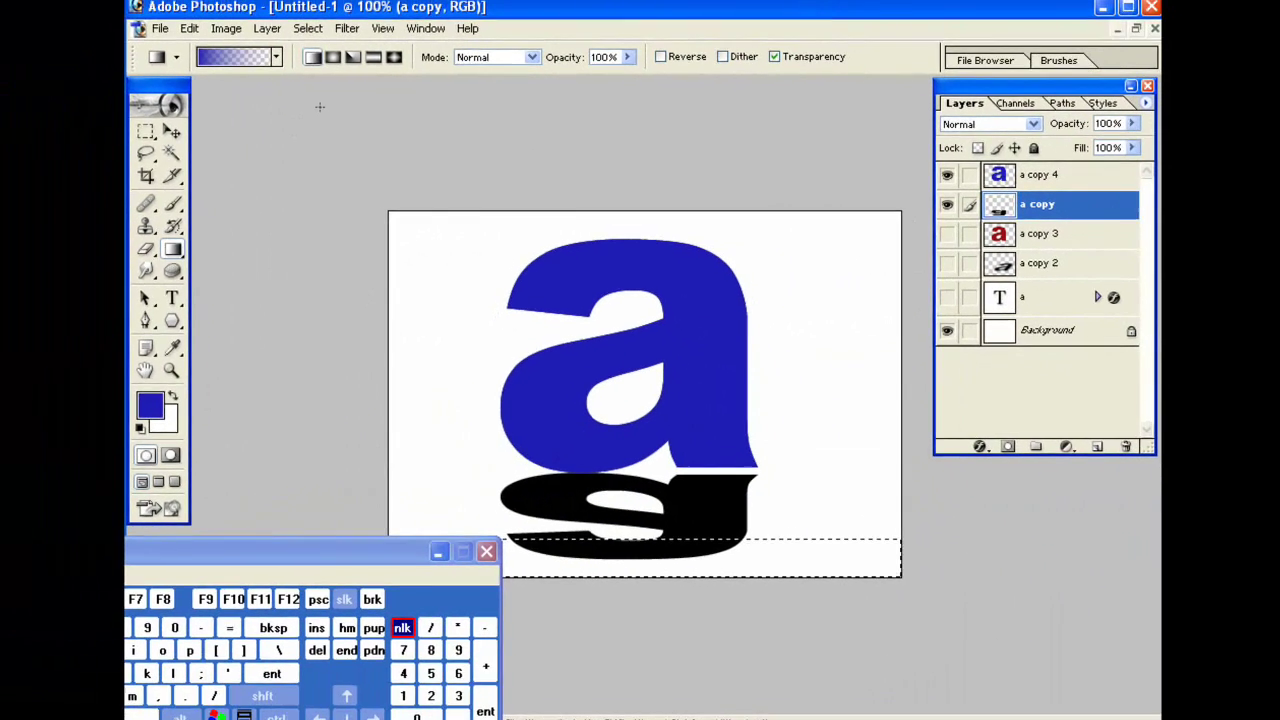
left_click(290, 676)
left_click(325, 634)
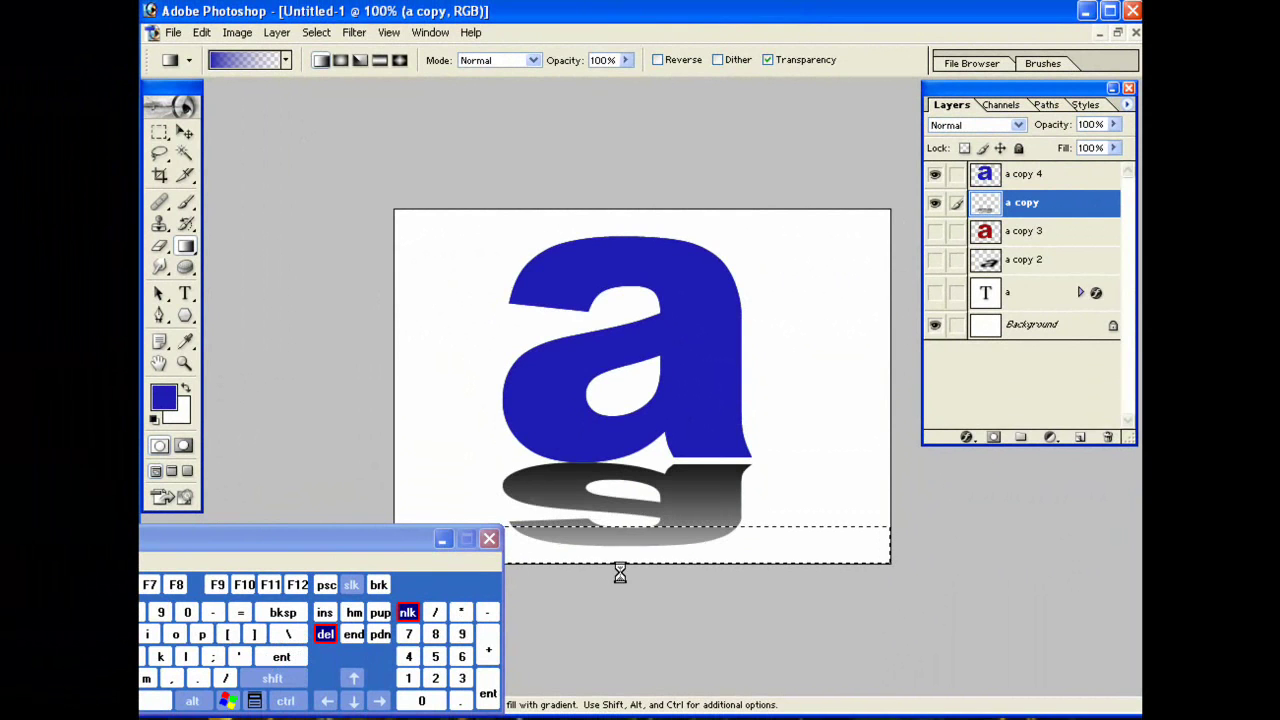
left_click(325, 636)
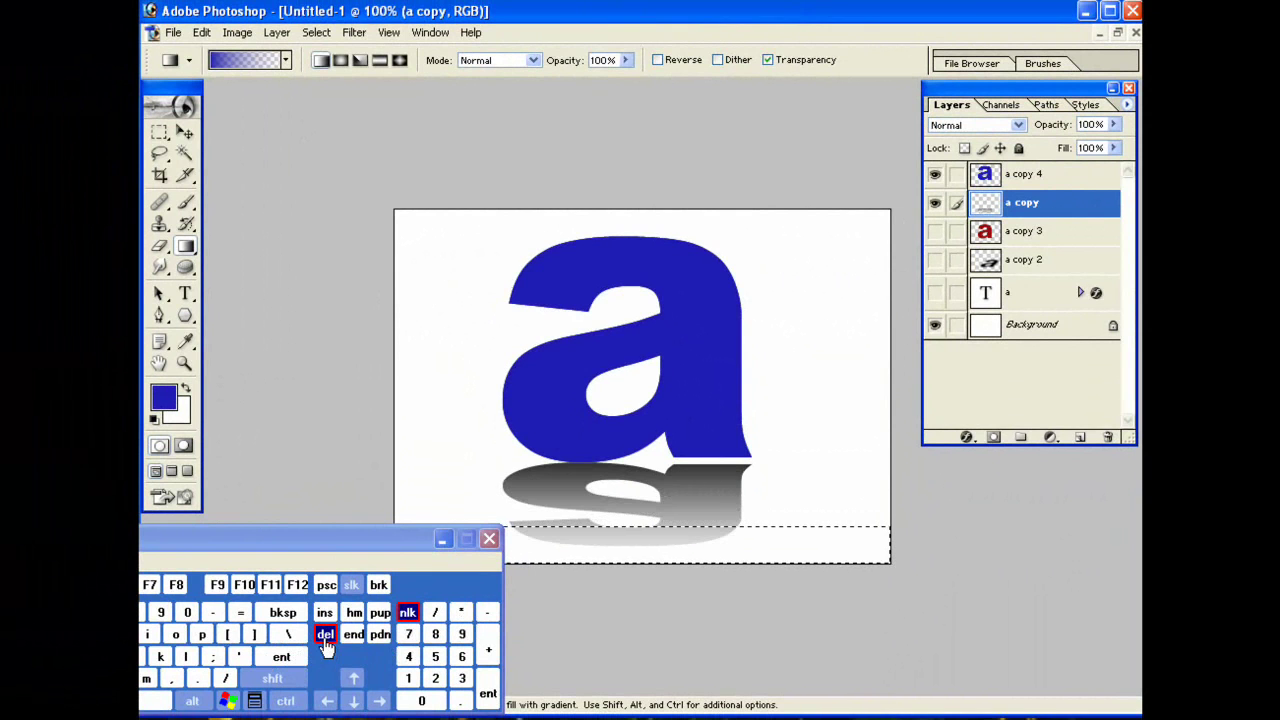
Deselect the selection around the faded reflection and move the On-Screen Keyboard off the letter
left_click_drag(375, 541, 814, 134)
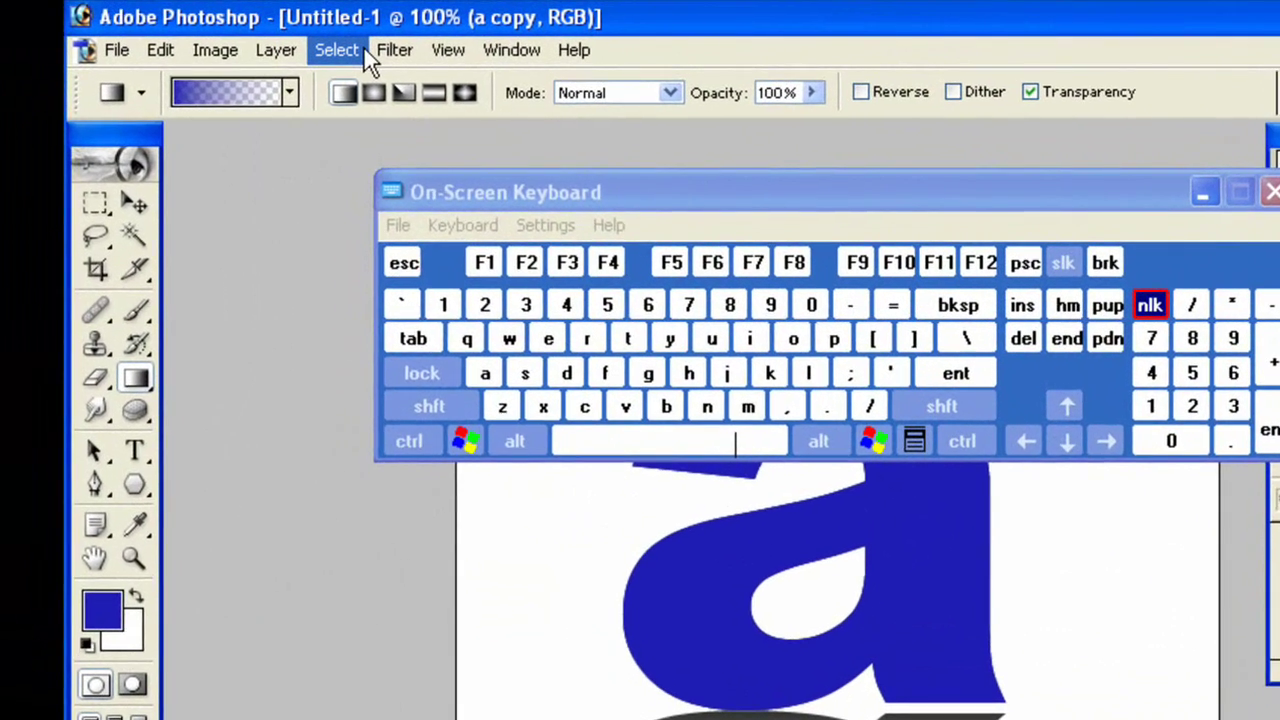
left_click(328, 34)
left_click(345, 105)
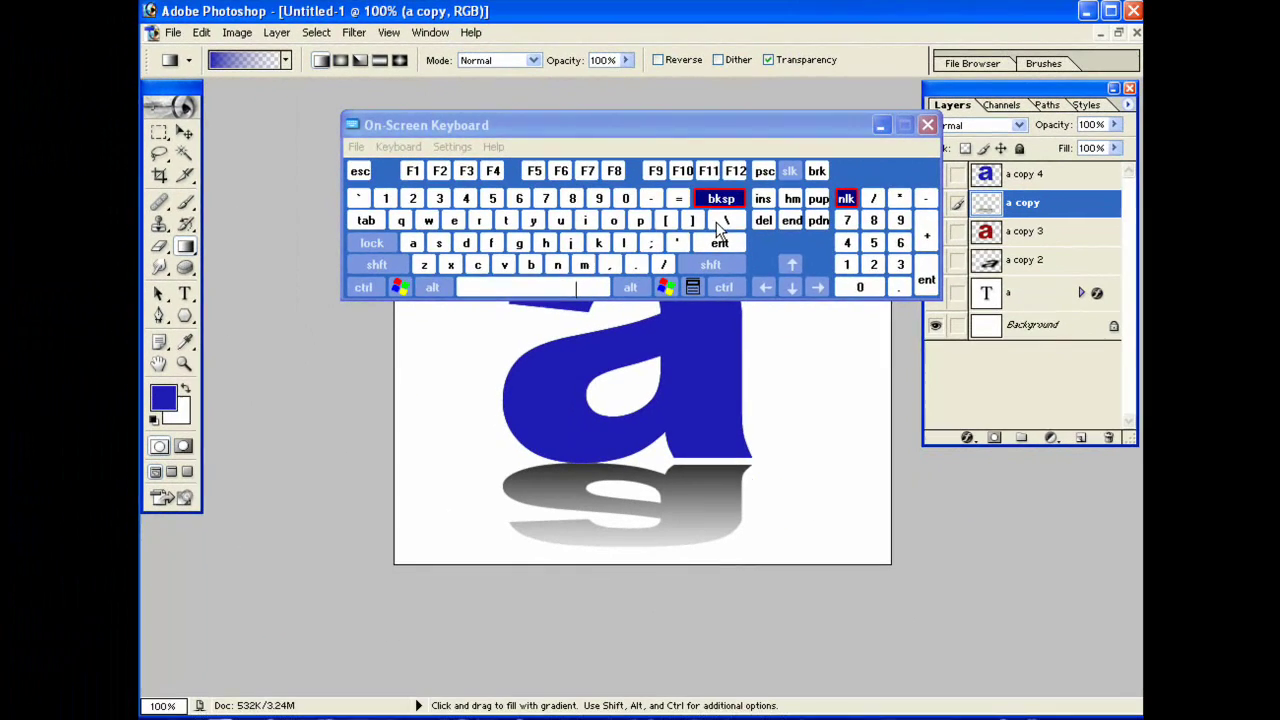
left_click_drag(869, 124, 845, 590)
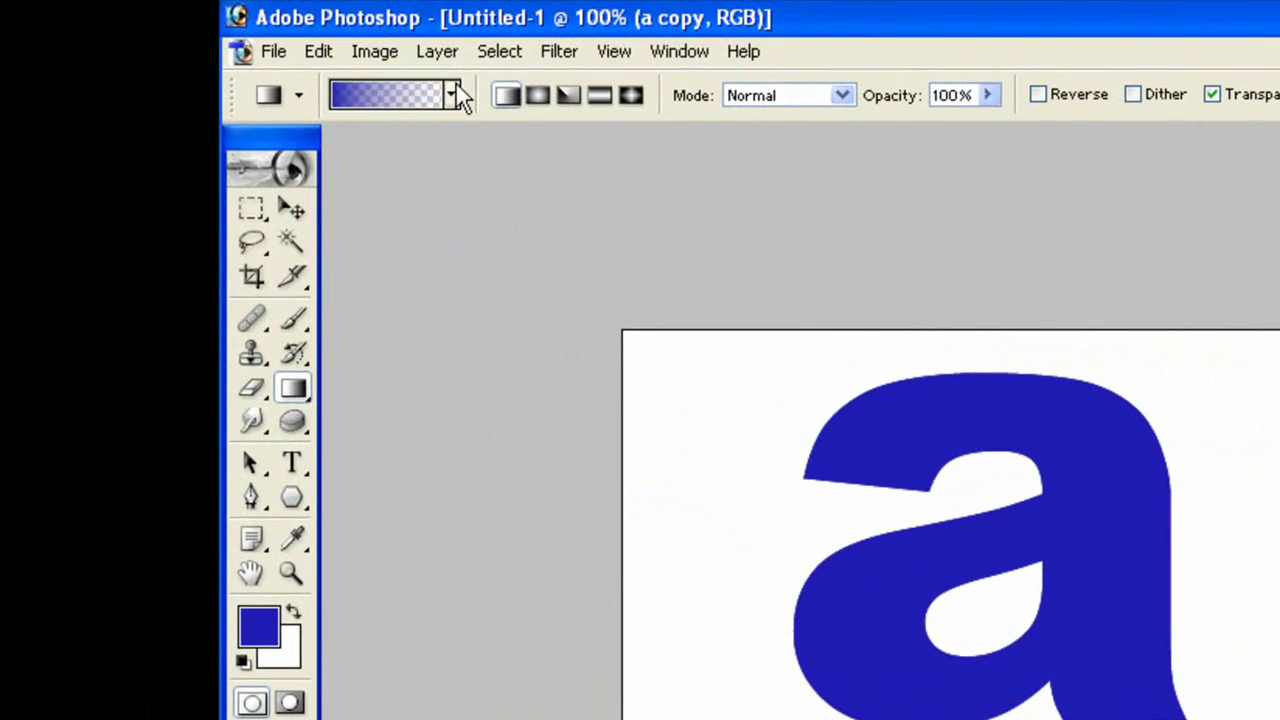
Fill the Background layer with the purple-green-orange gradient preset, drawn from the canvas's bottom edge up to near its top
left_click(285, 60)
key("Escape")
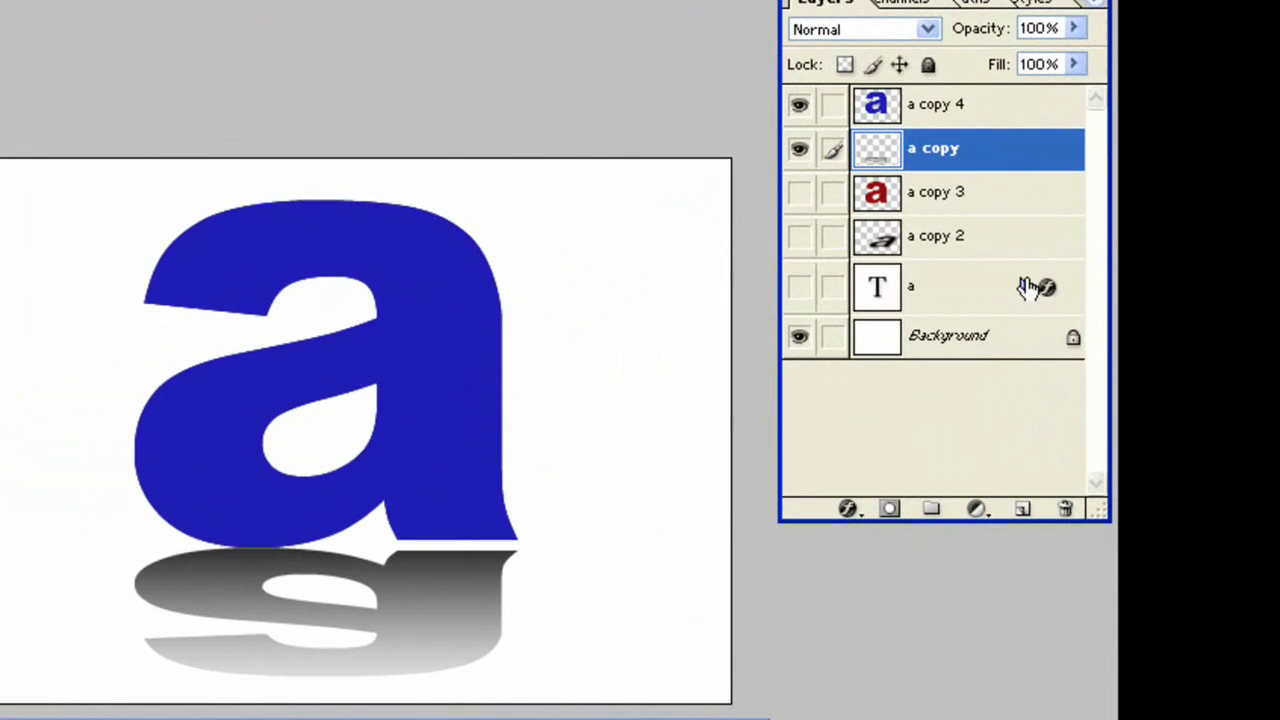
left_click(1052, 330)
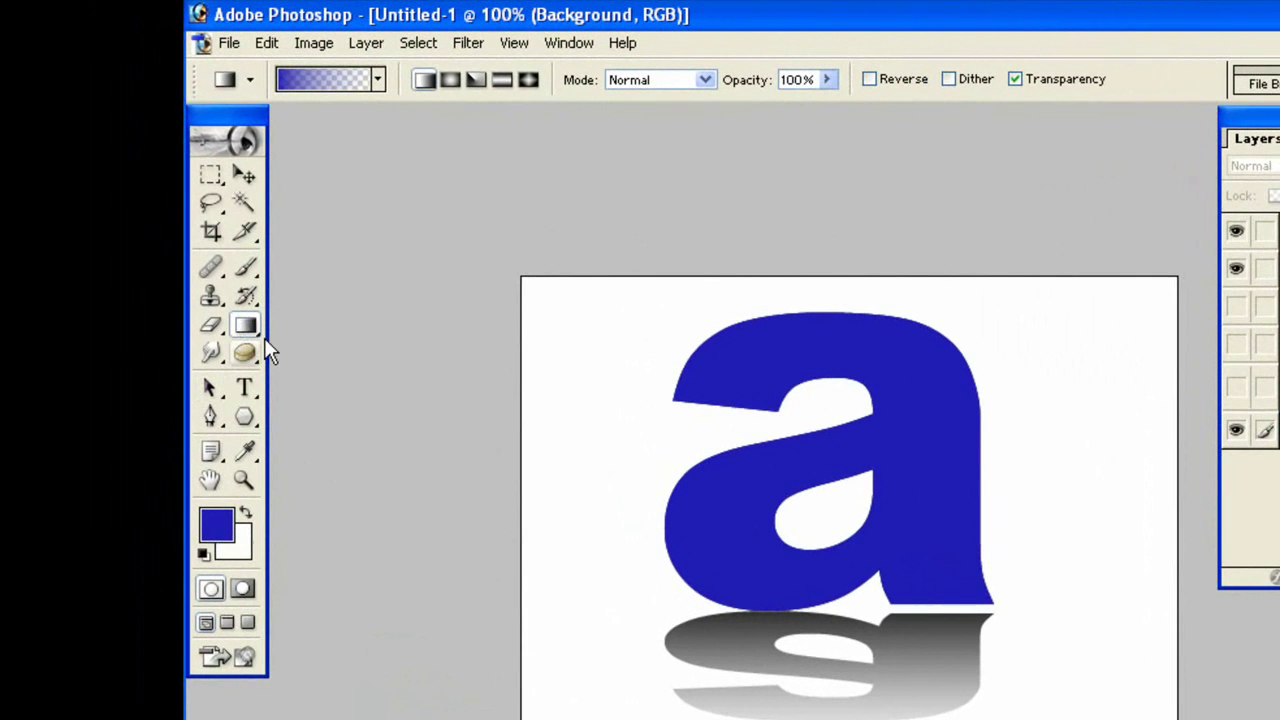
right_click(246, 326)
left_click(303, 327)
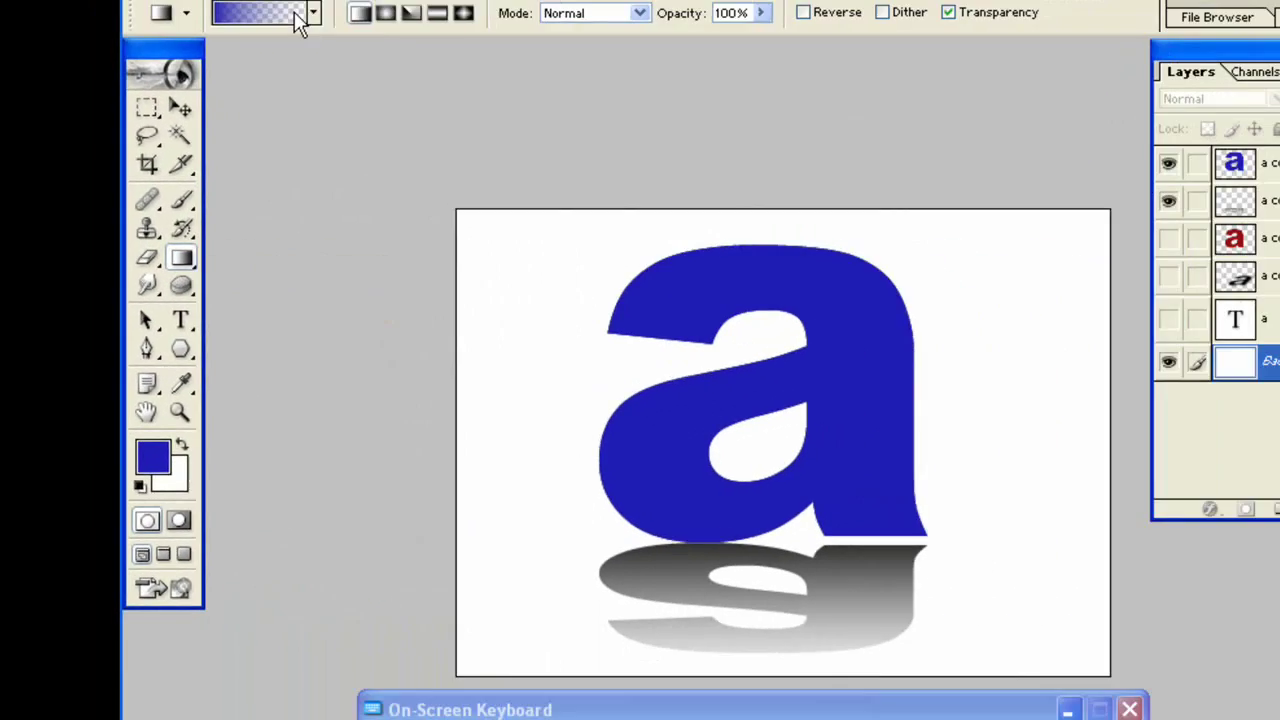
left_click(297, 22)
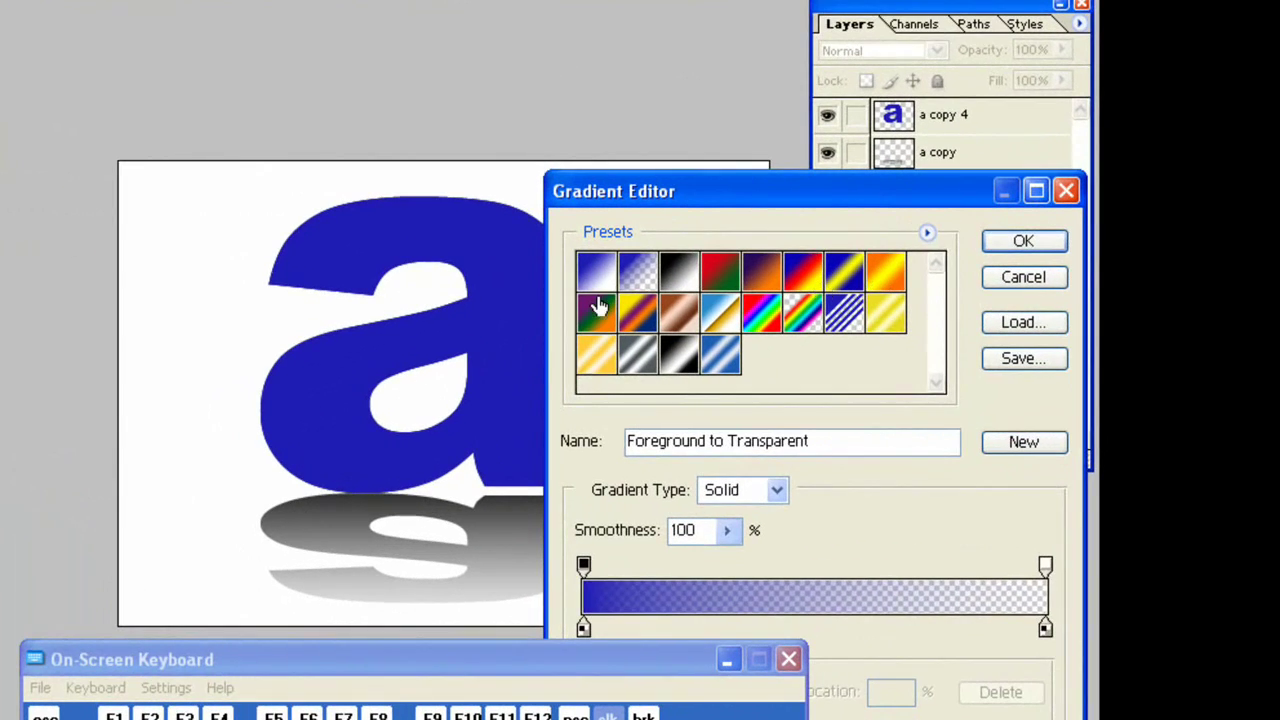
left_click(734, 334)
left_click(1023, 241)
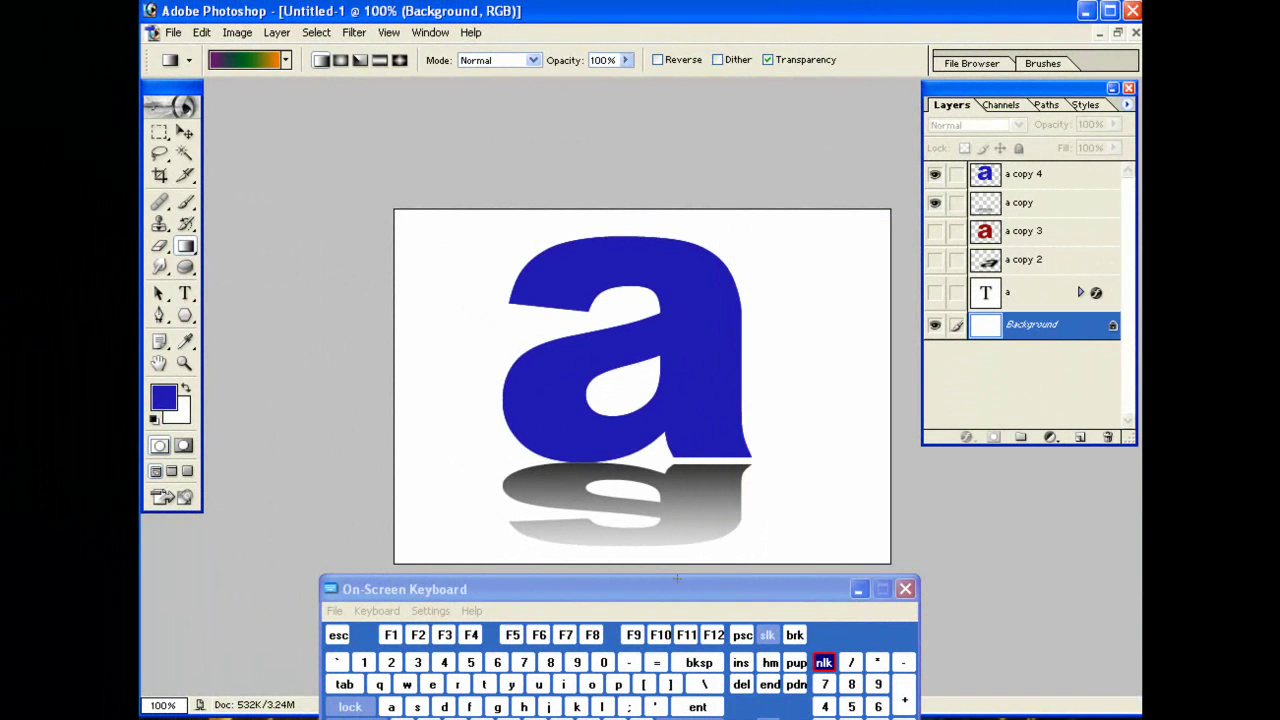
left_click_drag(656, 563, 709, 222)
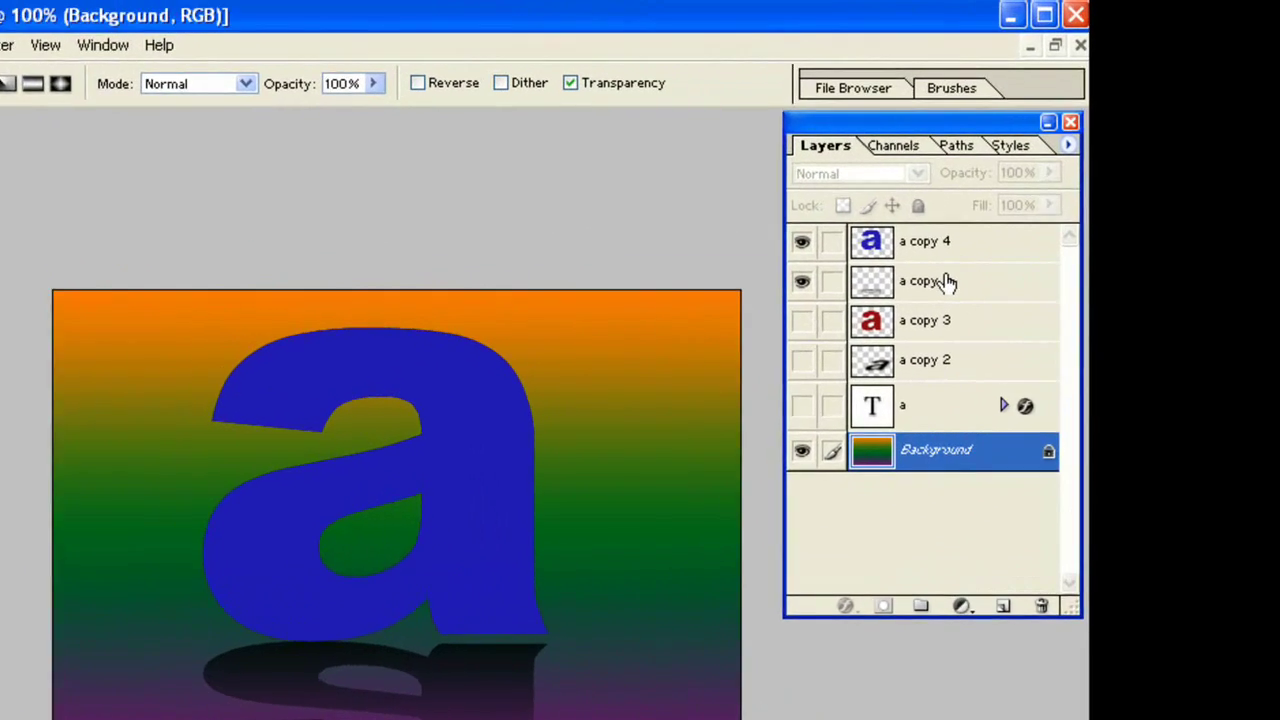
Lower the opacity of the "a copy" reflection layer to 35%
left_click(1020, 202)
key("v")
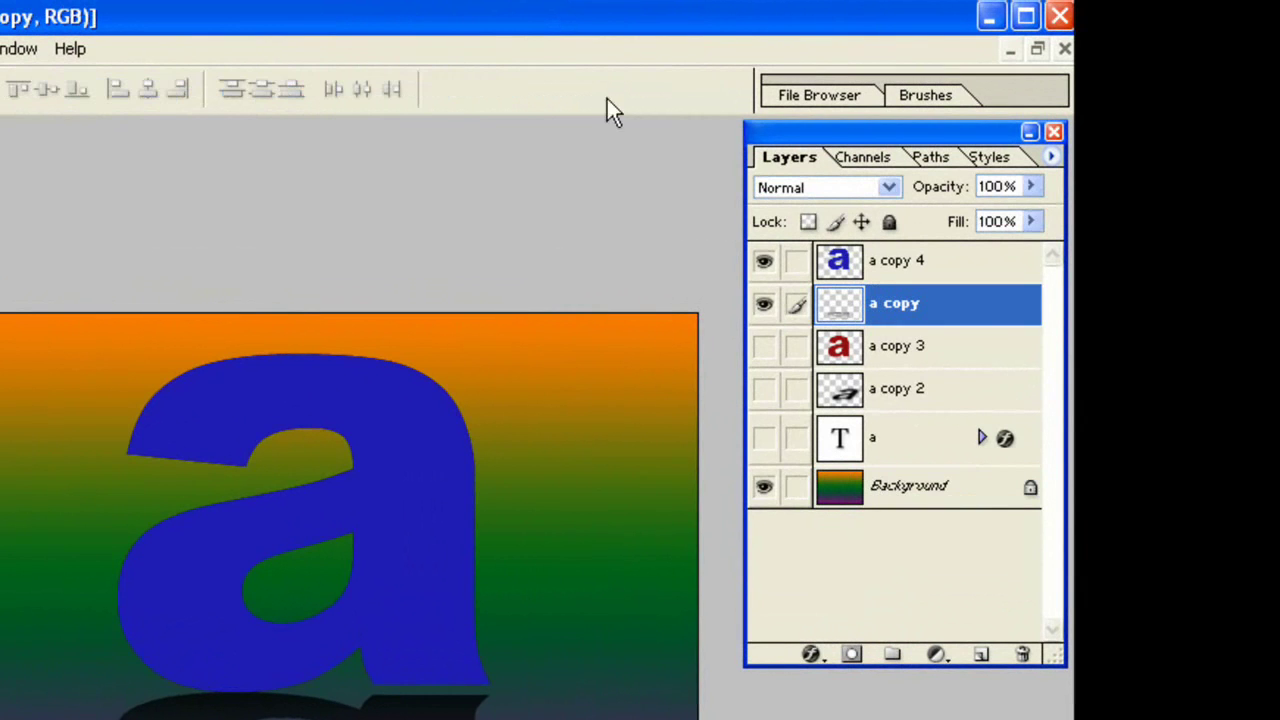
left_click(1030, 187)
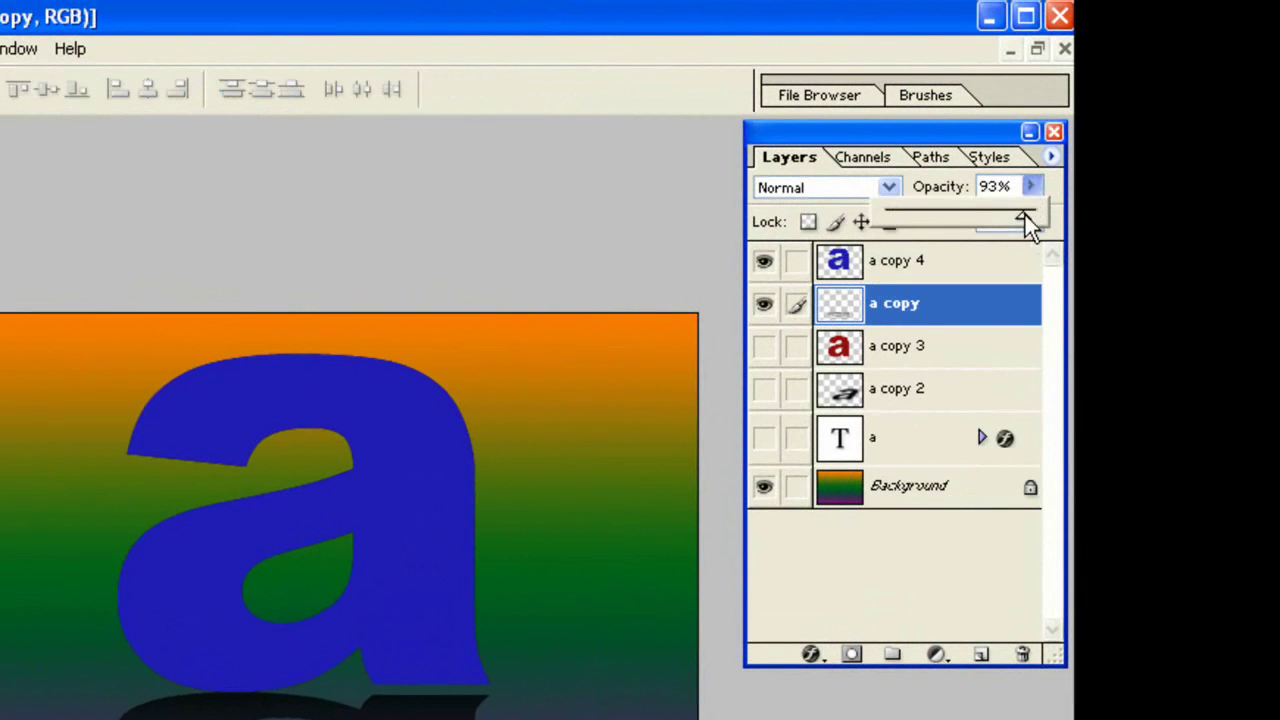
left_click_drag(978, 215, 938, 215)
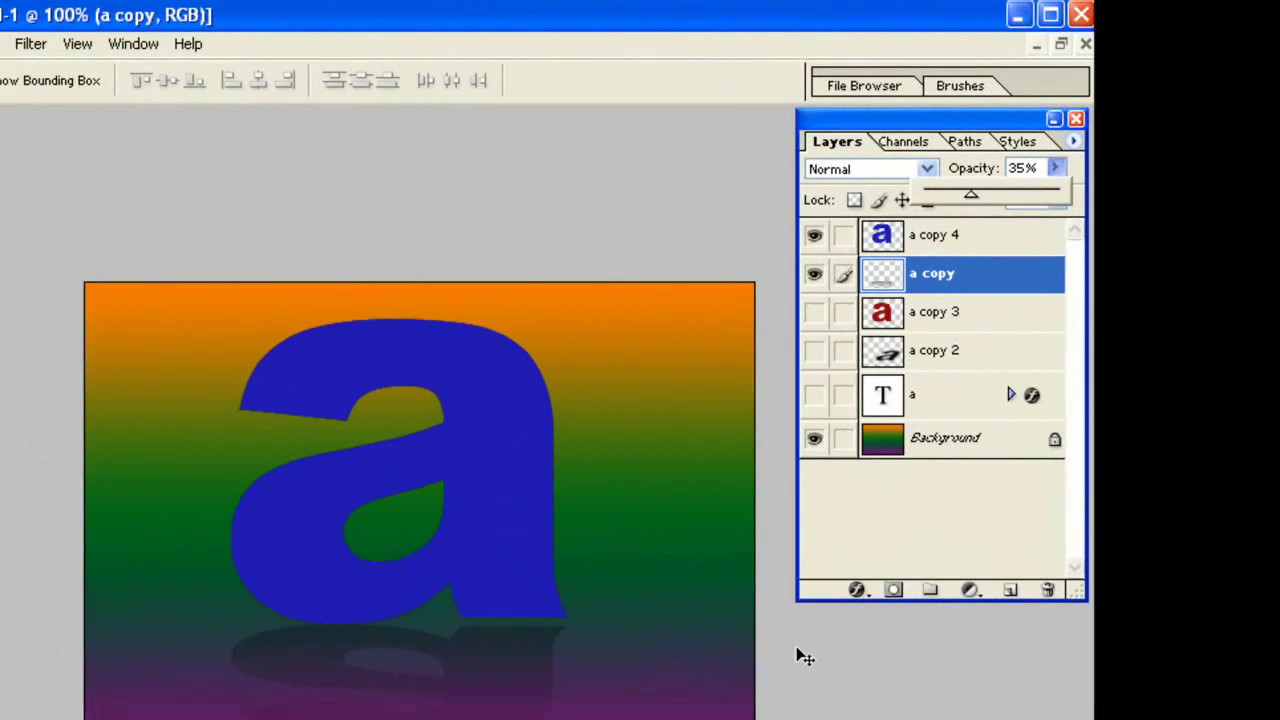
left_click(826, 632)
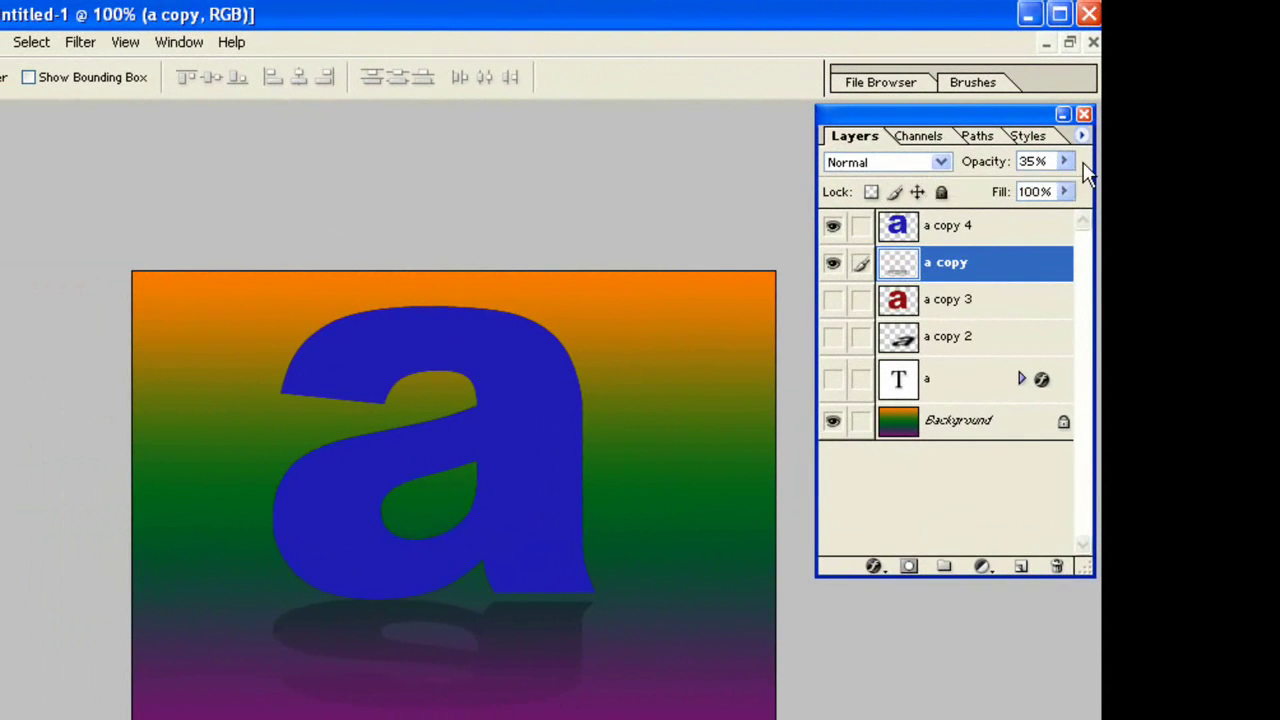